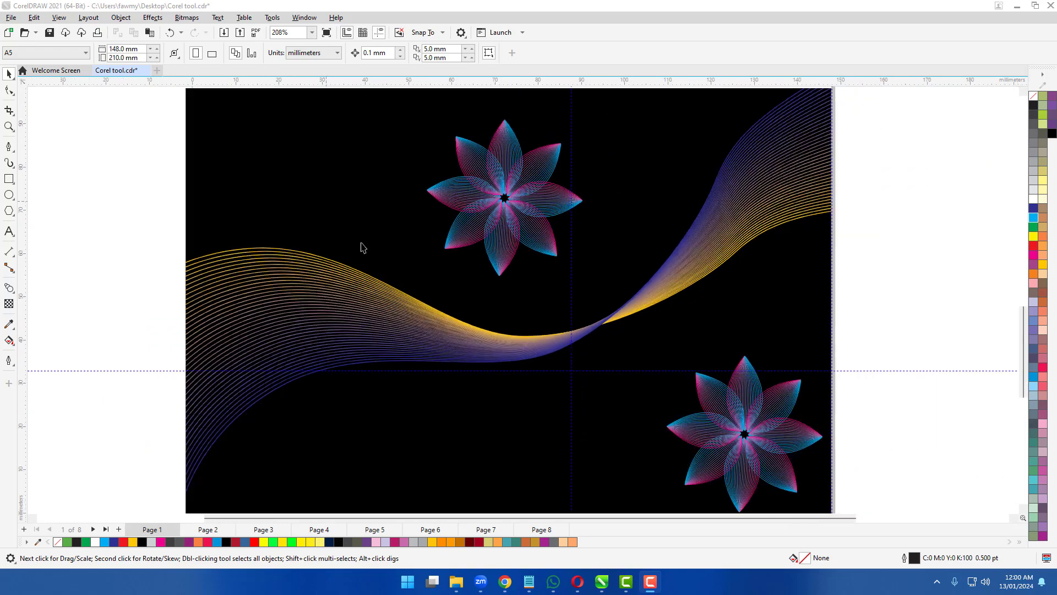
{"action": "scroll", "coordinate": [456, 318], "scroll_direction": "up", "scroll_amount": 2}
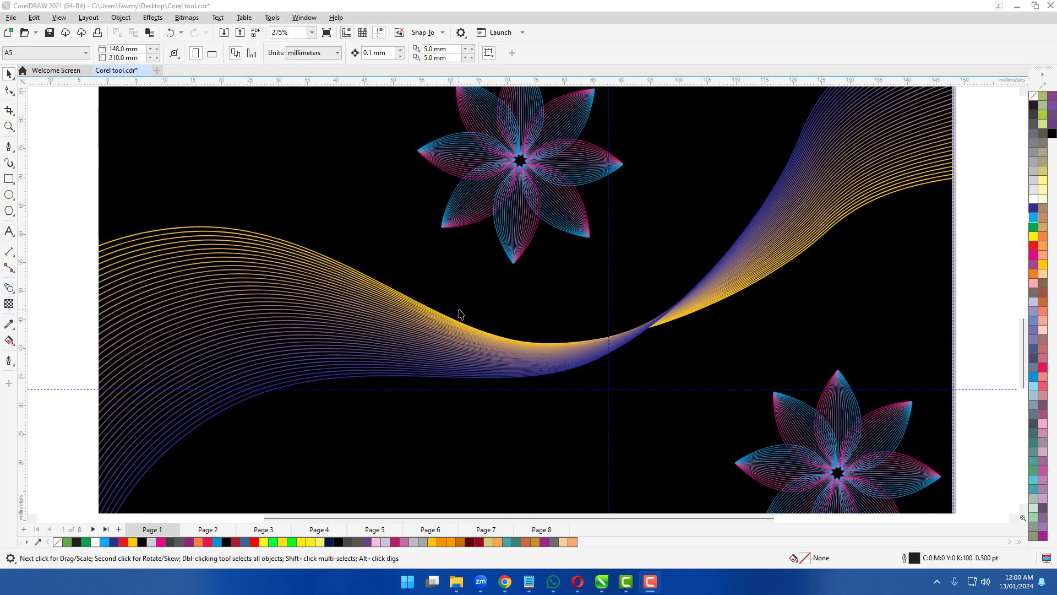
{"action": "scroll", "coordinate": [647, 323], "scroll_direction": "down", "scroll_amount": 1}
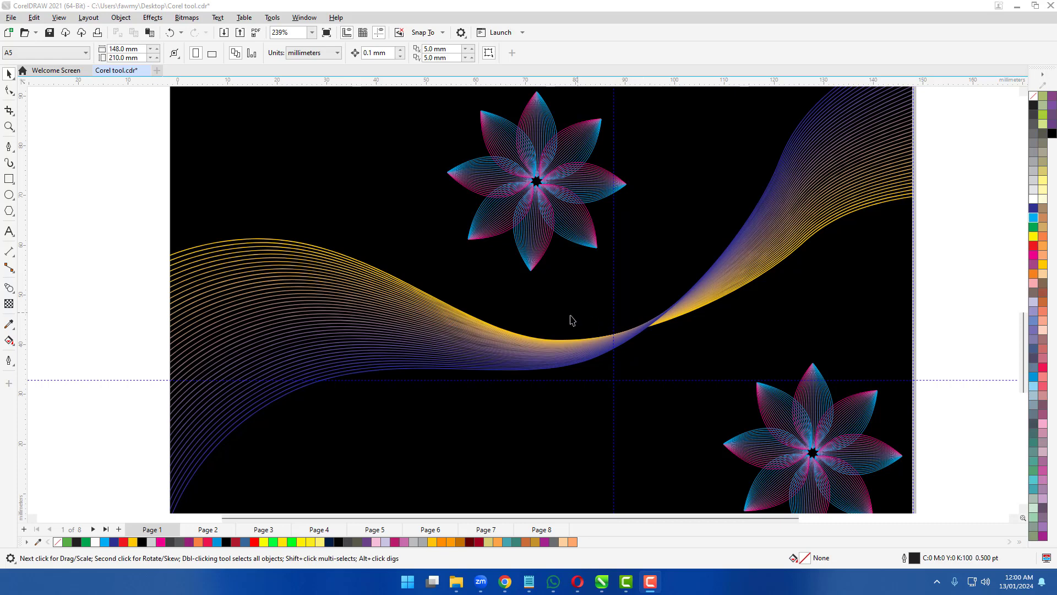
{"action": "left_click", "coordinate": [10, 151]}
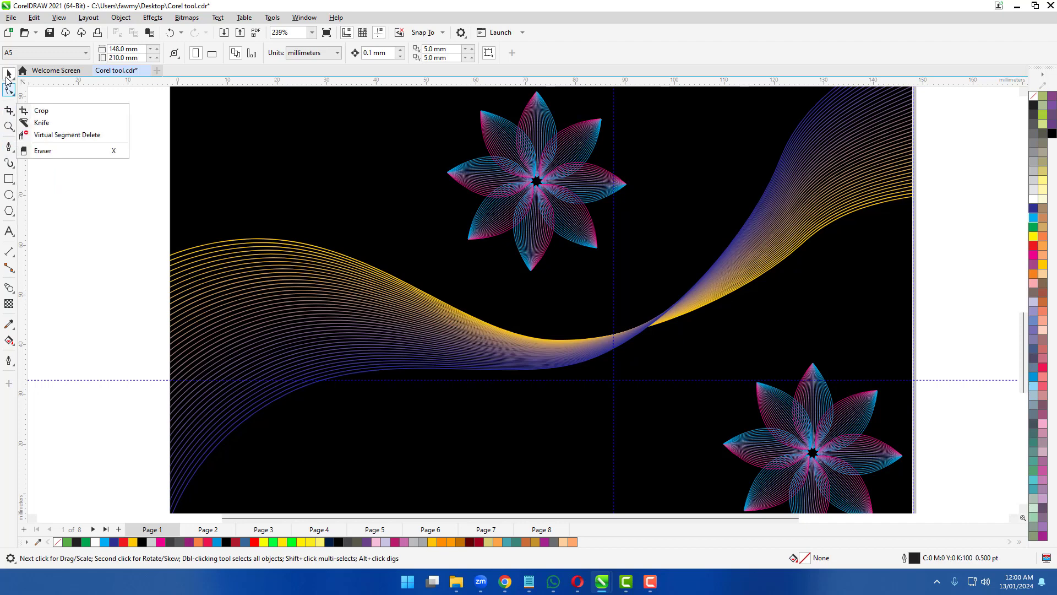
{"action": "left_click", "coordinate": [108, 265]}
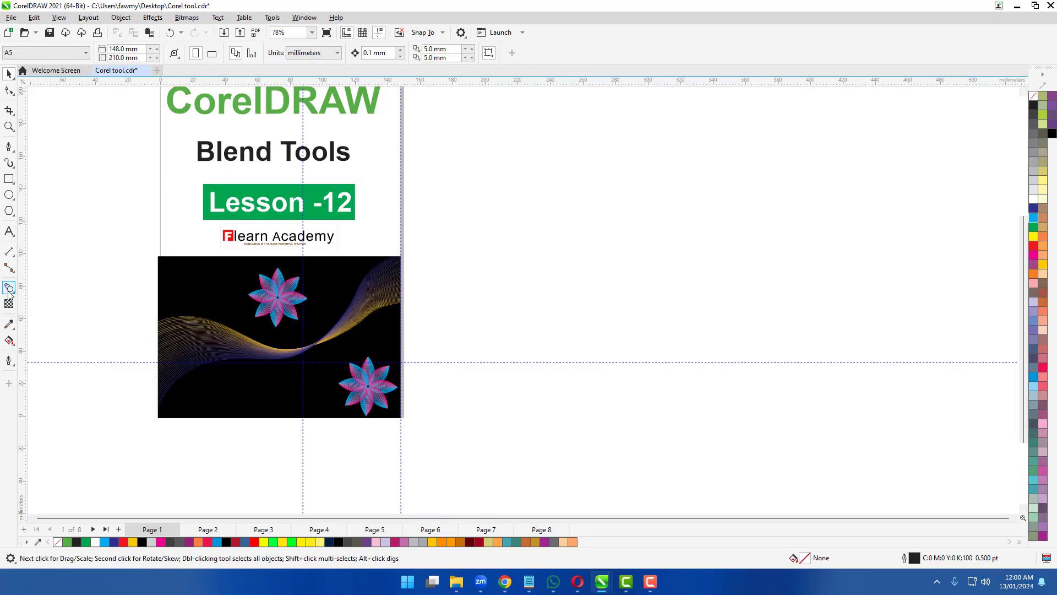
{"action": "left_click", "coordinate": [7, 289]}
{"action": "left_click", "coordinate": [8, 290]}
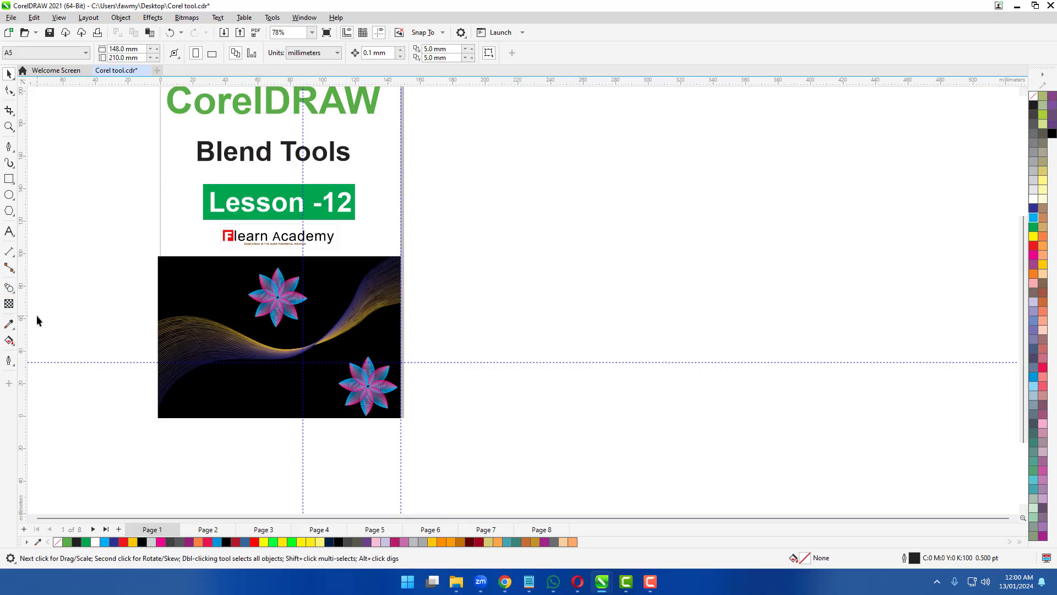
{"action": "left_click", "coordinate": [8, 289]}
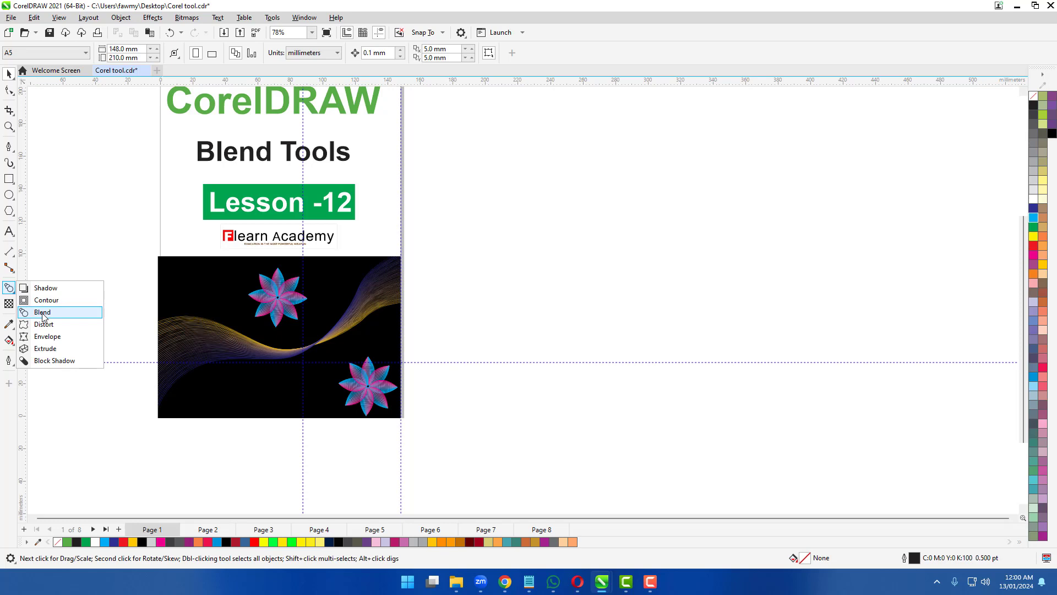
{"action": "left_click", "coordinate": [36, 313]}
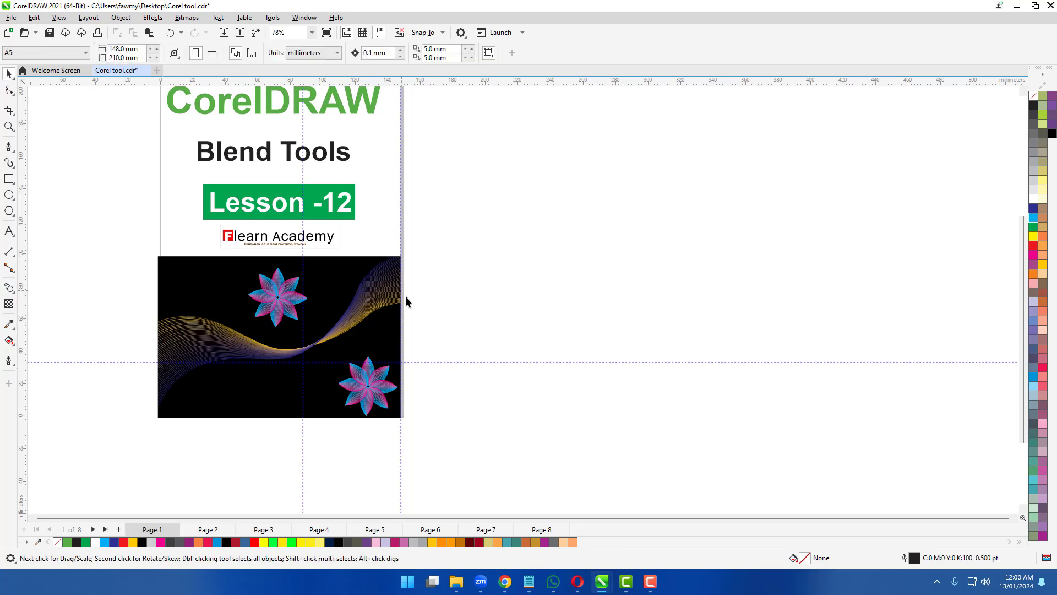
Step: Draw a tall rectangle about 10 × 53 mm on the empty area beside the page, with cyan fill and no outline
{"action": "scroll", "coordinate": [557, 287], "scroll_direction": "up", "scroll_amount": 3}
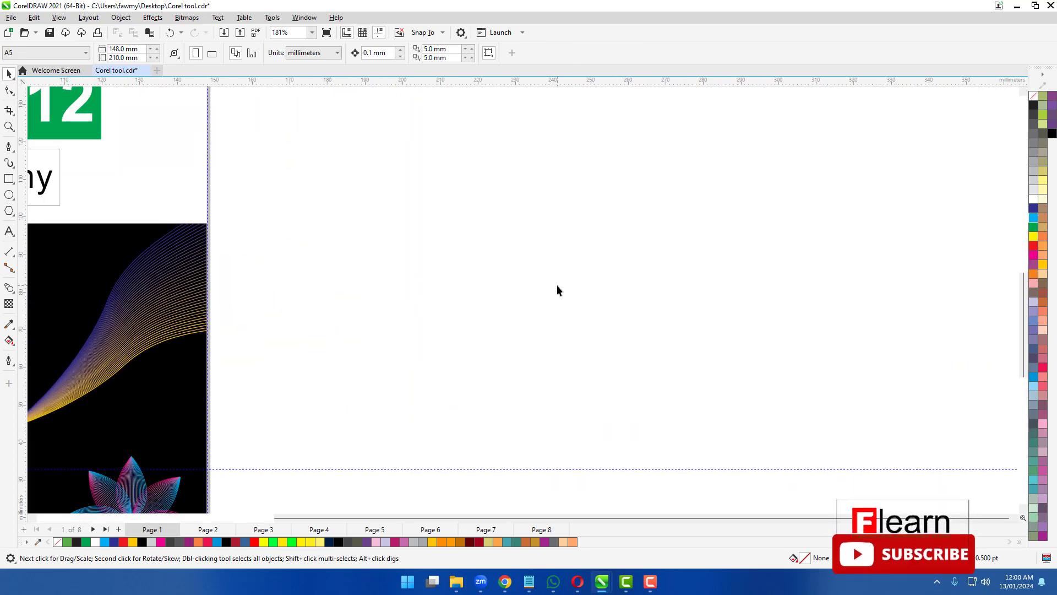
{"action": "left_click", "coordinate": [9, 180]}
{"action": "left_click", "coordinate": [44, 175]}
{"action": "mouse_move", "coordinate": [351, 204]}
{"action": "left_mouse_down"}
{"action": "mouse_move", "coordinate": [371, 226]}
{"action": "mouse_move", "coordinate": [391, 325]}
{"action": "mouse_move", "coordinate": [389, 405]}
{"action": "left_mouse_up"}
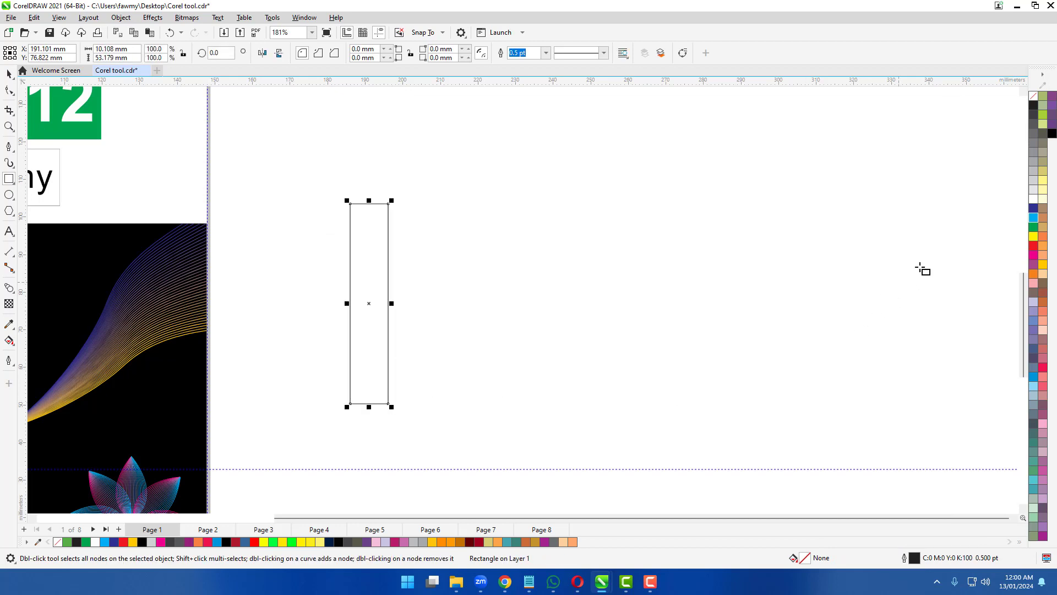
{"action": "left_click", "coordinate": [1034, 218]}
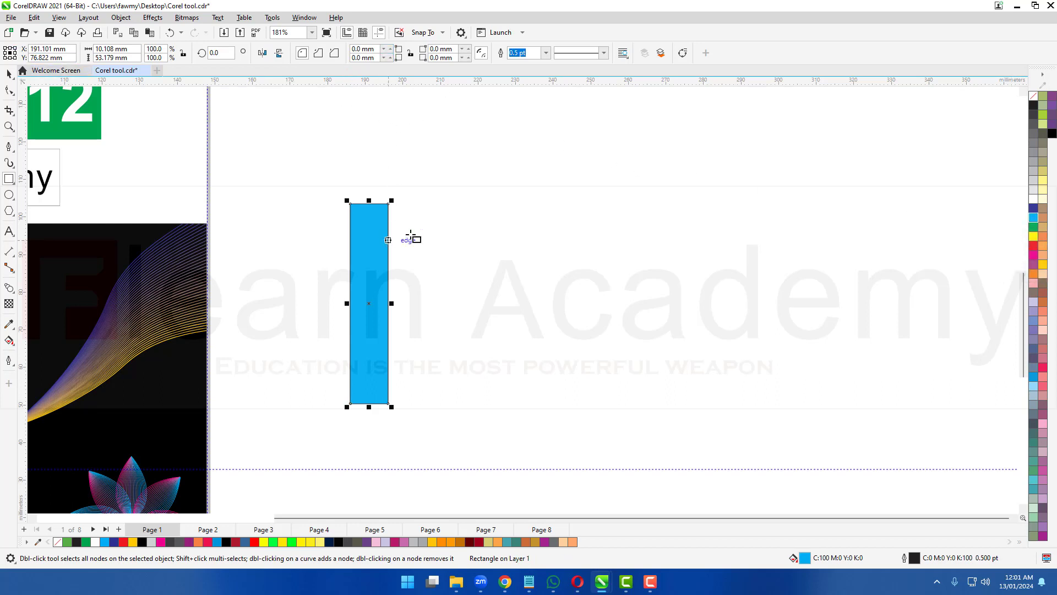
{"action": "right_click", "coordinate": [1033, 98]}
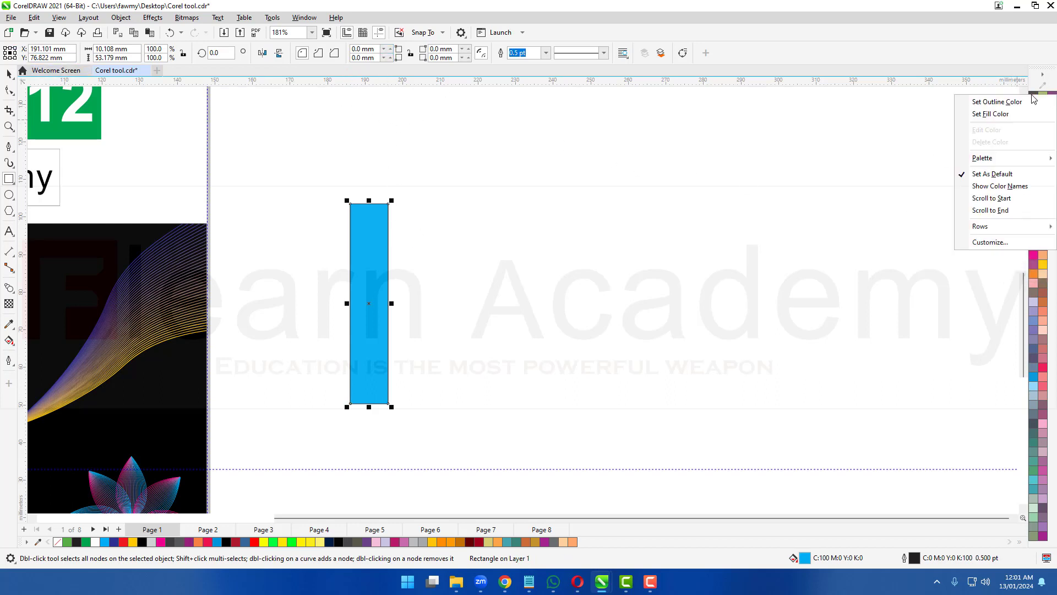
{"action": "left_click", "coordinate": [997, 102]}
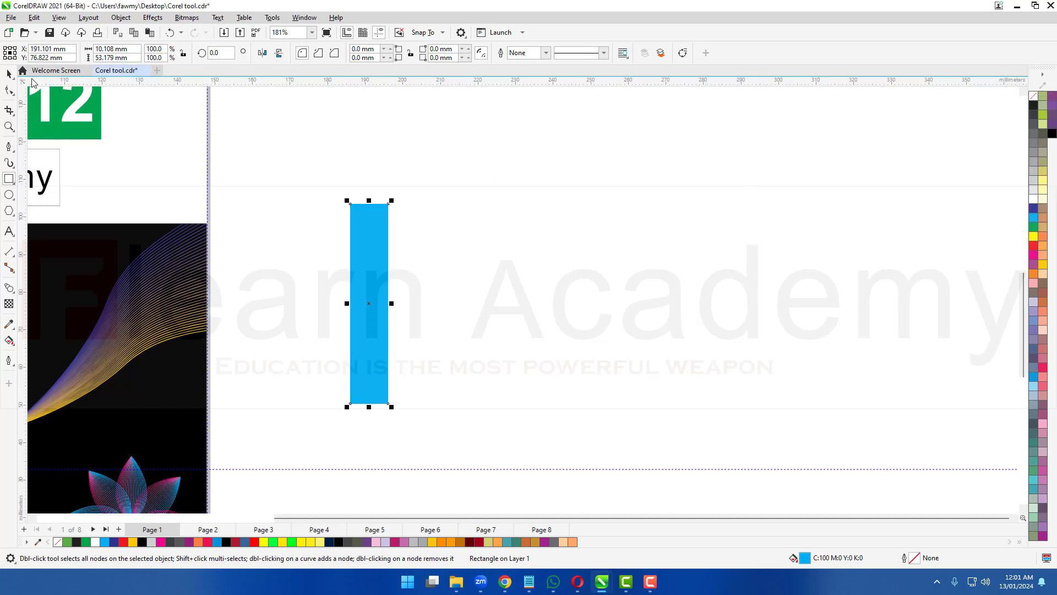
Step: Place a copy of the cyan rectangle some distance to its right and fill the copy with magenta
{"action": "left_click", "coordinate": [8, 74]}
{"action": "left_click_drag", "start_coordinate": [372, 260], "coordinate": [609, 271]}
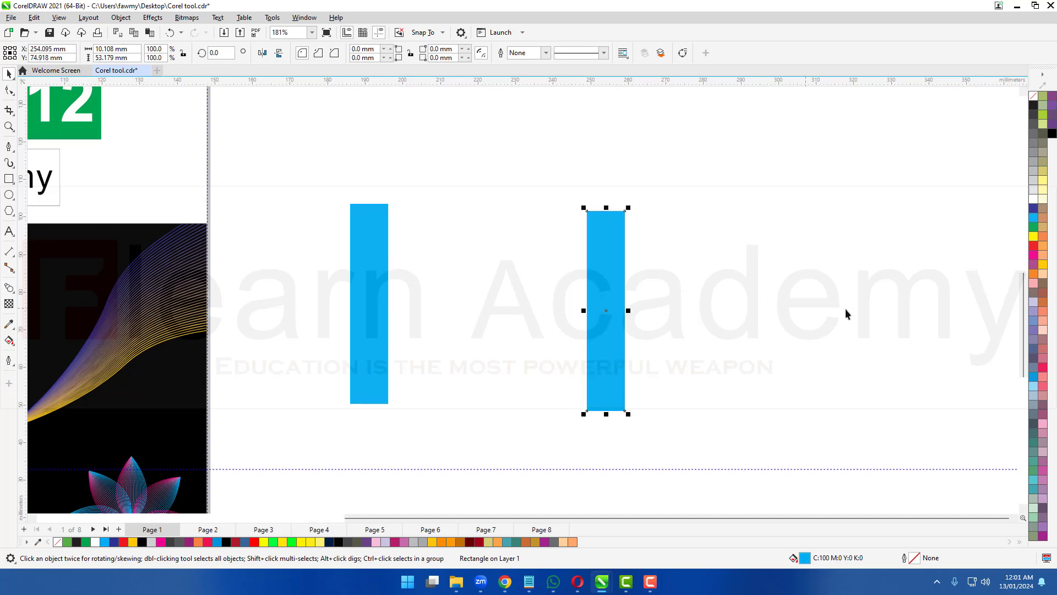
{"action": "left_click", "coordinate": [1033, 255]}
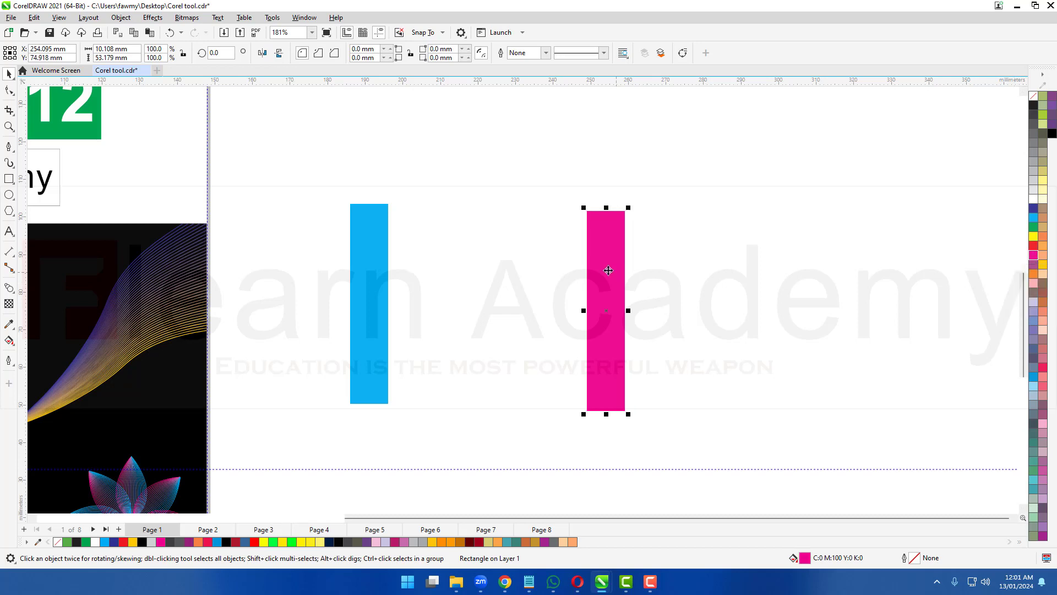
{"action": "left_click_drag", "start_coordinate": [605, 268], "coordinate": [638, 273]}
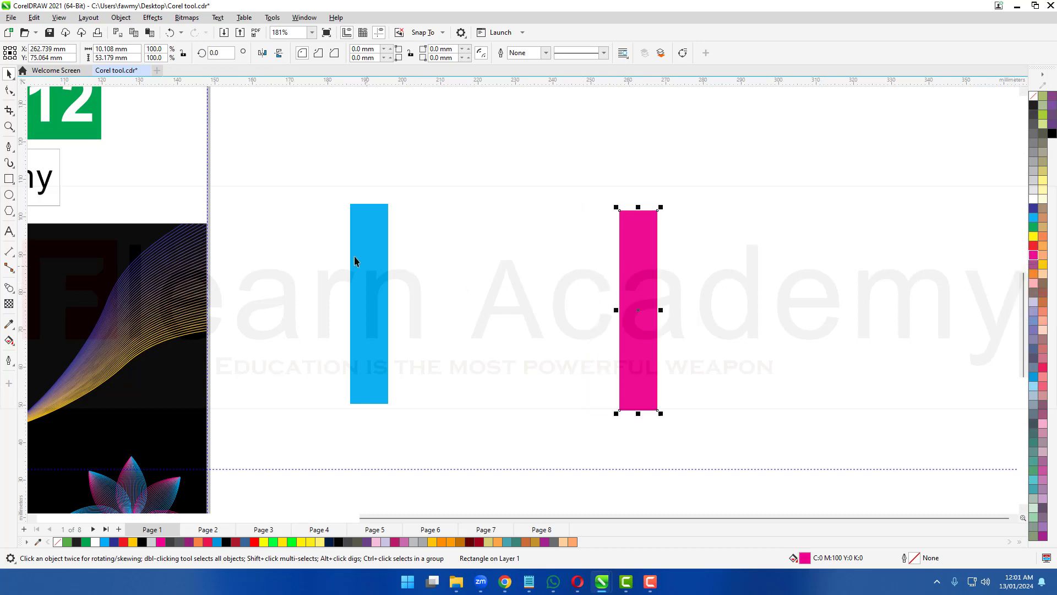
Step: Blend the cyan rectangle into the magenta rectangle with the Blend tool
{"action": "left_click", "coordinate": [369, 254]}
{"action": "left_click", "coordinate": [639, 264]}
{"action": "left_click", "coordinate": [385, 261]}
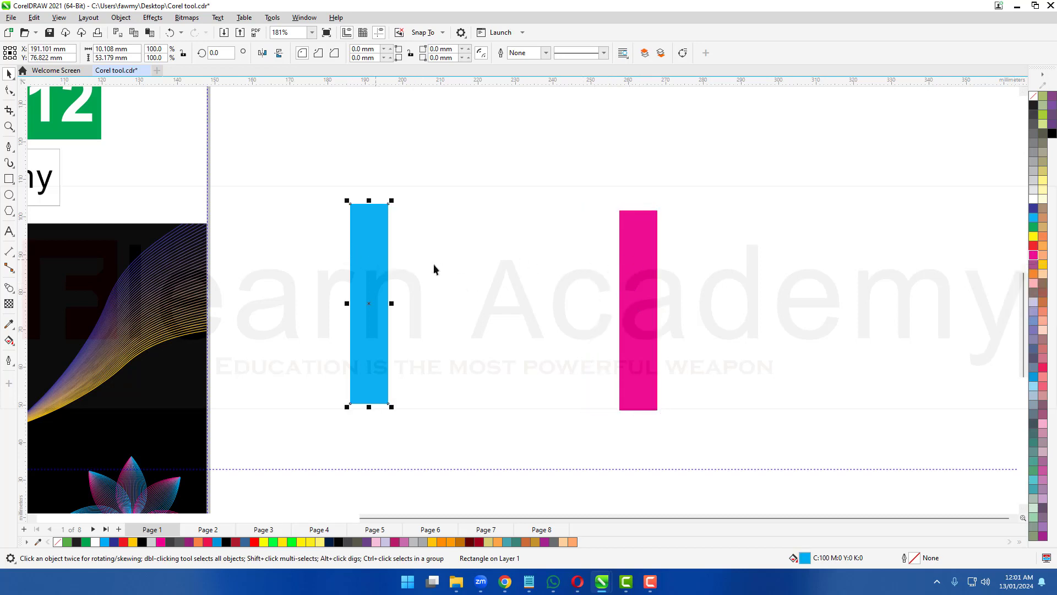
{"action": "left_click", "coordinate": [648, 277]}
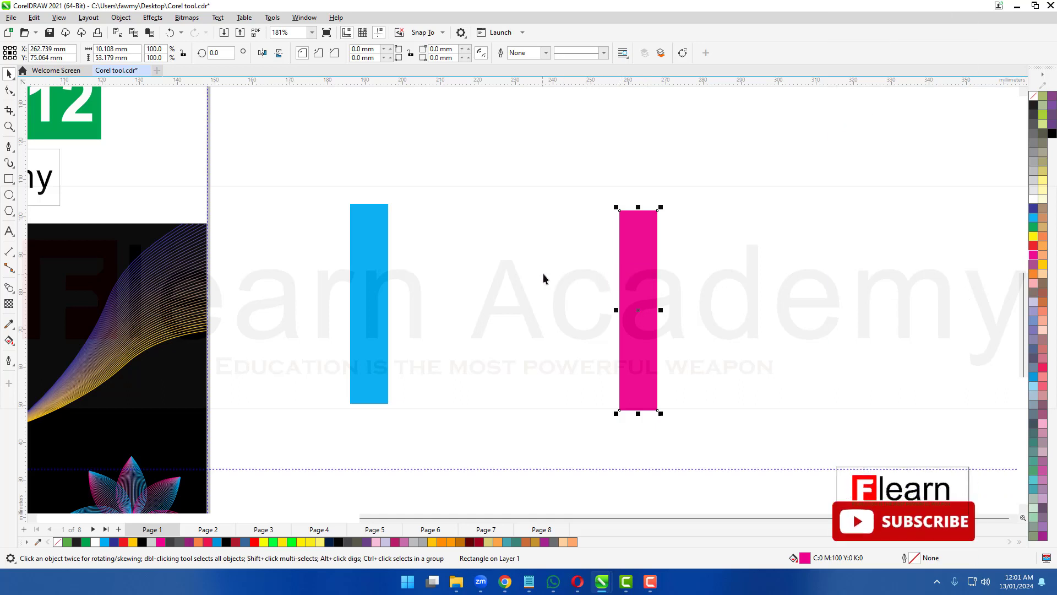
{"action": "left_click", "coordinate": [9, 287]}
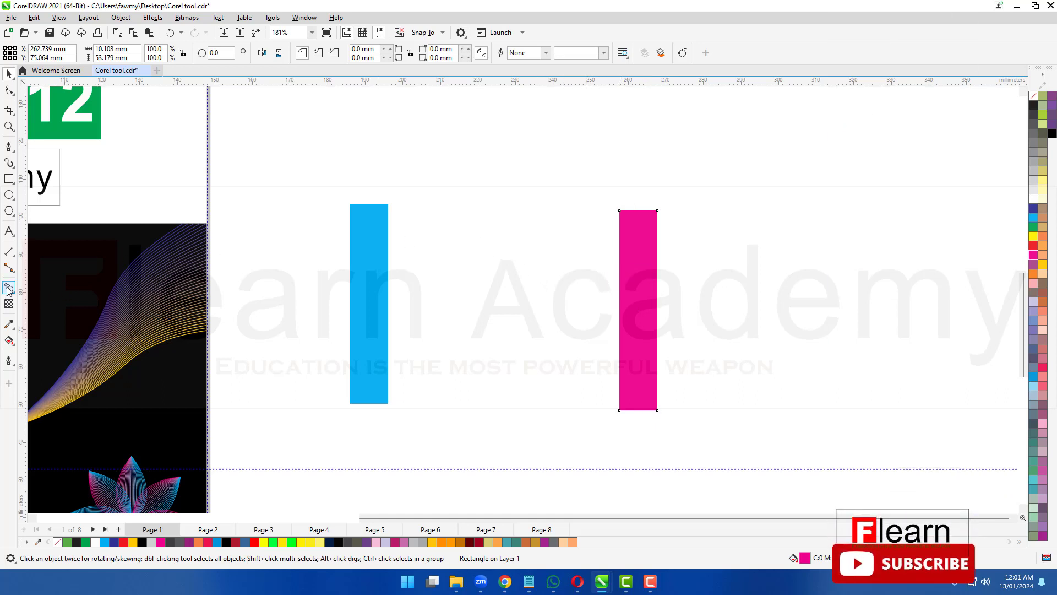
{"action": "left_click_drag", "start_coordinate": [369, 304], "coordinate": [640, 328]}
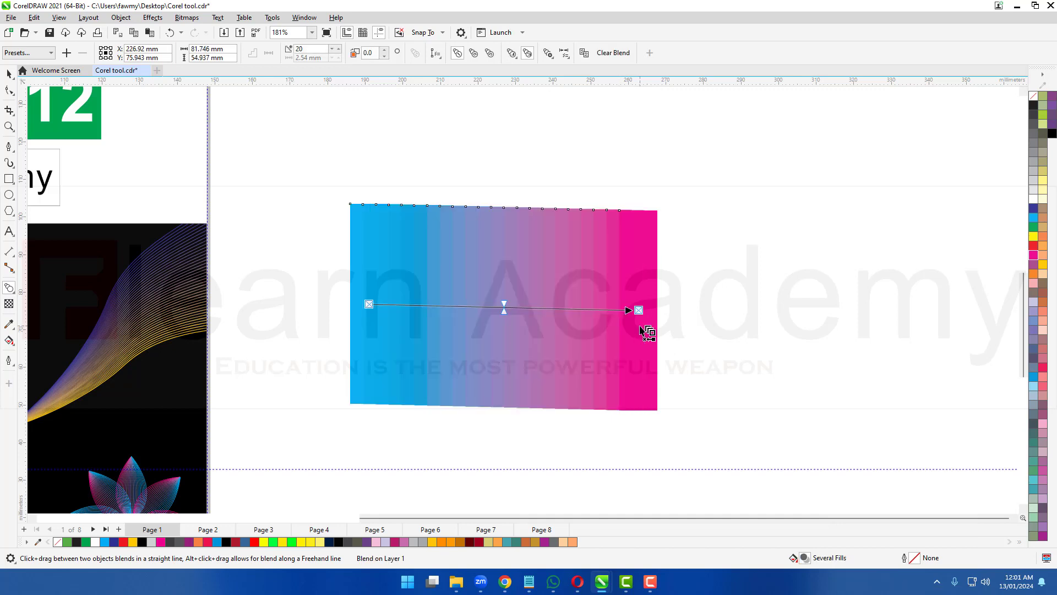
Step: Reduce the number of blend steps between the two rectangles to 4
{"action": "scroll", "coordinate": [640, 328], "scroll_direction": "up", "scroll_amount": 1}
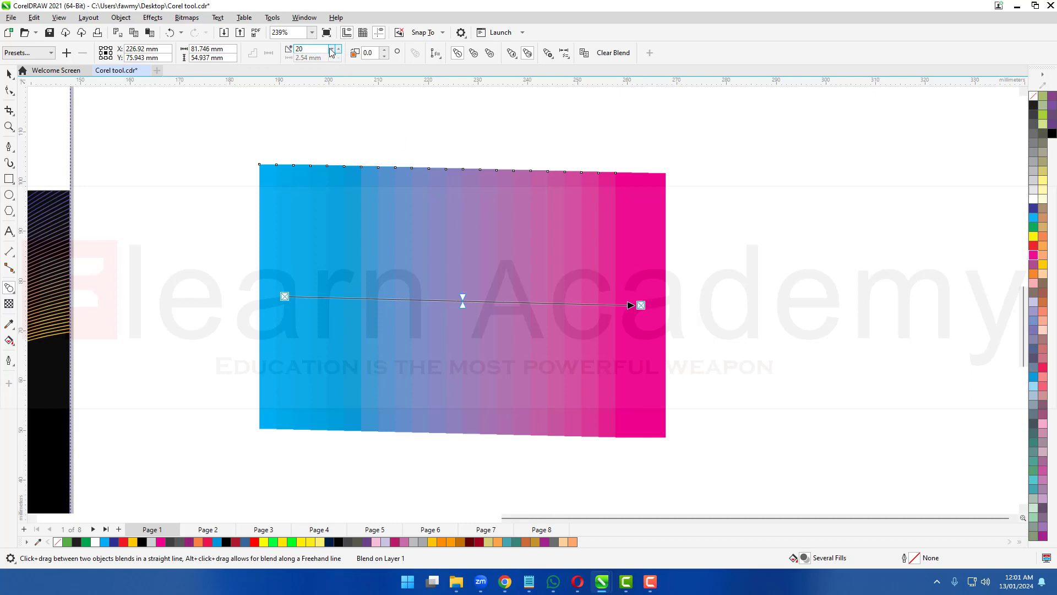
{"action": "scroll", "coordinate": [333, 51], "scroll_direction": "down", "scroll_amount": 2}
{"action": "scroll", "coordinate": [333, 52], "scroll_direction": "down", "scroll_amount": 12}
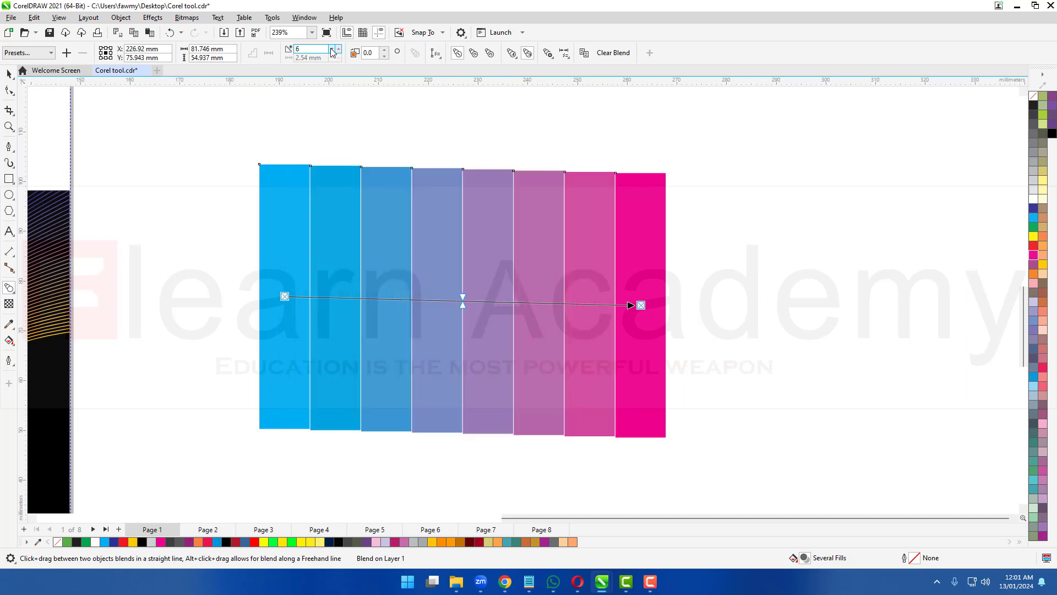
{"action": "scroll", "coordinate": [333, 52], "scroll_direction": "down", "scroll_amount": 2}
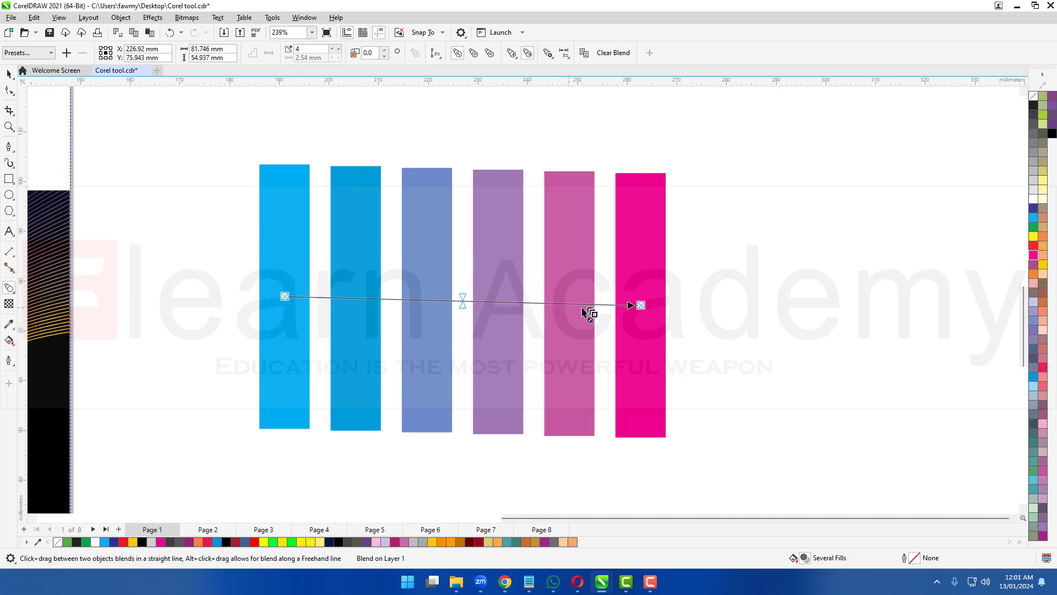
Step: Increase the number of blend steps between the two rectangles to 19
{"action": "scroll", "coordinate": [340, 50], "scroll_direction": "up", "scroll_amount": 3}
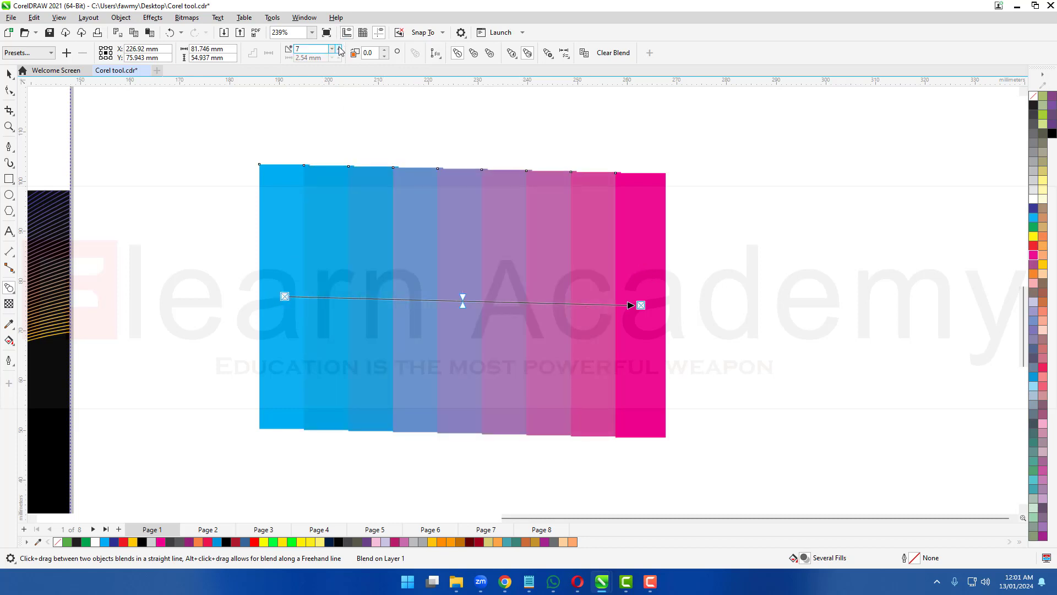
{"action": "scroll", "coordinate": [340, 51], "scroll_direction": "up", "scroll_amount": 6}
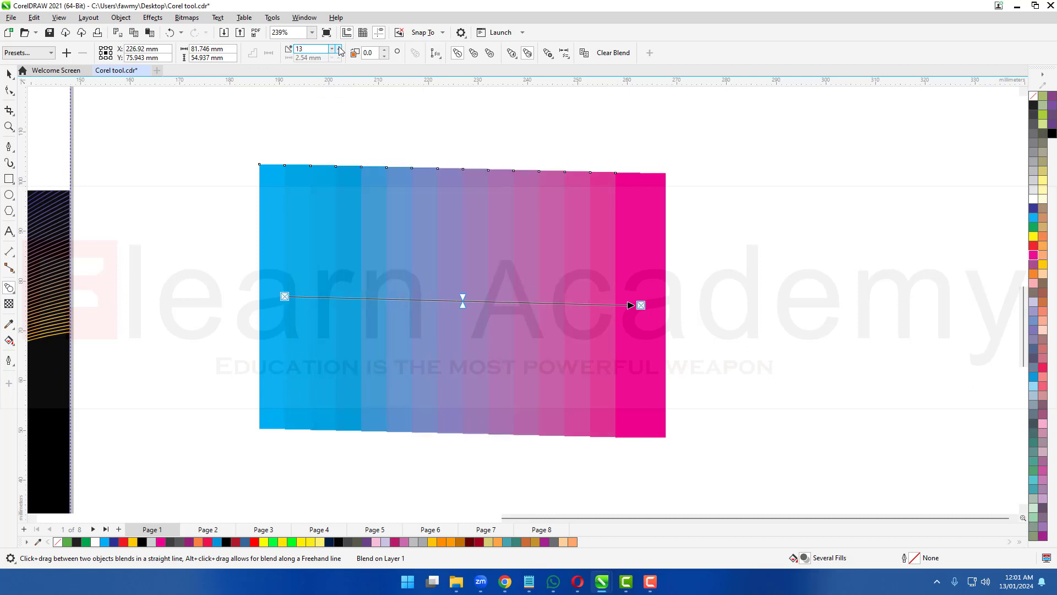
{"action": "scroll", "coordinate": [339, 51], "scroll_direction": "up", "scroll_amount": 6}
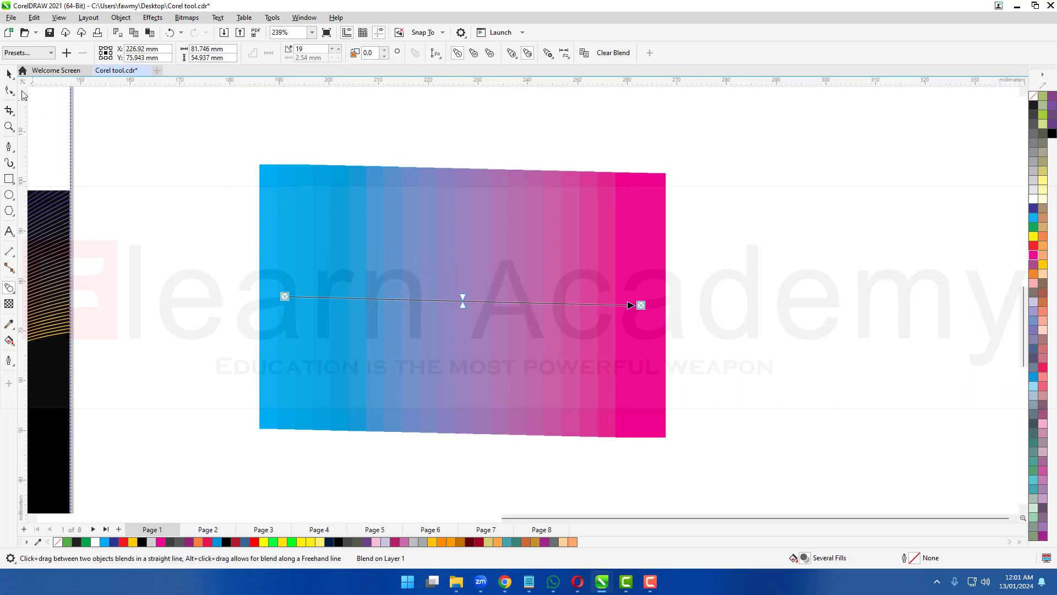
Step: Move the blended object slightly up and to the right, try clearing its blend, and undo the clearing
{"action": "key", "text": "space"}
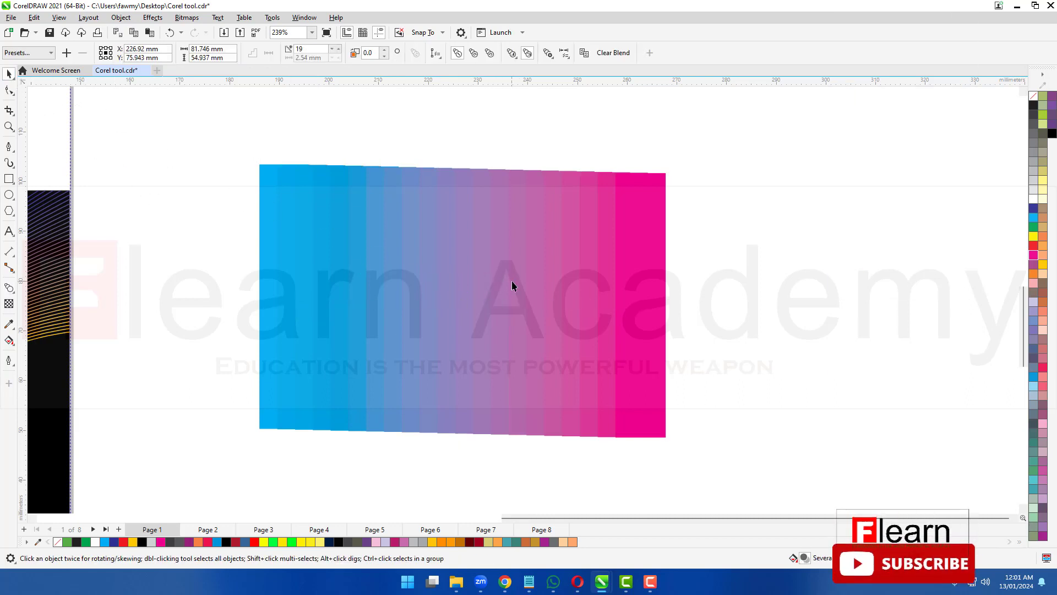
{"action": "left_click_drag", "start_coordinate": [397, 268], "coordinate": [436, 269]}
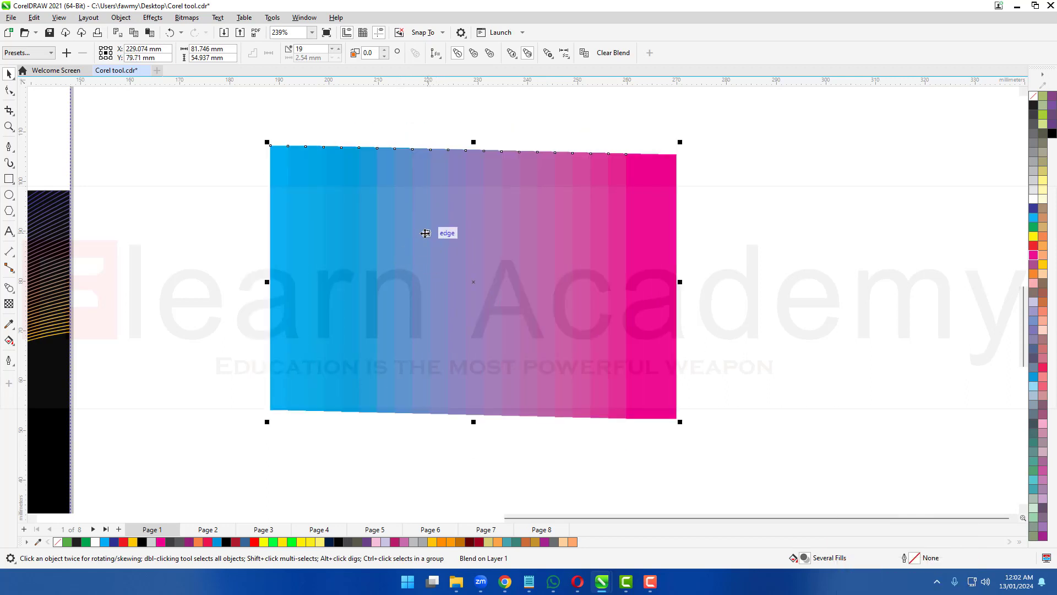
{"action": "left_click", "coordinate": [611, 55]}
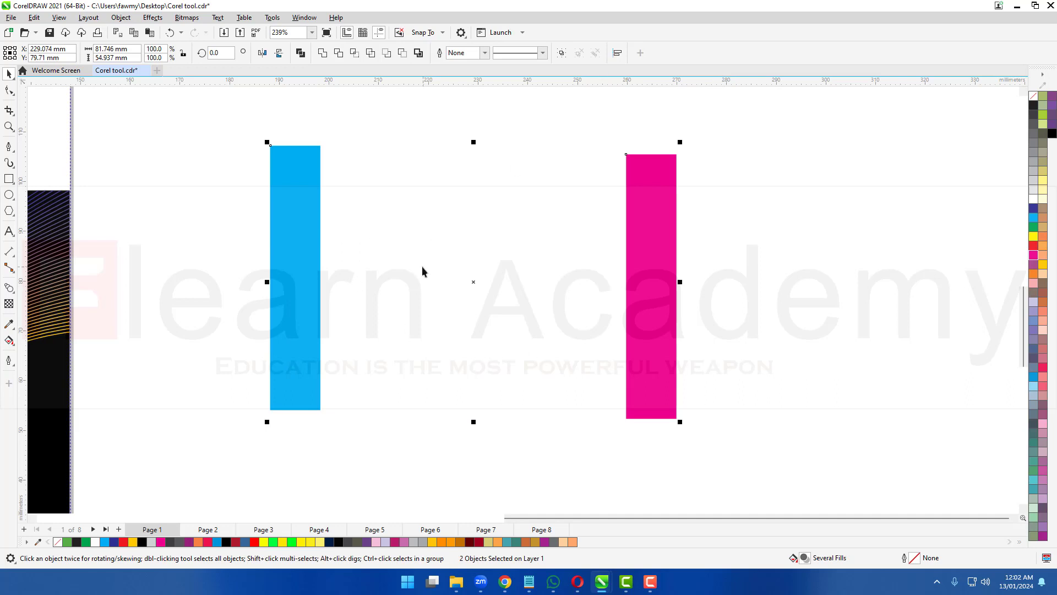
{"action": "left_click", "coordinate": [170, 32]}
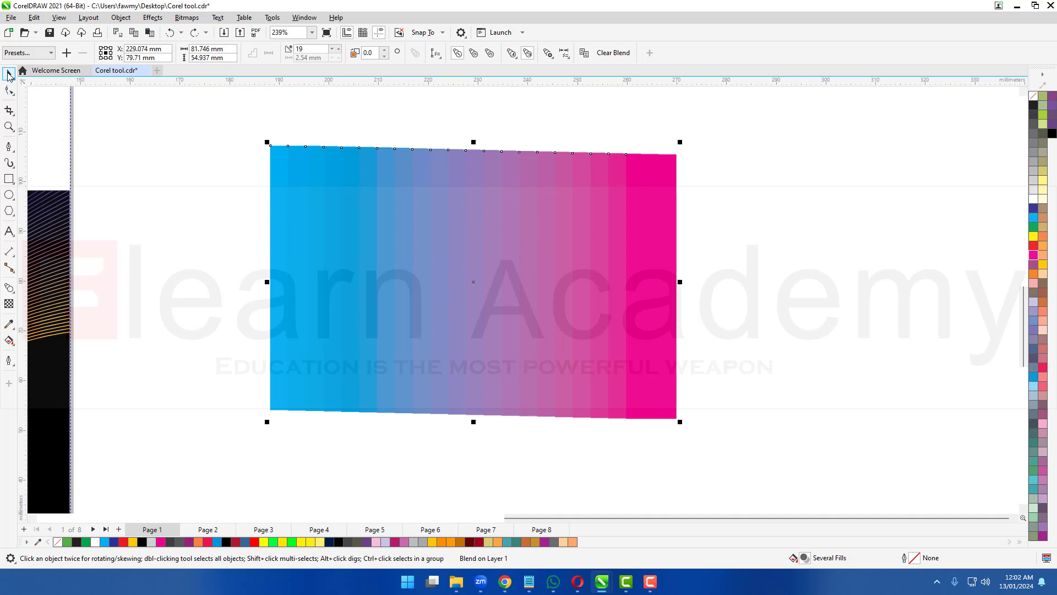
Step: Shift the blended object slightly up and to the left, break the blend apart, and deselect the pieces
{"action": "mouse_move", "coordinate": [410, 283]}
{"action": "left_mouse_down"}
{"action": "mouse_move", "coordinate": [477, 309]}
{"action": "mouse_move", "coordinate": [424, 274]}
{"action": "left_mouse_up"}
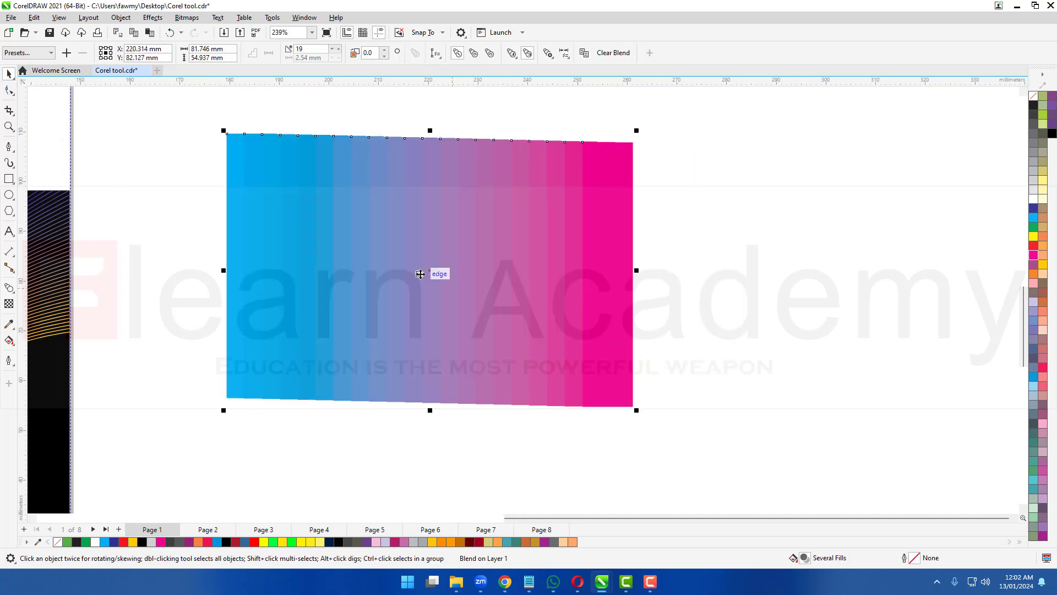
{"action": "right_click", "coordinate": [401, 210]}
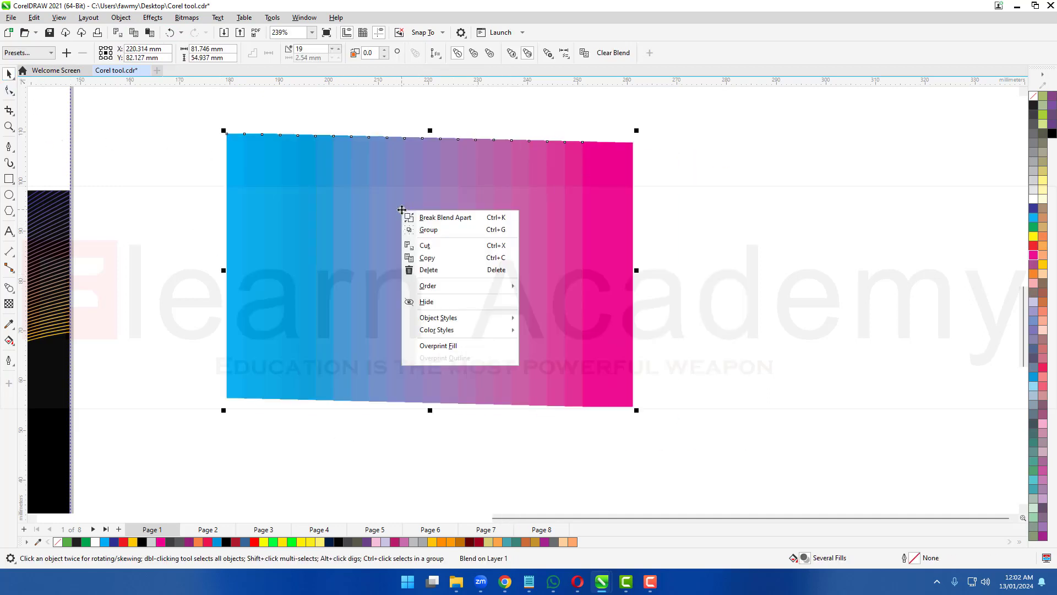
{"action": "left_click", "coordinate": [450, 218]}
{"action": "left_click", "coordinate": [685, 287]}
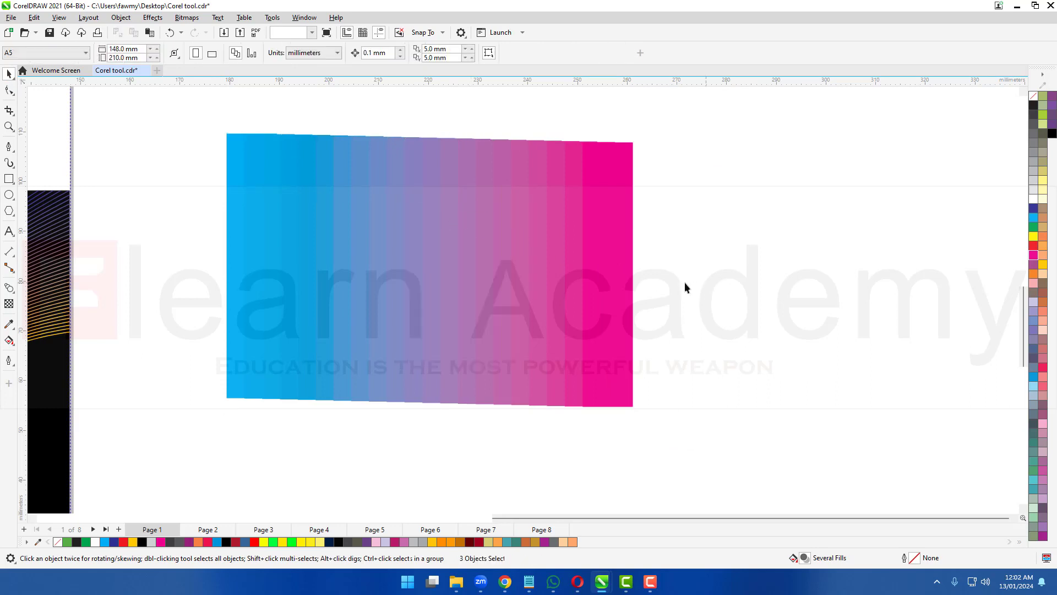
Step: Move the magenta rectangle to the right and the group of intermediate shapes down, separating them from the cyan rectangle
{"action": "left_click_drag", "start_coordinate": [606, 288], "coordinate": [695, 288]}
{"action": "left_click_drag", "start_coordinate": [484, 262], "coordinate": [489, 365]}
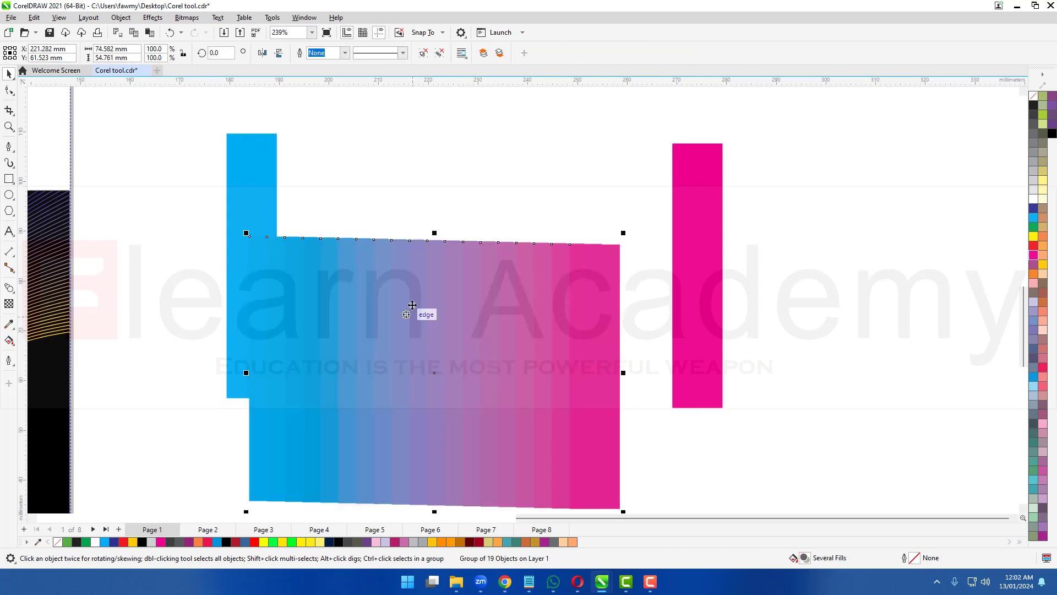
{"action": "left_click", "coordinate": [423, 252]}
{"action": "left_click", "coordinate": [450, 185]}
Step: Move the group of intermediate shapes slightly up and ungroup all of its objects
{"action": "left_click_drag", "start_coordinate": [435, 257], "coordinate": [435, 230]}
{"action": "right_click", "coordinate": [435, 244]}
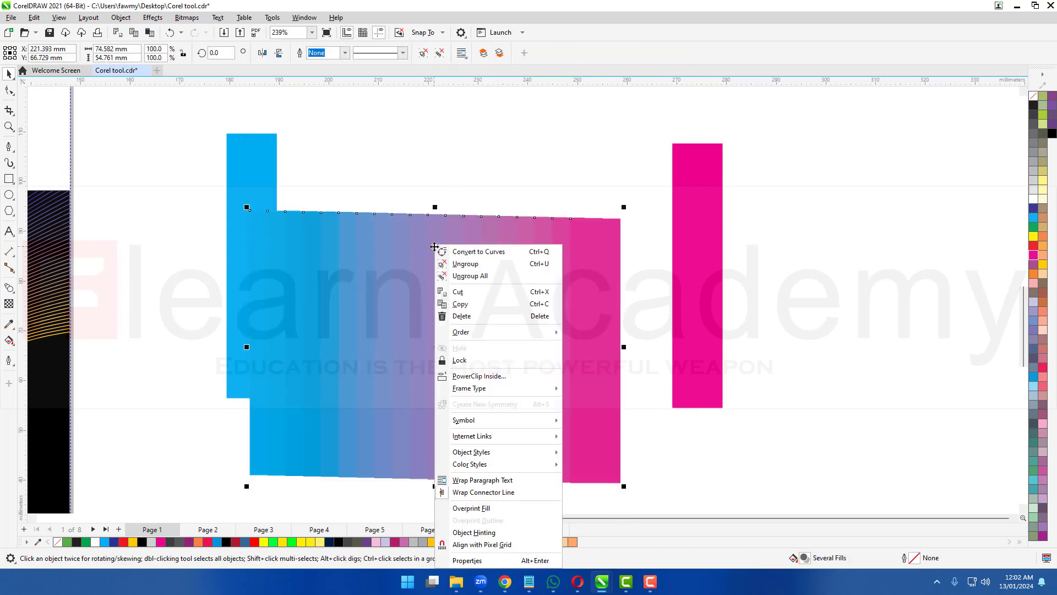
{"action": "left_click", "coordinate": [470, 276]}
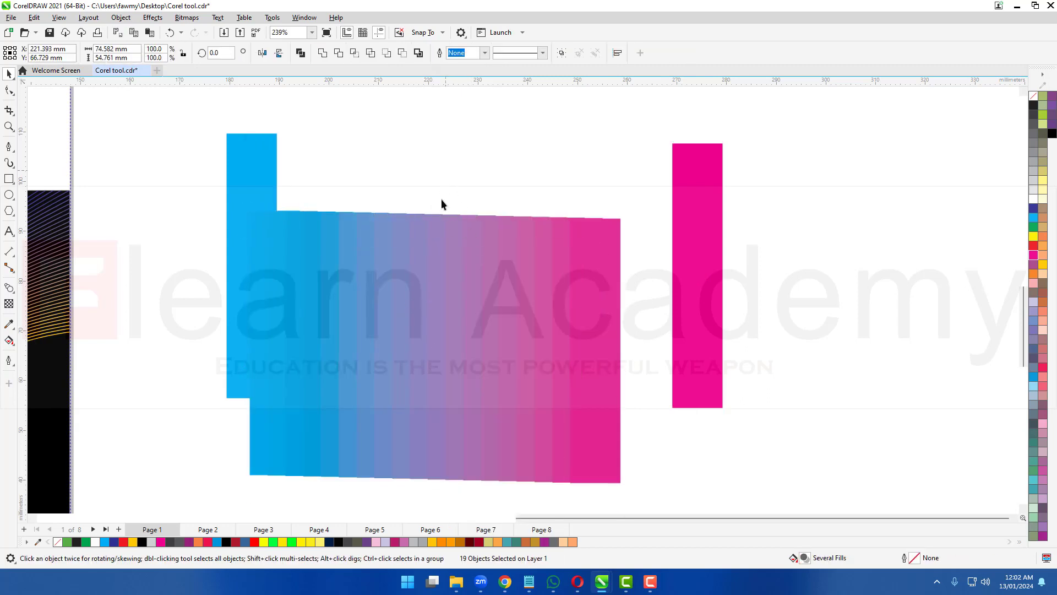
Step: Pull six of the ungrouped intermediate strips upward out of the row to show they are separate objects
{"action": "left_click_drag", "start_coordinate": [440, 242], "coordinate": [435, 165]}
{"action": "left_click_drag", "start_coordinate": [394, 248], "coordinate": [388, 168]}
{"action": "left_click_drag", "start_coordinate": [358, 252], "coordinate": [353, 131]}
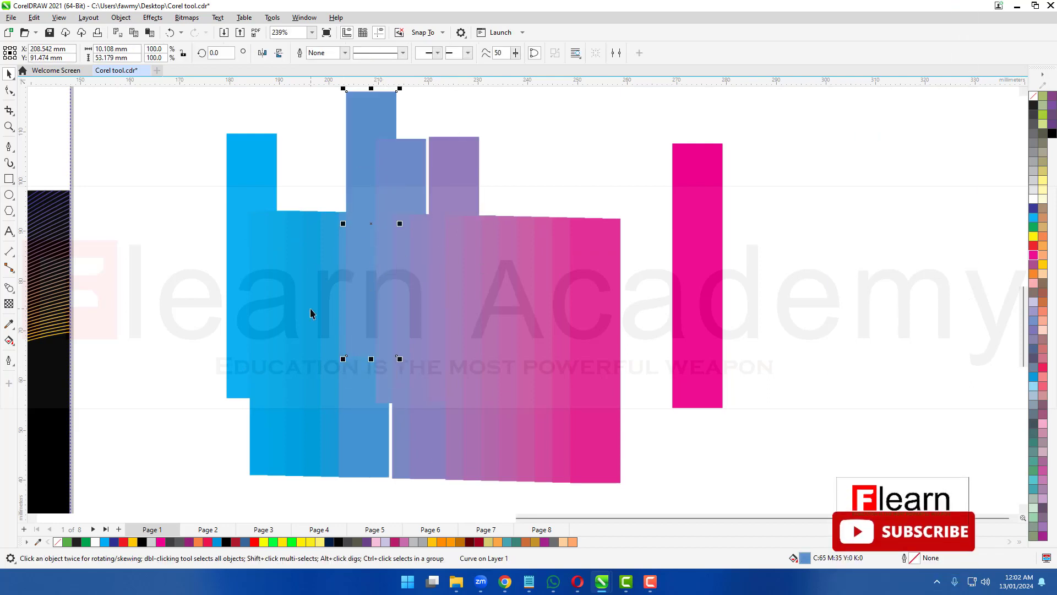
{"action": "left_click_drag", "start_coordinate": [311, 314], "coordinate": [299, 187]}
{"action": "left_click_drag", "start_coordinate": [545, 325], "coordinate": [537, 195]}
{"action": "left_click_drag", "start_coordinate": [585, 295], "coordinate": [576, 189]}
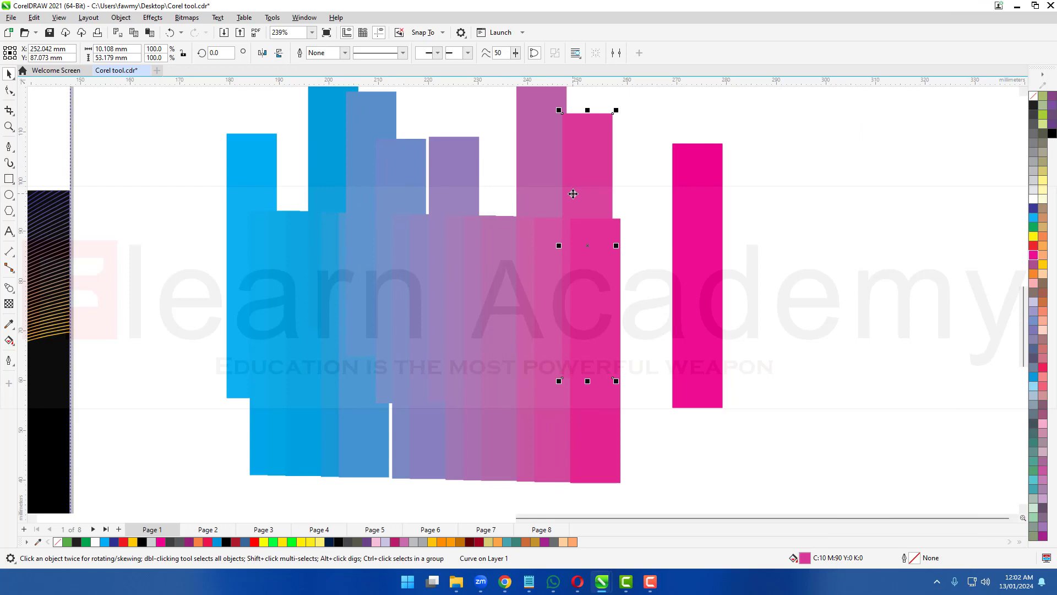
Step: Undo the strip moves, the ungrouping and the break-apart, and move the restored blend up and to the right
{"action": "key", "text": "ctrl+z"}
{"action": "key", "text": "ctrl+z"}
{"action": "key", "text": "ctrl+z"}
{"action": "key", "text": "ctrl+z"}
{"action": "key", "text": "ctrl+z"}
{"action": "key", "text": "ctrl+z"}
{"action": "key", "text": "ctrl+z"}
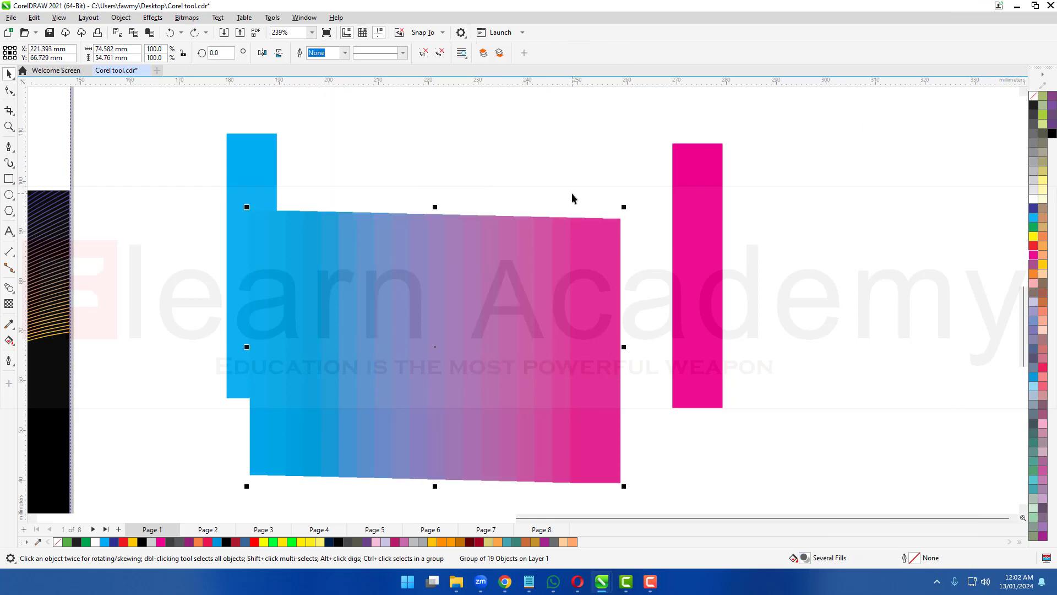
{"action": "key", "text": "ctrl+z"}
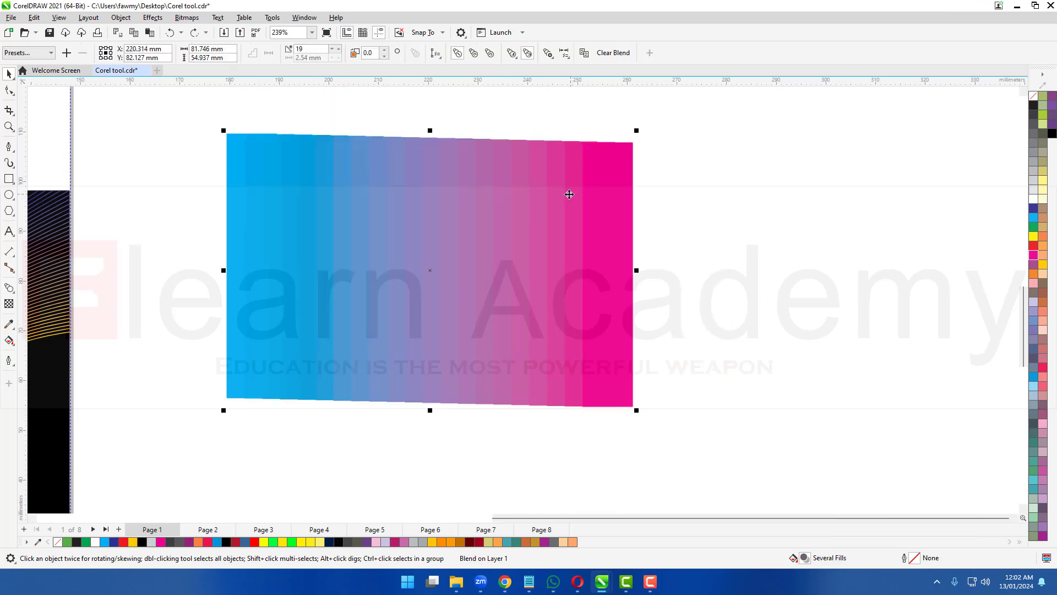
{"action": "scroll", "coordinate": [487, 188], "scroll_direction": "down", "scroll_amount": 2}
{"action": "left_click_drag", "start_coordinate": [467, 227], "coordinate": [508, 160]}
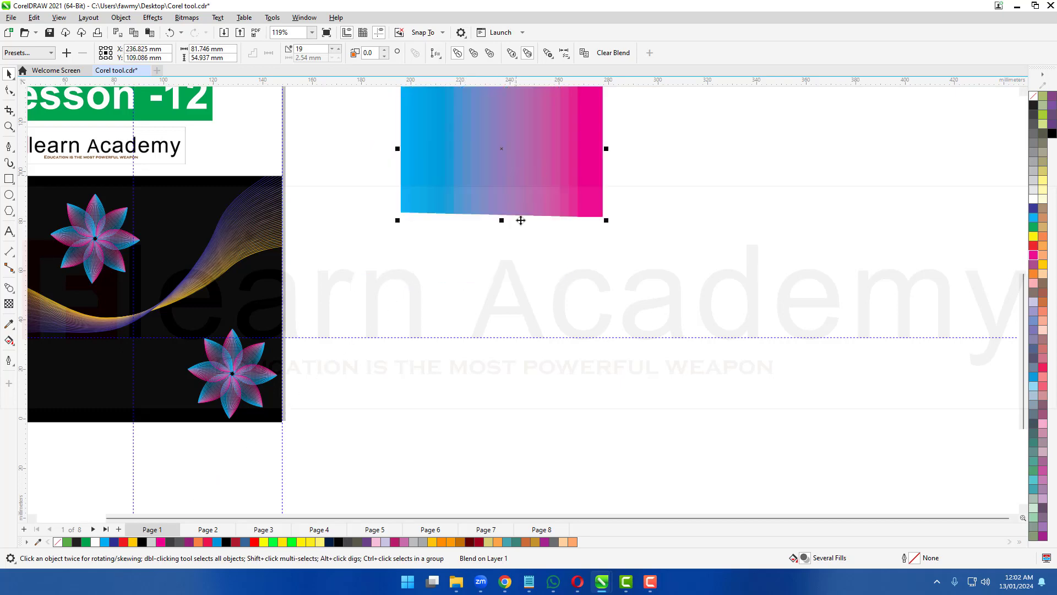
Step: Draw a tall rectangle about 8.9 by 53.3 mm below the blended object and fill it with magenta
{"action": "left_click", "coordinate": [9, 178]}
{"action": "scroll", "coordinate": [448, 335], "scroll_direction": "up", "scroll_amount": 1}
{"action": "left_click_drag", "start_coordinate": [369, 210], "coordinate": [404, 412]}
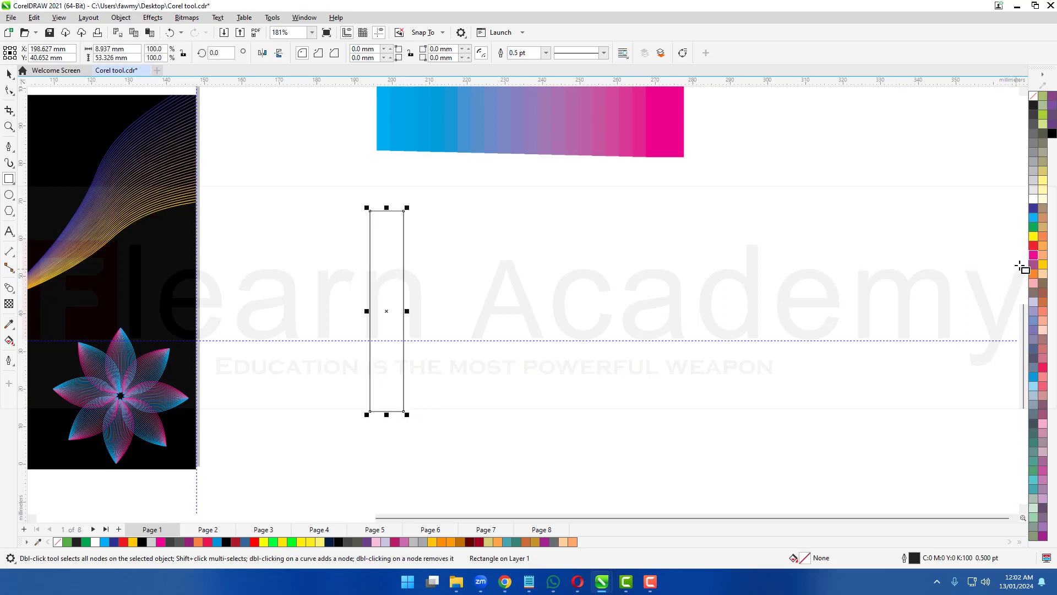
{"action": "left_click", "coordinate": [1033, 256]}
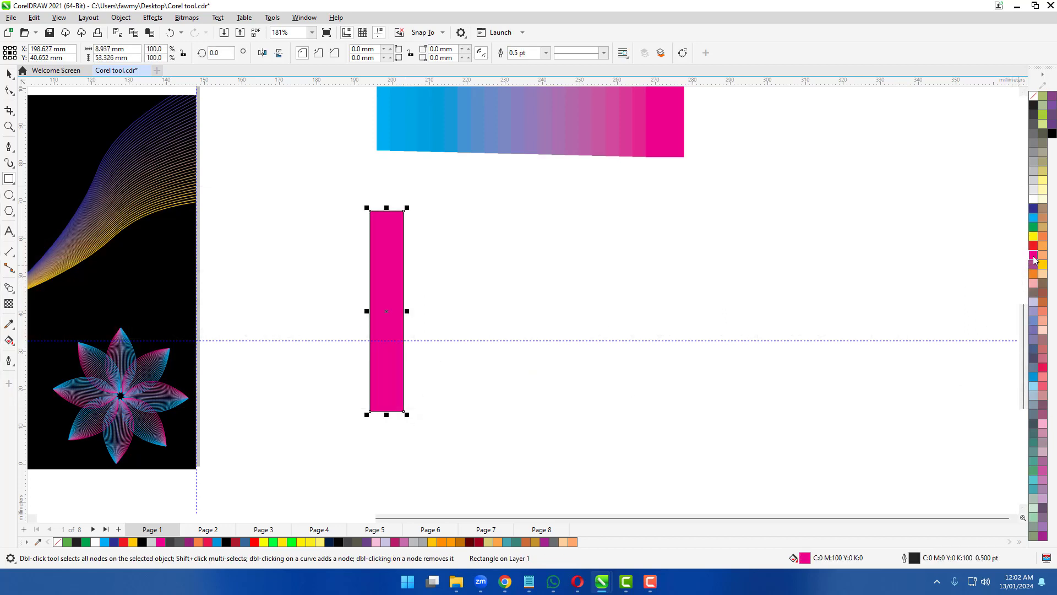
Step: Apply a vertical fountain fill to the rectangle, running from magenta at its bottom to blue #00A2FF at its top
{"action": "left_click", "coordinate": [11, 347]}
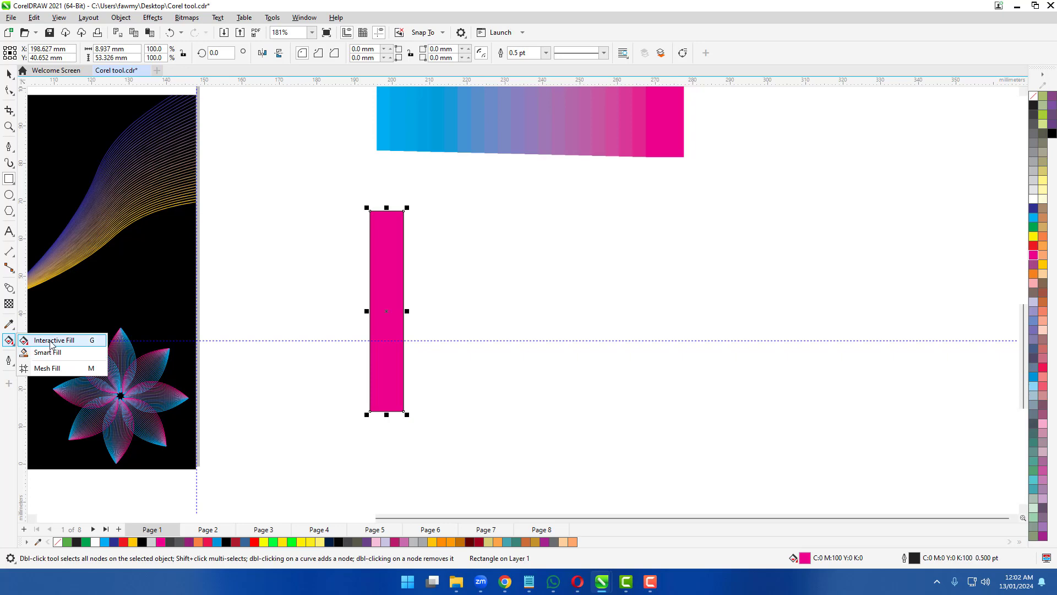
{"action": "left_click", "coordinate": [33, 339]}
{"action": "scroll", "coordinate": [380, 359], "scroll_direction": "up", "scroll_amount": 1}
{"action": "left_click_drag", "start_coordinate": [389, 392], "coordinate": [392, 193]}
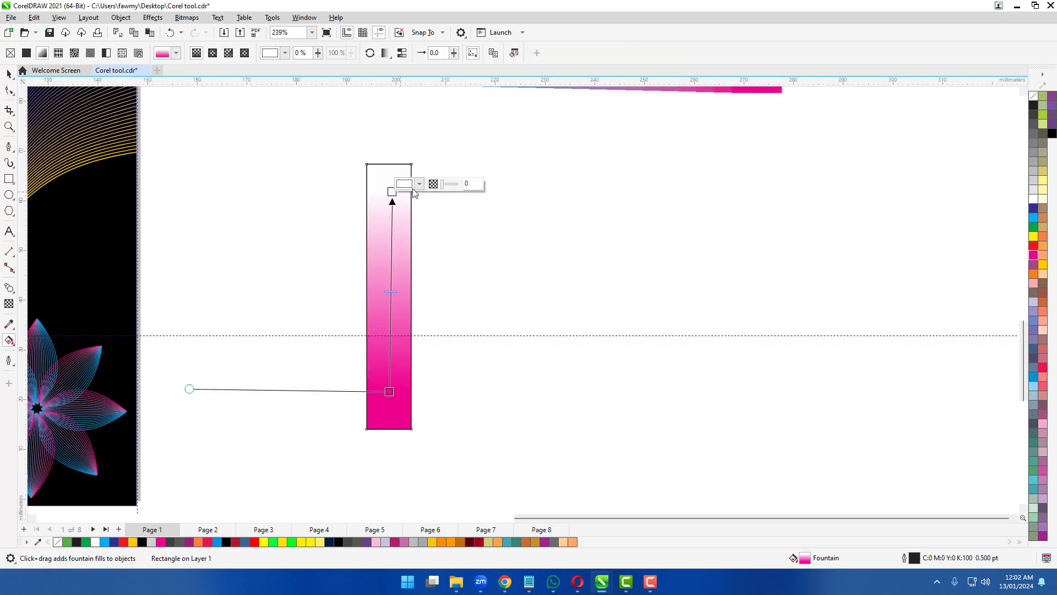
{"action": "left_click", "coordinate": [408, 184]}
{"action": "mouse_move", "coordinate": [446, 315]}
{"action": "left_mouse_down"}
{"action": "mouse_move", "coordinate": [432, 317]}
{"action": "mouse_move", "coordinate": [444, 317]}
{"action": "left_mouse_up"}
{"action": "left_click_drag", "start_coordinate": [465, 242], "coordinate": [483, 231]}
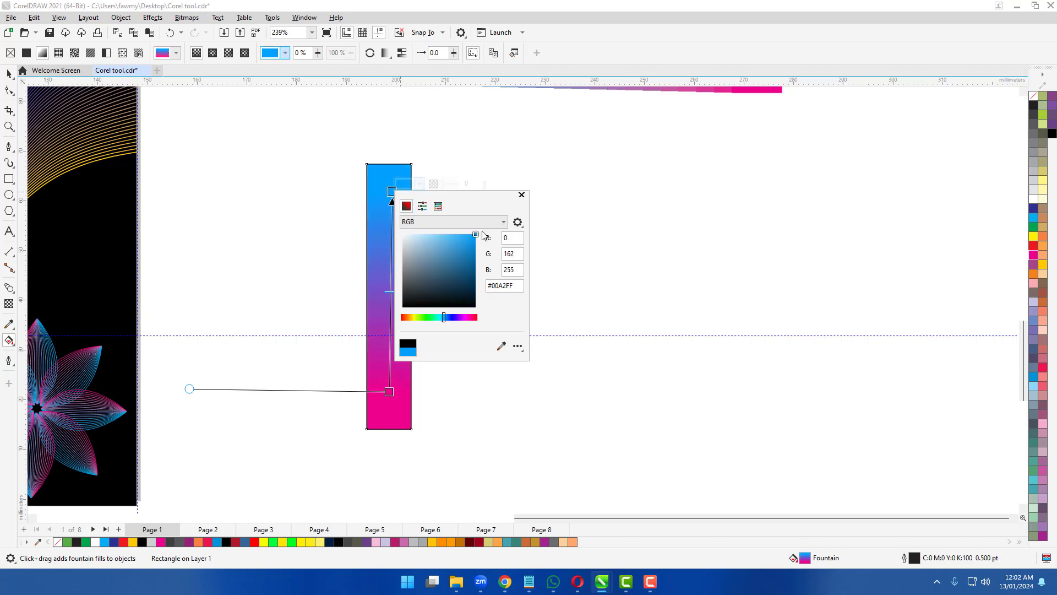
{"action": "left_click", "coordinate": [521, 195]}
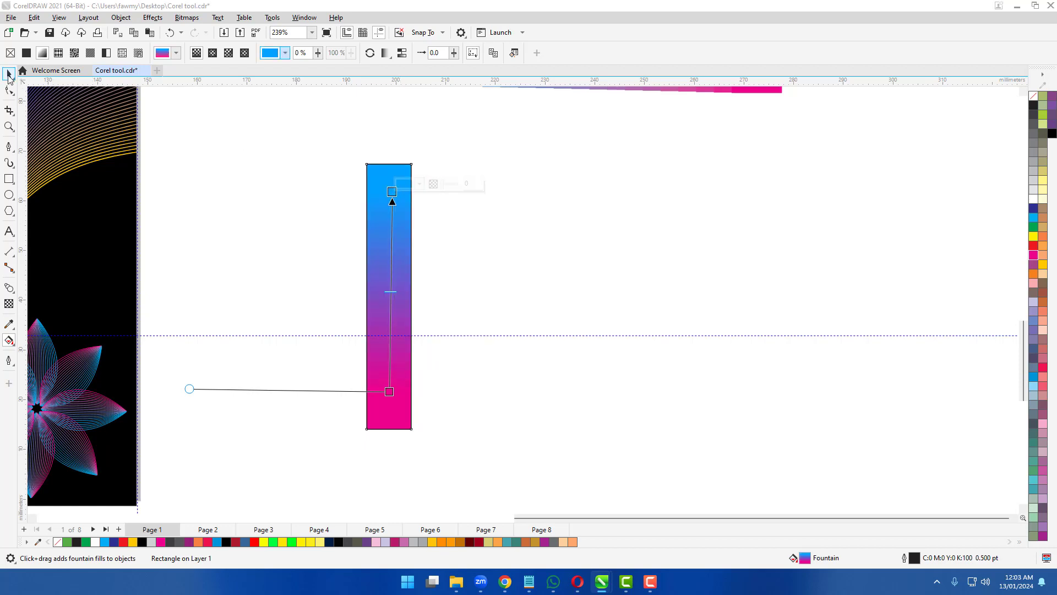
Step: Remove the gradient rectangle's outline and place a copy of it about 63 mm to its right
{"action": "left_click", "coordinate": [9, 73]}
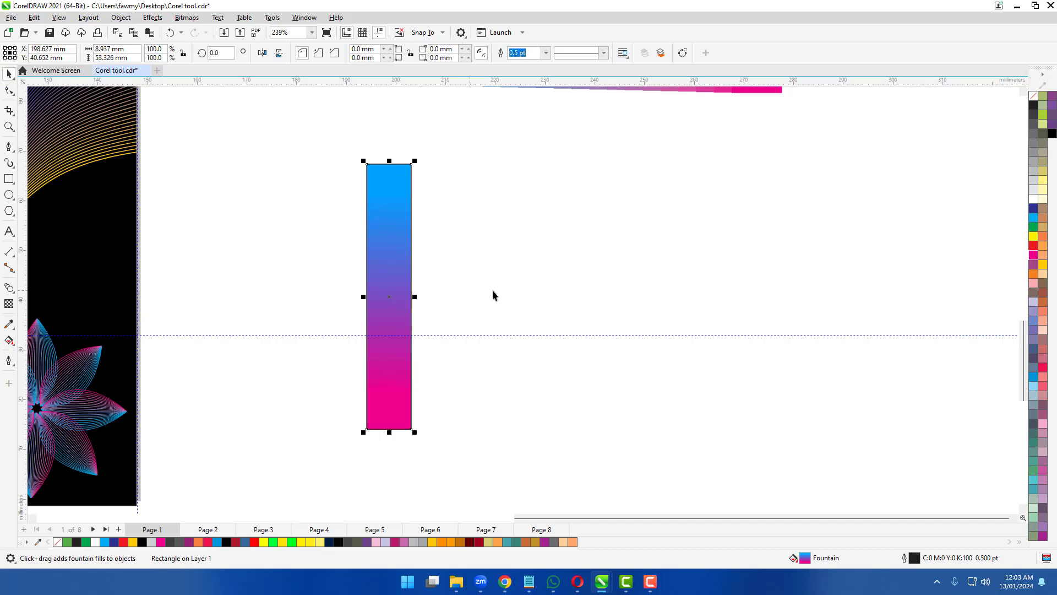
{"action": "right_click", "coordinate": [1033, 98]}
{"action": "left_click", "coordinate": [997, 104]}
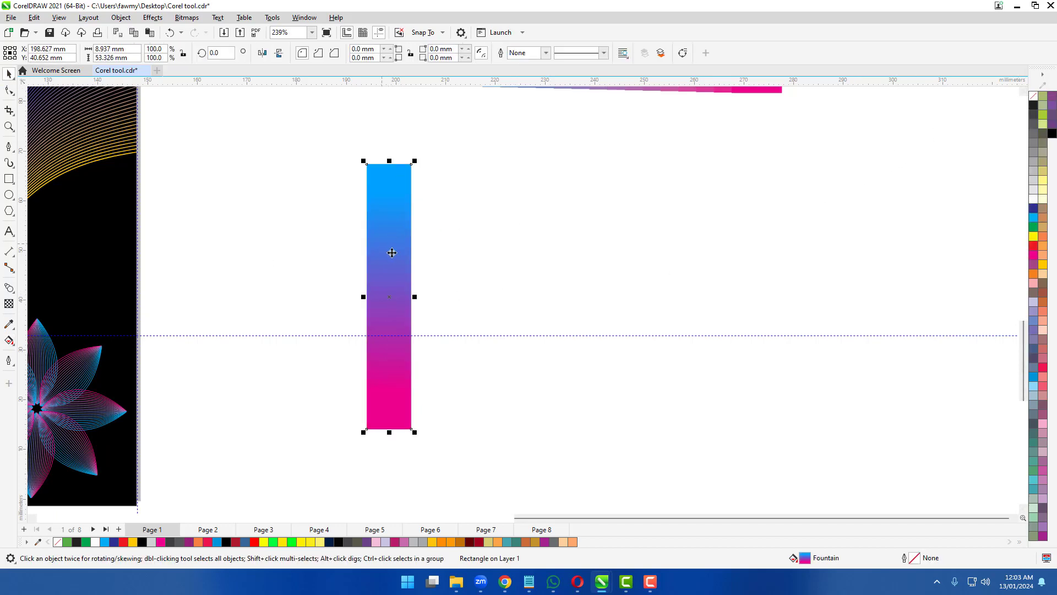
{"action": "left_click_drag", "start_coordinate": [399, 260], "coordinate": [714, 267]}
{"action": "left_click_drag", "start_coordinate": [307, 101], "coordinate": [798, 454]}
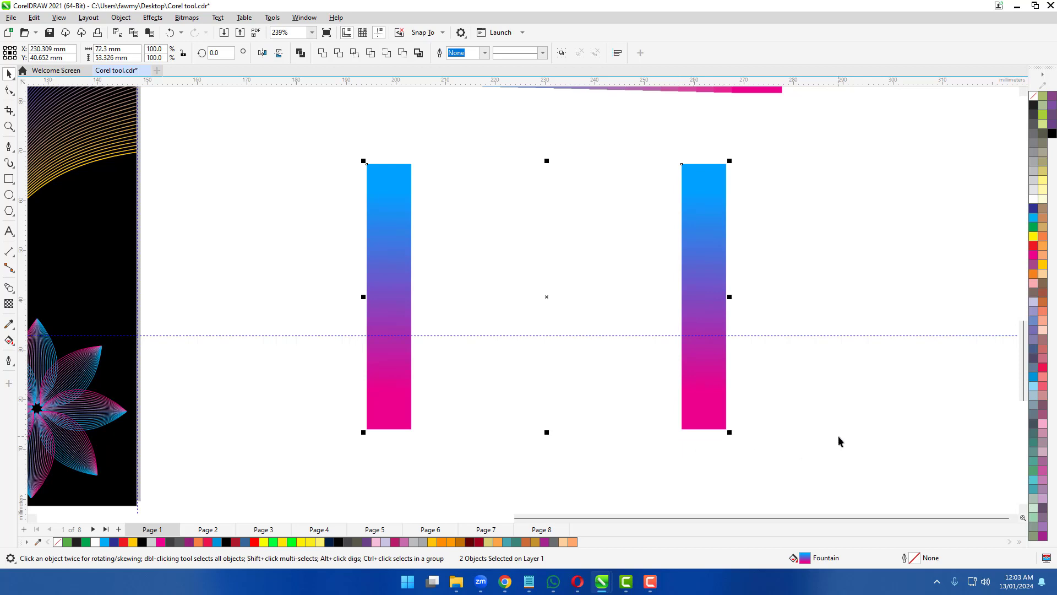
Step: Change the upper color of the copied rectangle's fountain fill to red #FF0000
{"action": "left_click", "coordinate": [717, 291]}
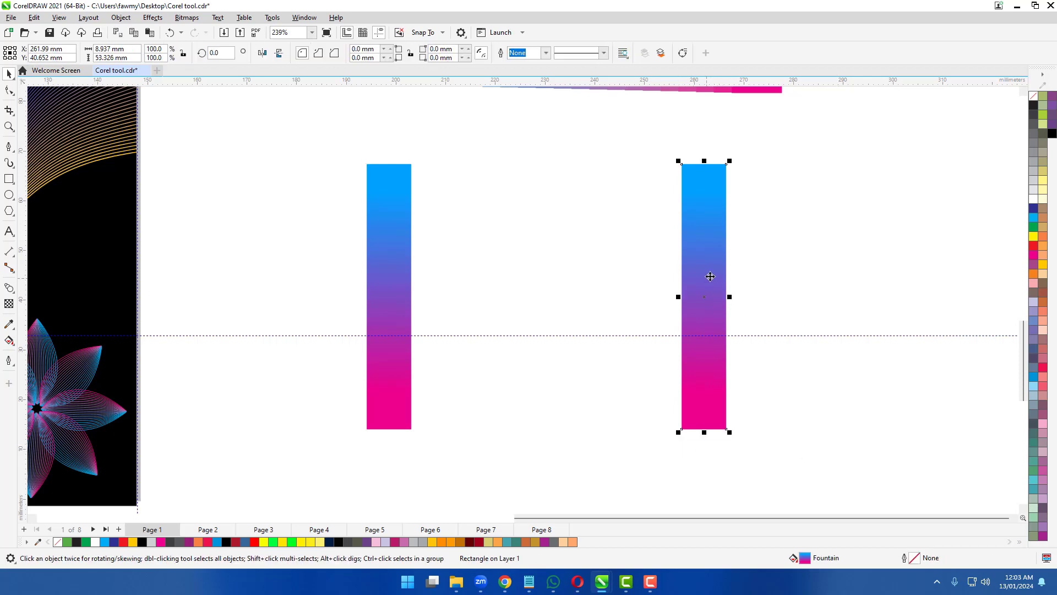
{"action": "left_click", "coordinate": [9, 339]}
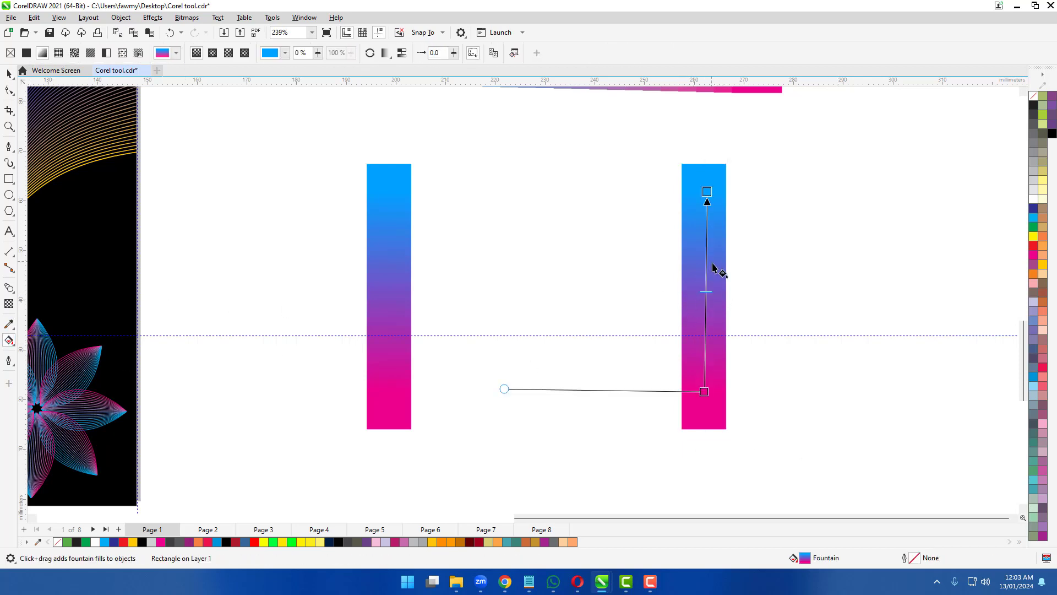
{"action": "left_click", "coordinate": [707, 191]}
{"action": "left_click", "coordinate": [735, 183]}
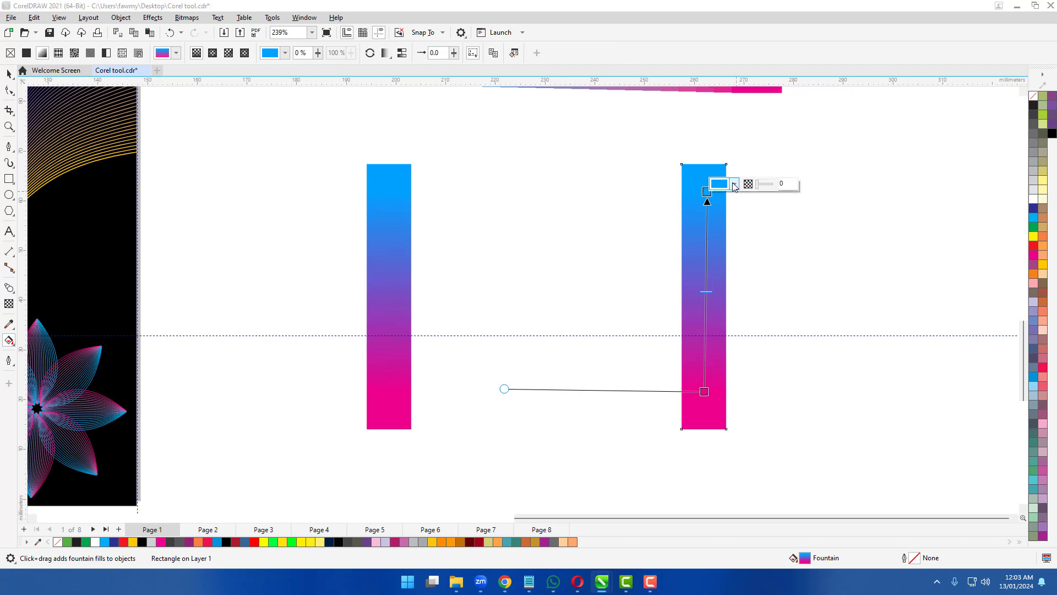
{"action": "left_click_drag", "start_coordinate": [788, 318], "coordinate": [803, 320]}
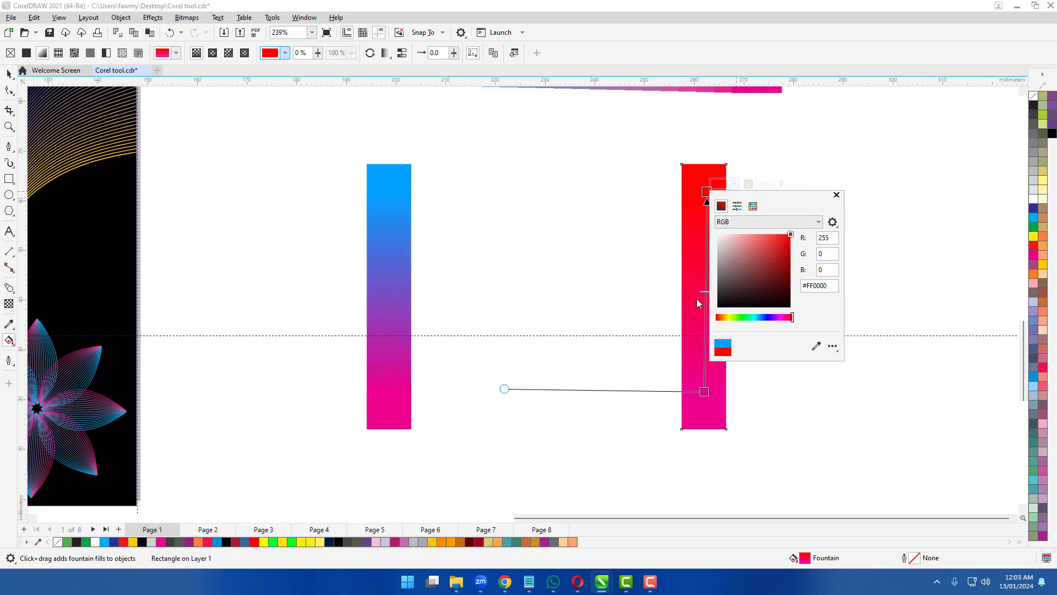
{"action": "left_click", "coordinate": [697, 304]}
Step: Set the lower color of the copied rectangle's fountain fill to yellow from the CMYK palette, and deselect it
{"action": "left_click", "coordinate": [704, 392]}
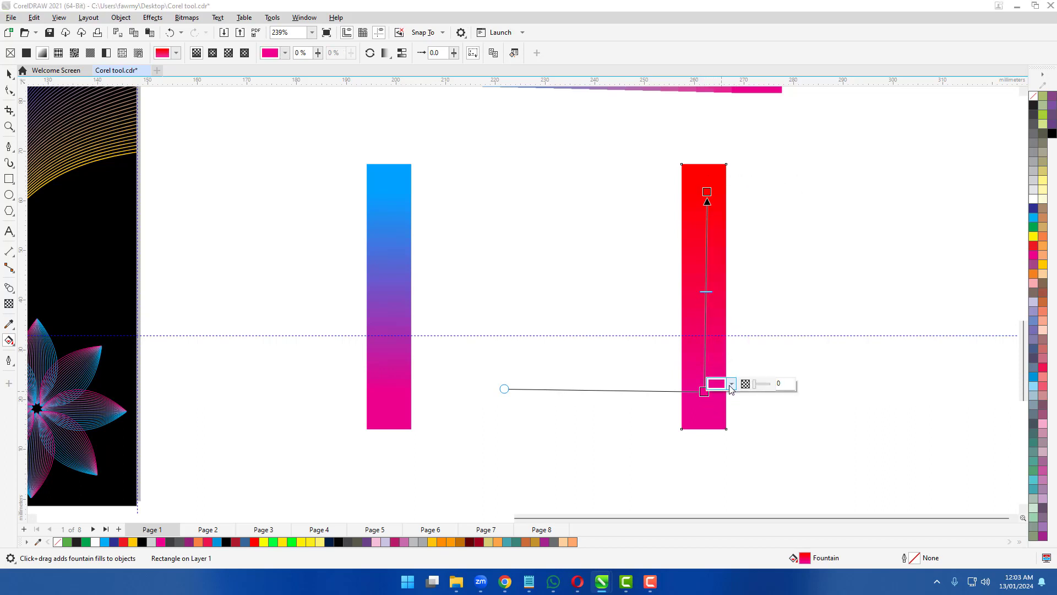
{"action": "left_click", "coordinate": [731, 385]}
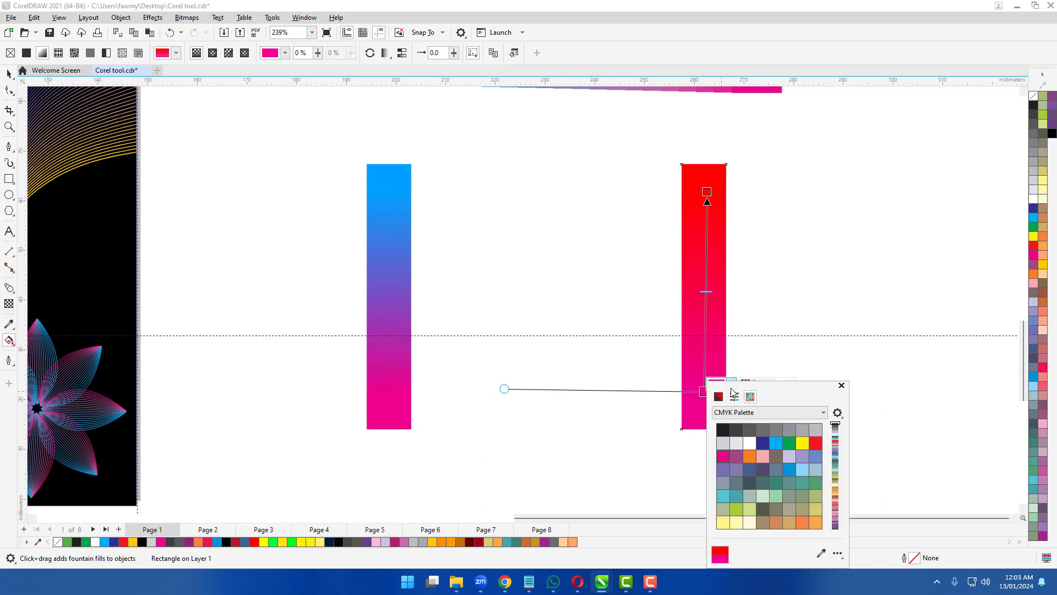
{"action": "left_click", "coordinate": [803, 443]}
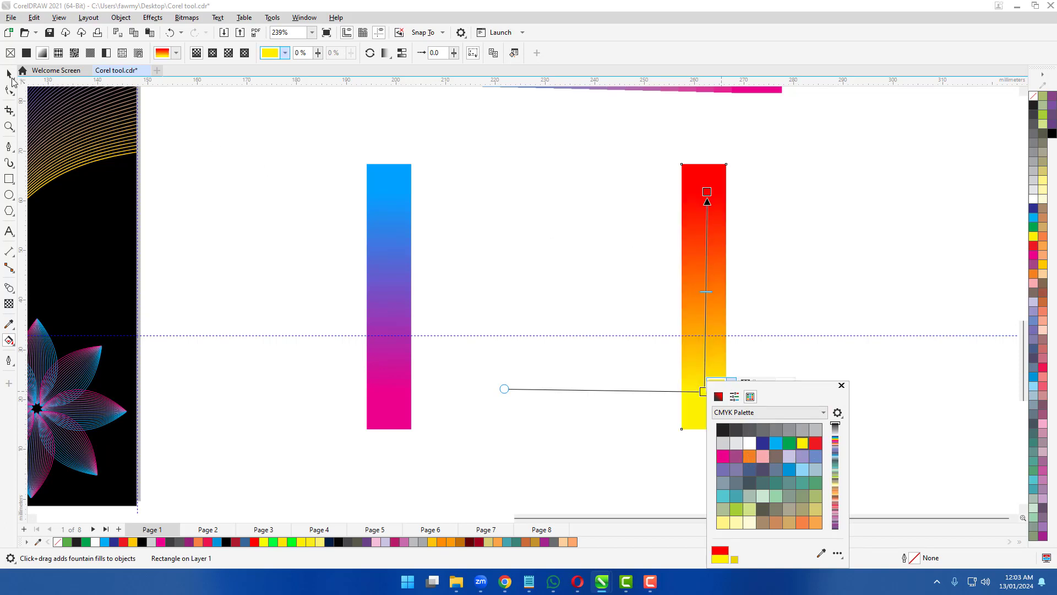
{"action": "left_click", "coordinate": [11, 77]}
{"action": "left_click", "coordinate": [326, 201]}
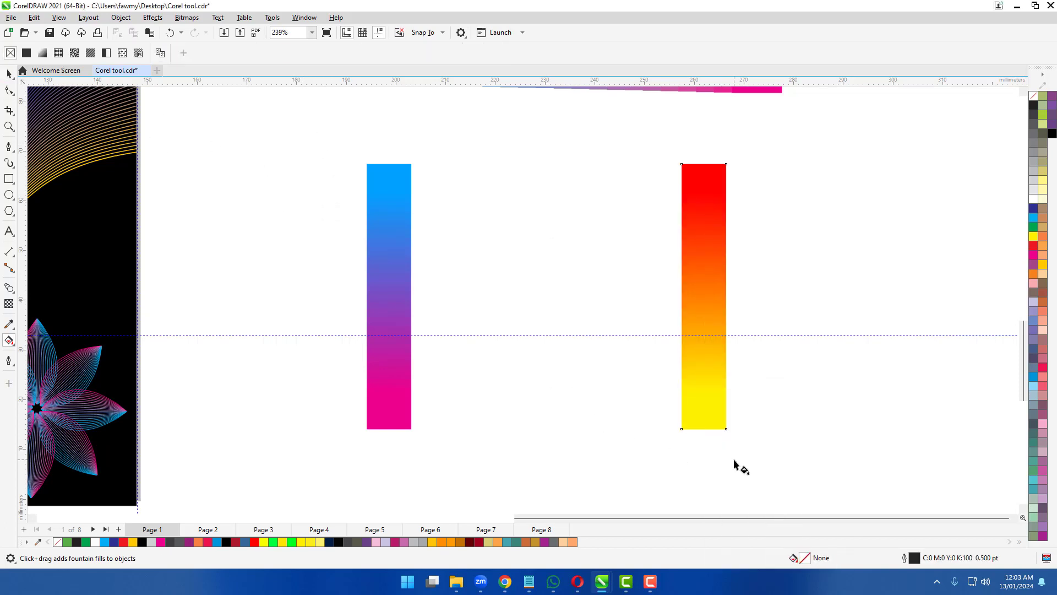
{"action": "left_click", "coordinate": [10, 77]}
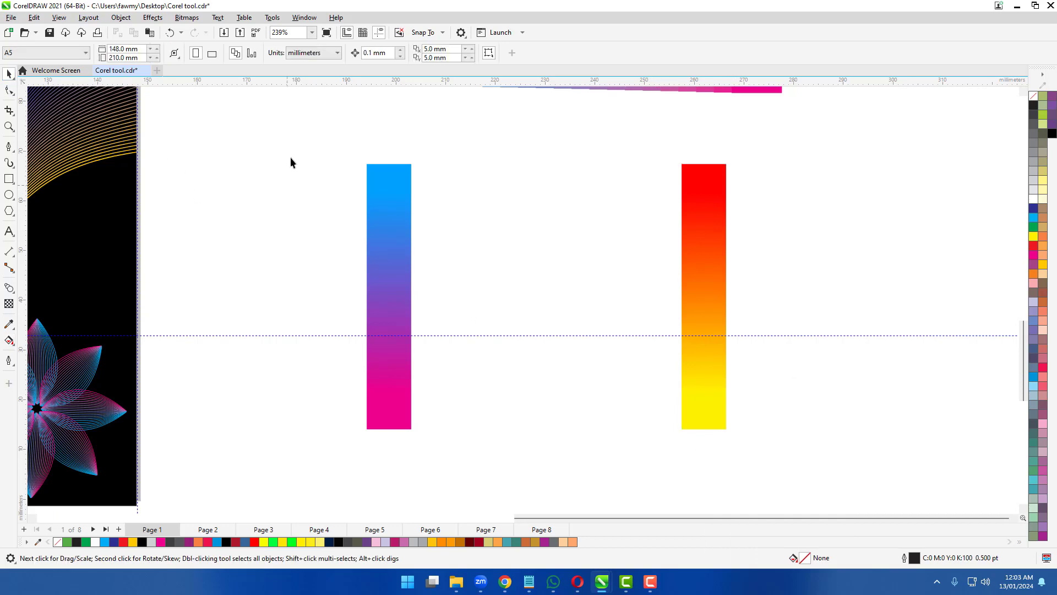
Step: Blend the blue-magenta rectangle into the red-yellow rectangle with 20 steps using the Blend tool, and deselect the result
{"action": "left_click_drag", "start_coordinate": [766, 445], "coordinate": [827, 459]}
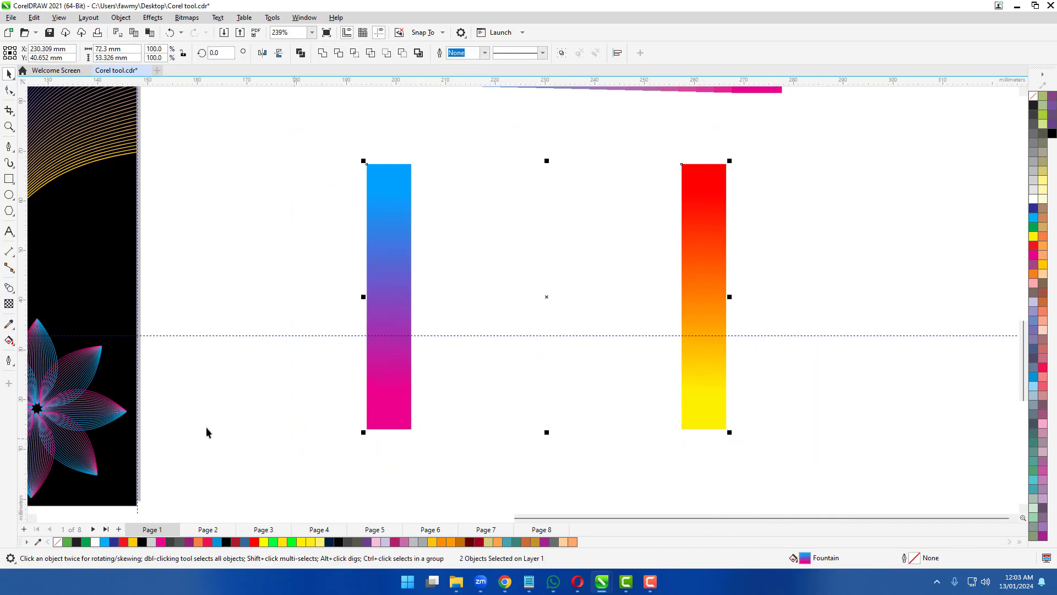
{"action": "left_click", "coordinate": [9, 289]}
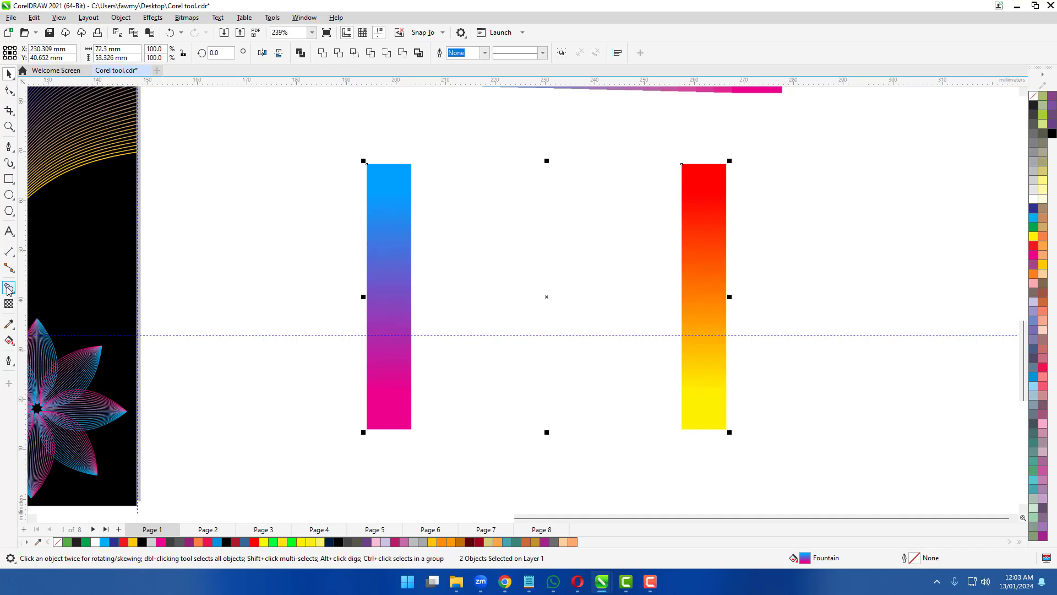
{"action": "left_click", "coordinate": [392, 292]}
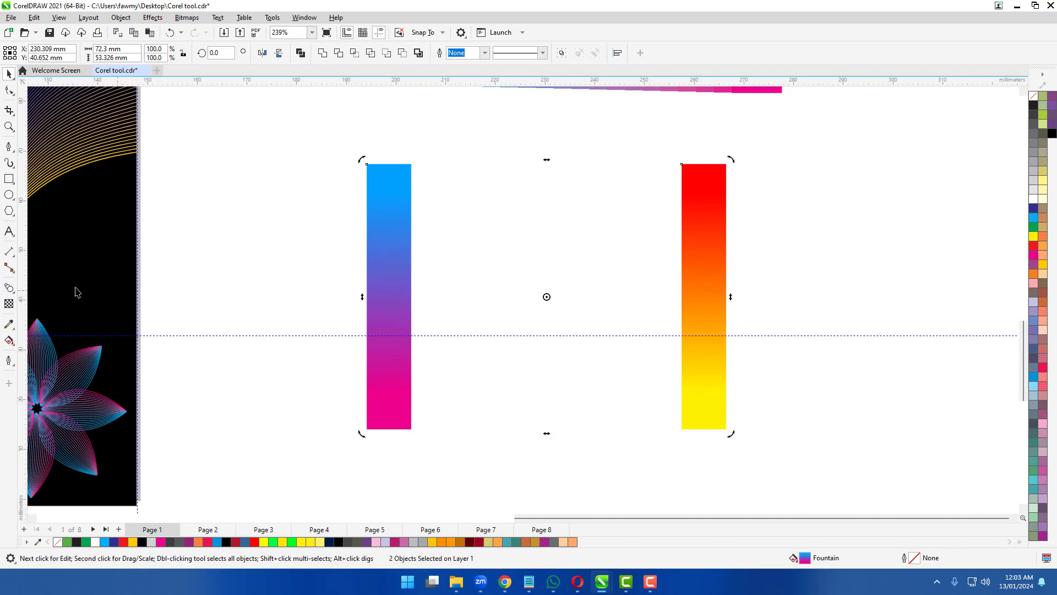
{"action": "left_click", "coordinate": [9, 288]}
{"action": "left_click_drag", "start_coordinate": [391, 296], "coordinate": [701, 306]}
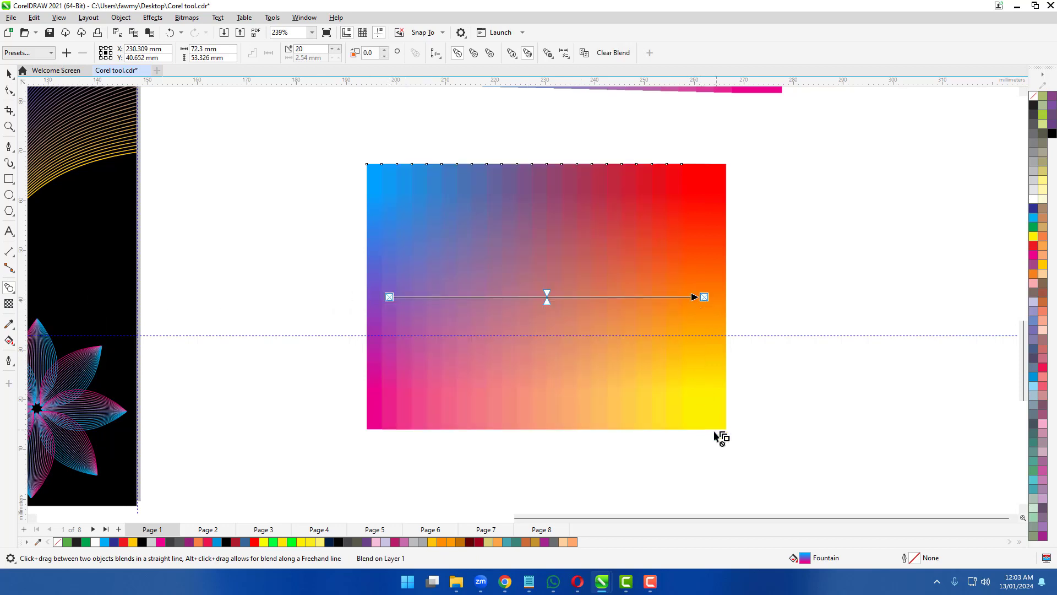
{"action": "left_click", "coordinate": [6, 74]}
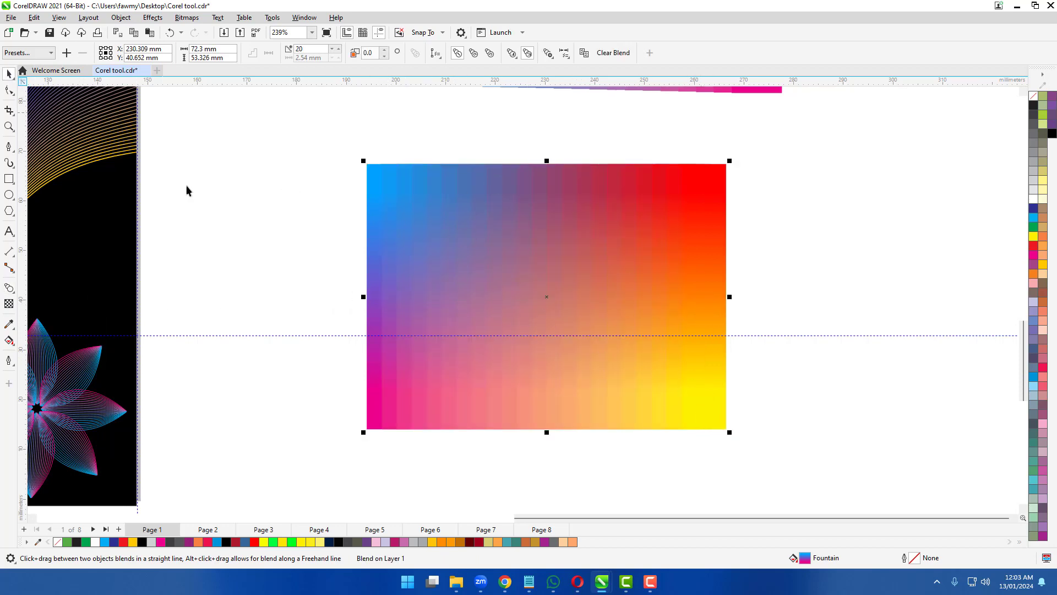
{"action": "left_click", "coordinate": [282, 245]}
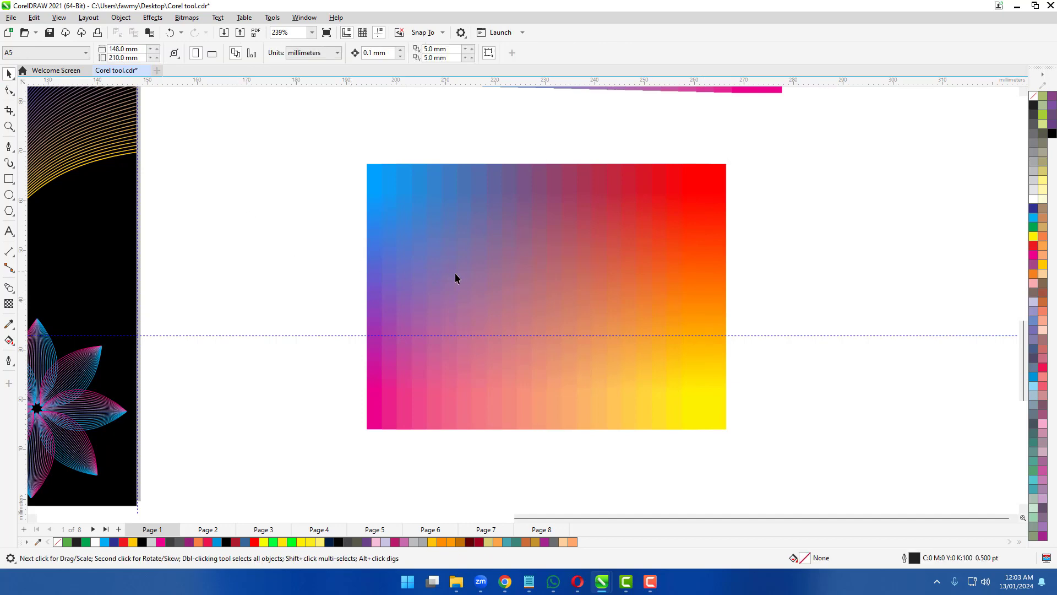
Step: Move the four-color blend slightly up and to the right, just below the cyan-magenta blend, and deselect it
{"action": "scroll", "coordinate": [457, 273], "scroll_direction": "down", "scroll_amount": 1}
{"action": "left_click_drag", "start_coordinate": [458, 272], "coordinate": [502, 264]}
{"action": "scroll", "coordinate": [501, 267], "scroll_direction": "down", "scroll_amount": 3}
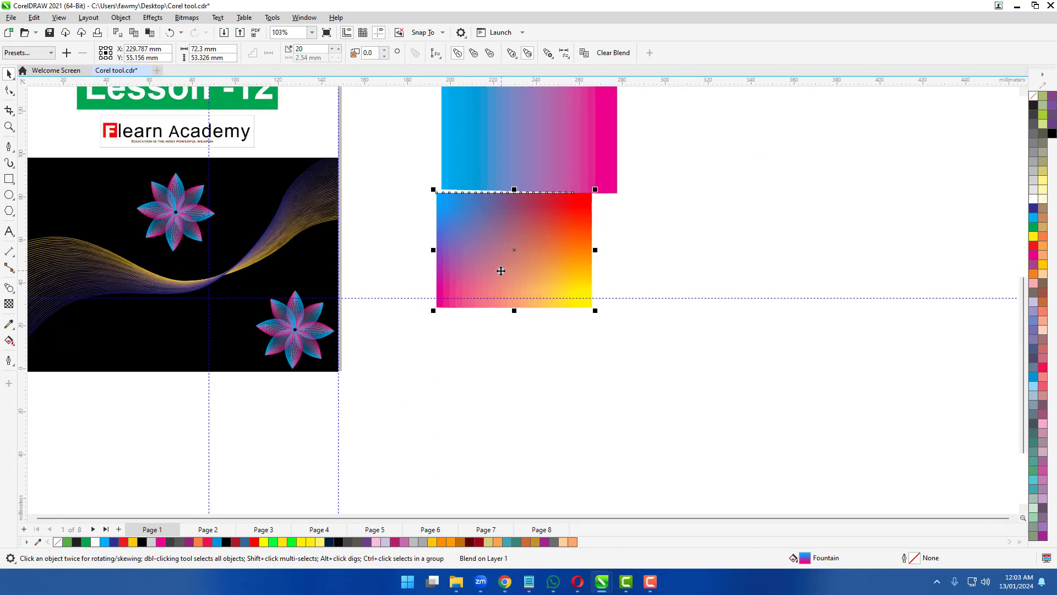
{"action": "left_click_drag", "start_coordinate": [504, 272], "coordinate": [537, 263]}
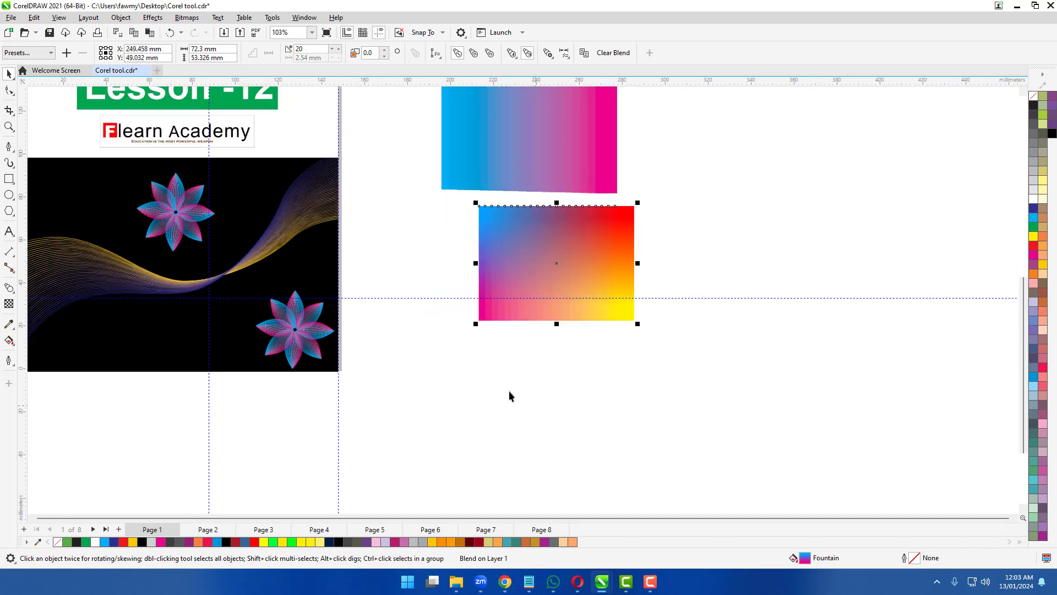
{"action": "left_click", "coordinate": [498, 339]}
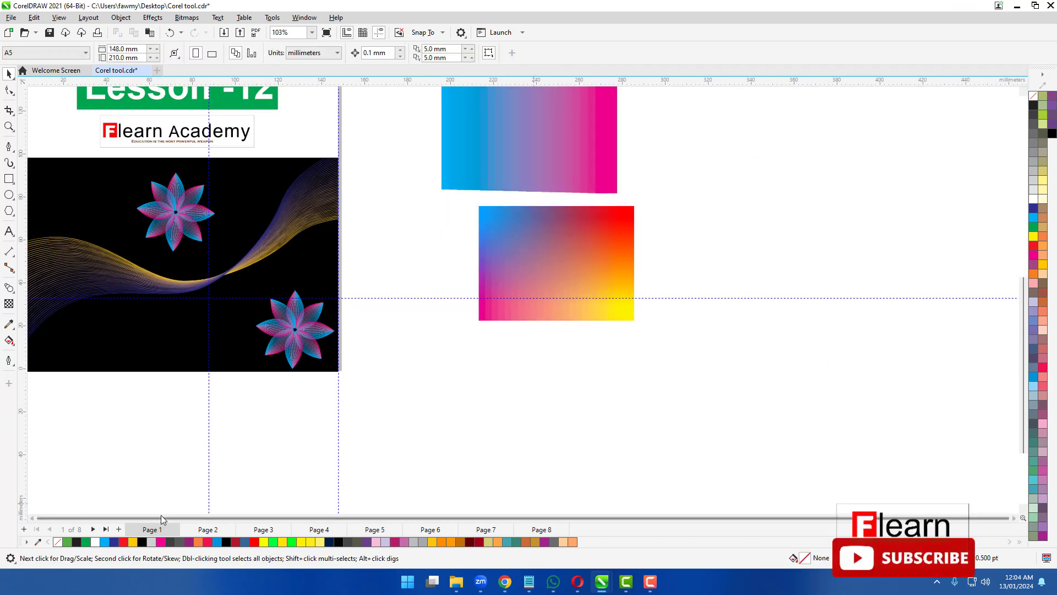
Step: Add a new page after Page 1, return to Page 1, and delete both blended objects beside the page
{"action": "left_click", "coordinate": [119, 529]}
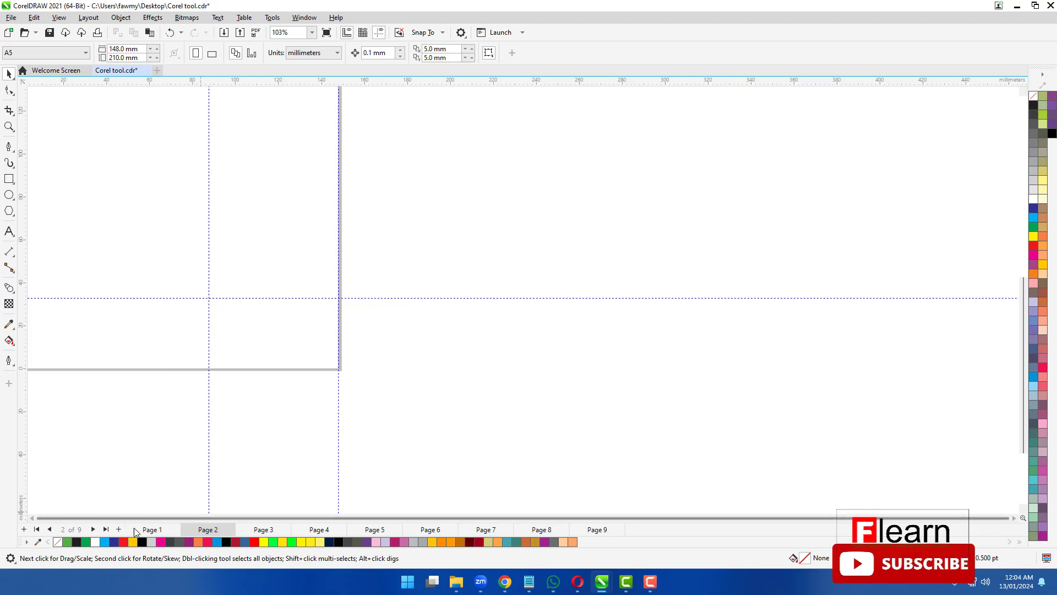
{"action": "left_click", "coordinate": [137, 530]}
{"action": "scroll", "coordinate": [430, 398], "scroll_direction": "down", "scroll_amount": 2}
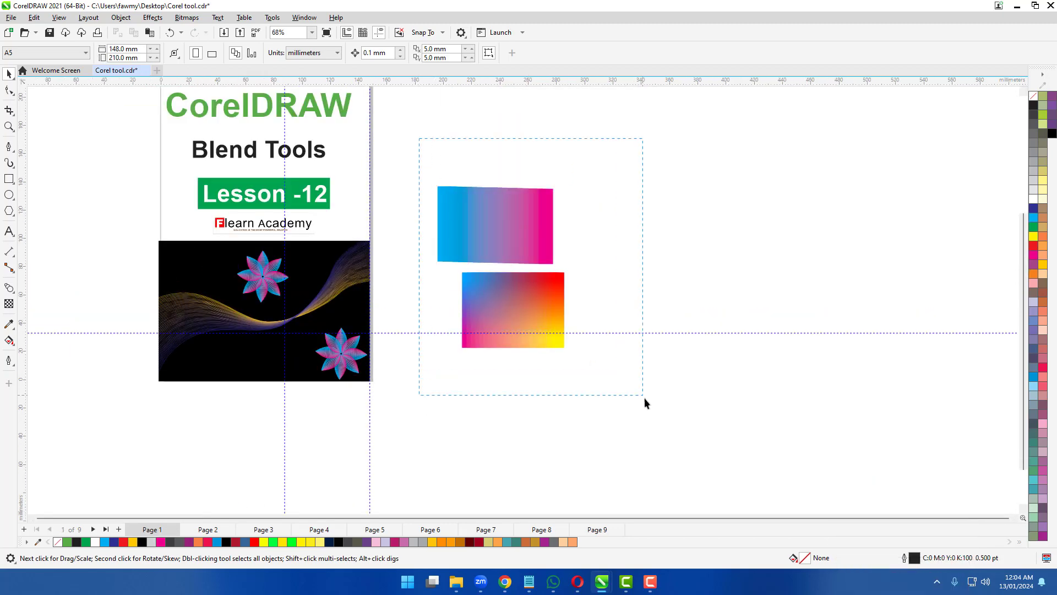
{"action": "left_click_drag", "start_coordinate": [644, 398], "coordinate": [644, 399]}
{"action": "key", "text": "Delete"}
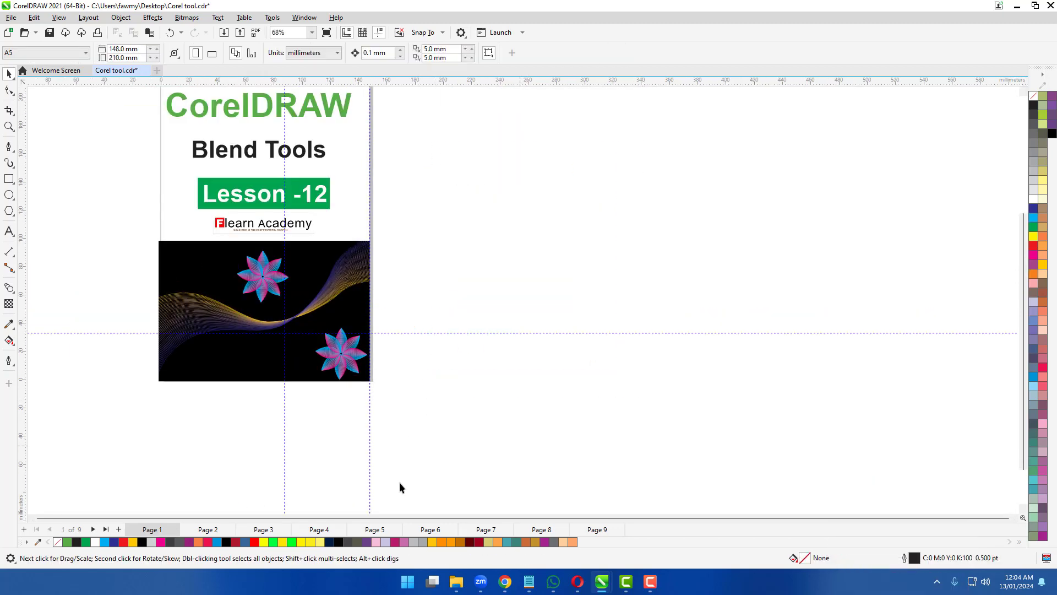
Step: Paste the two blended rectangles beside Page 2, move them together up and to the right, and deselect them
{"action": "left_click", "coordinate": [209, 528]}
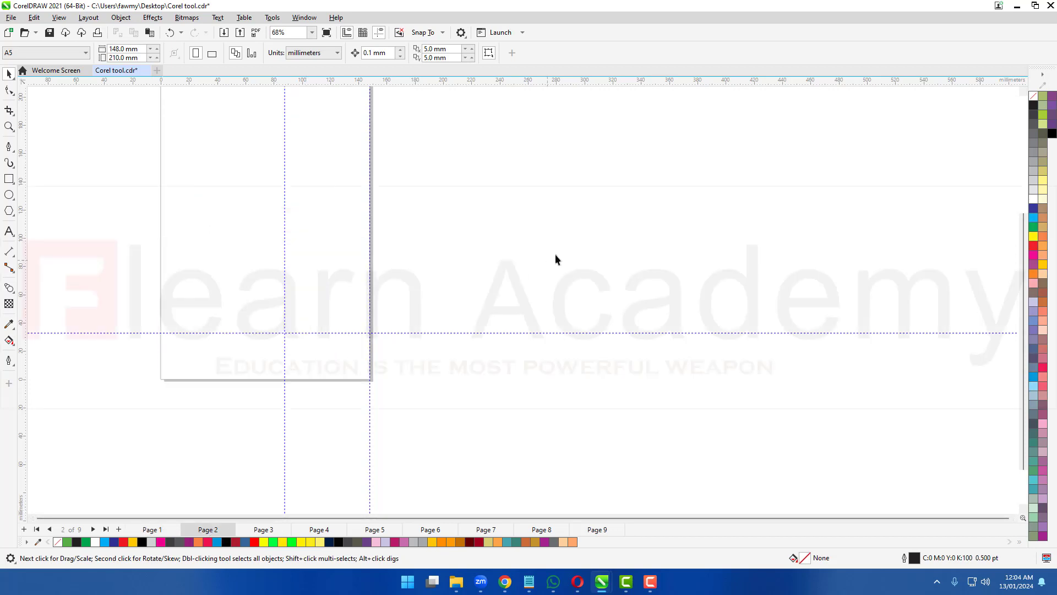
{"action": "key", "text": "ctrl+v"}
{"action": "scroll", "coordinate": [626, 350], "scroll_direction": "down", "scroll_amount": 5}
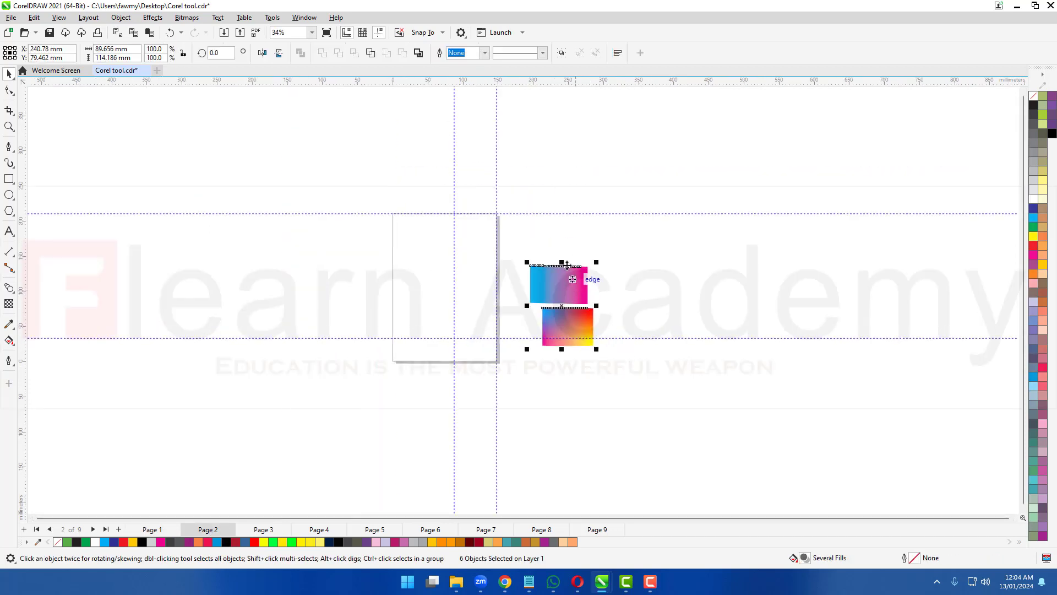
{"action": "scroll", "coordinate": [567, 261], "scroll_direction": "up", "scroll_amount": 4}
{"action": "left_click_drag", "start_coordinate": [556, 311], "coordinate": [663, 243]}
{"action": "left_click", "coordinate": [587, 210]}
Step: Move the four-color blend to the page's top-left corner and stretch it to cover the whole A5 page
{"action": "scroll", "coordinate": [292, 288], "scroll_direction": "up", "scroll_amount": 2}
{"action": "left_click", "coordinate": [366, 302]}
{"action": "left_click_drag", "start_coordinate": [385, 322], "coordinate": [327, 183]}
{"action": "left_click_drag", "start_coordinate": [399, 237], "coordinate": [545, 349]}
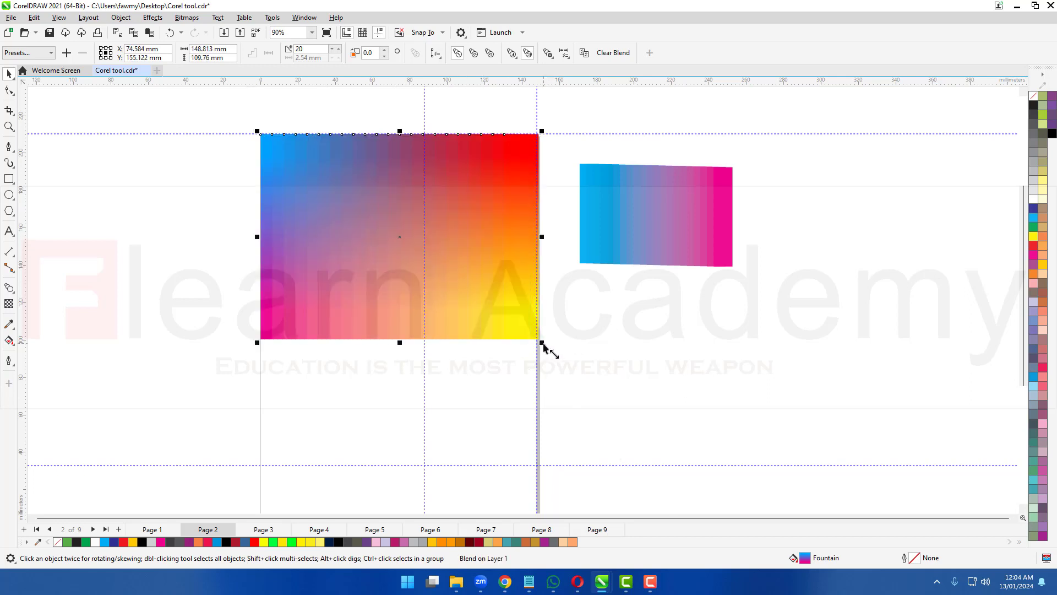
{"action": "scroll", "coordinate": [443, 270], "scroll_direction": "down", "scroll_amount": 1}
{"action": "left_click_drag", "start_coordinate": [404, 334], "coordinate": [402, 496]}
{"action": "left_click", "coordinate": [599, 377]}
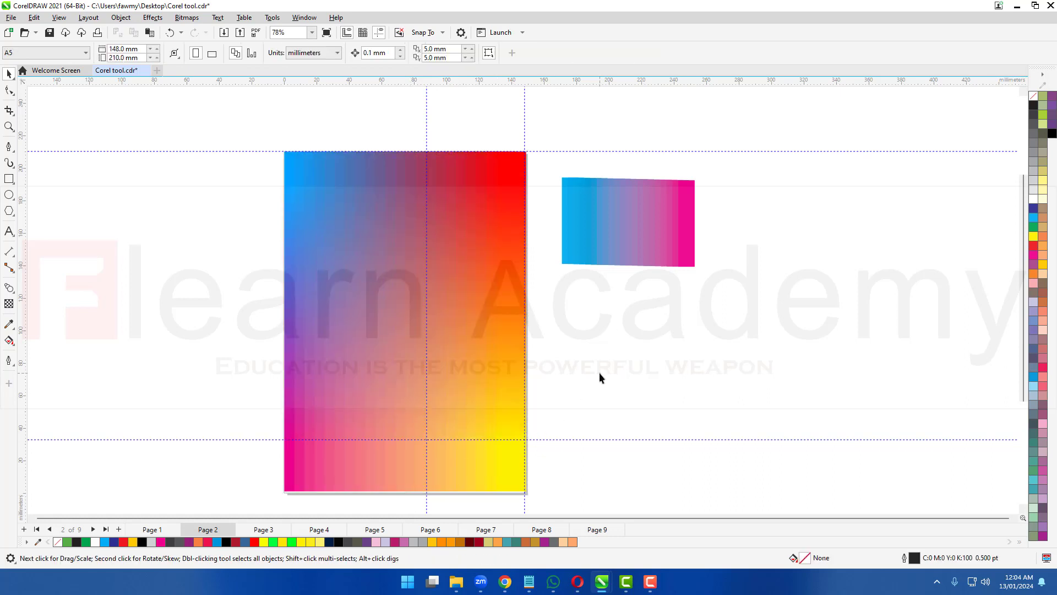
Step: Delete the four-color blend covering the page
{"action": "left_click", "coordinate": [501, 364]}
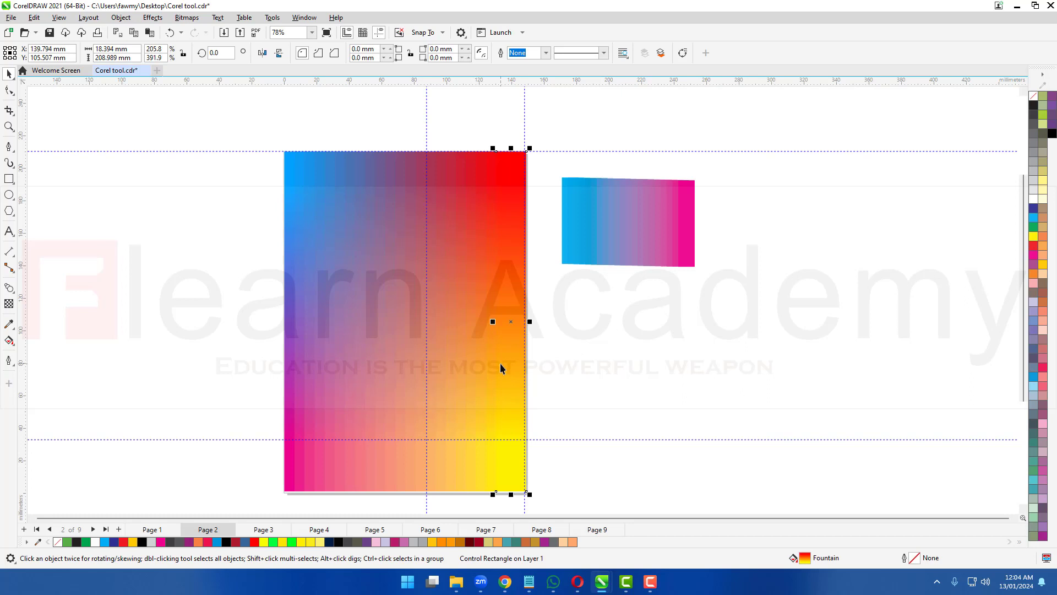
{"action": "key", "text": "Delete"}
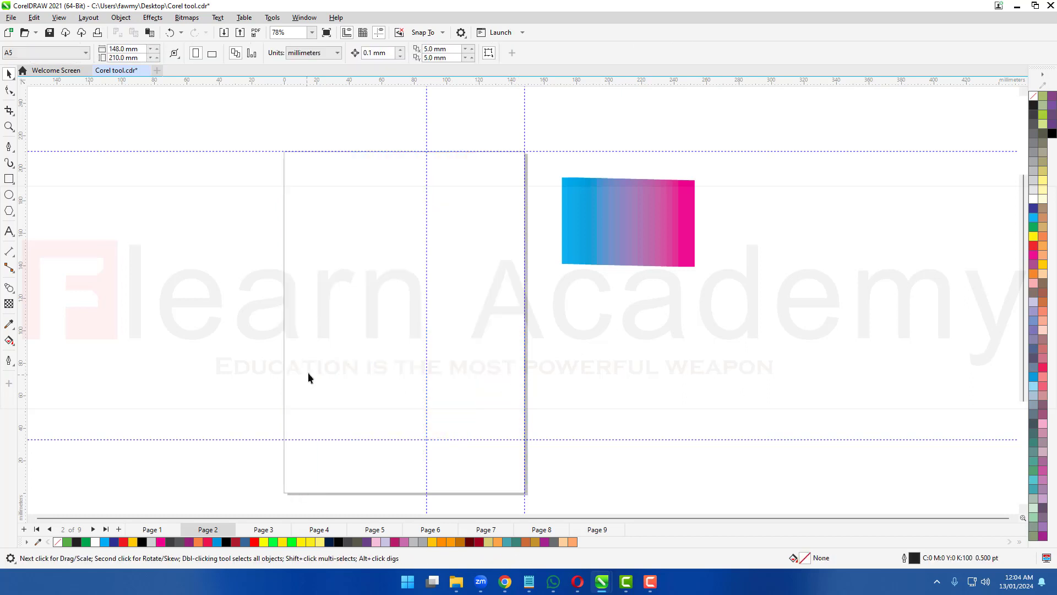
Step: Draw an open S-shaped wavy curve about 168 mm wide and 66 mm high across the page with the Pen tool
{"action": "scroll", "coordinate": [339, 352], "scroll_direction": "up", "scroll_amount": 1}
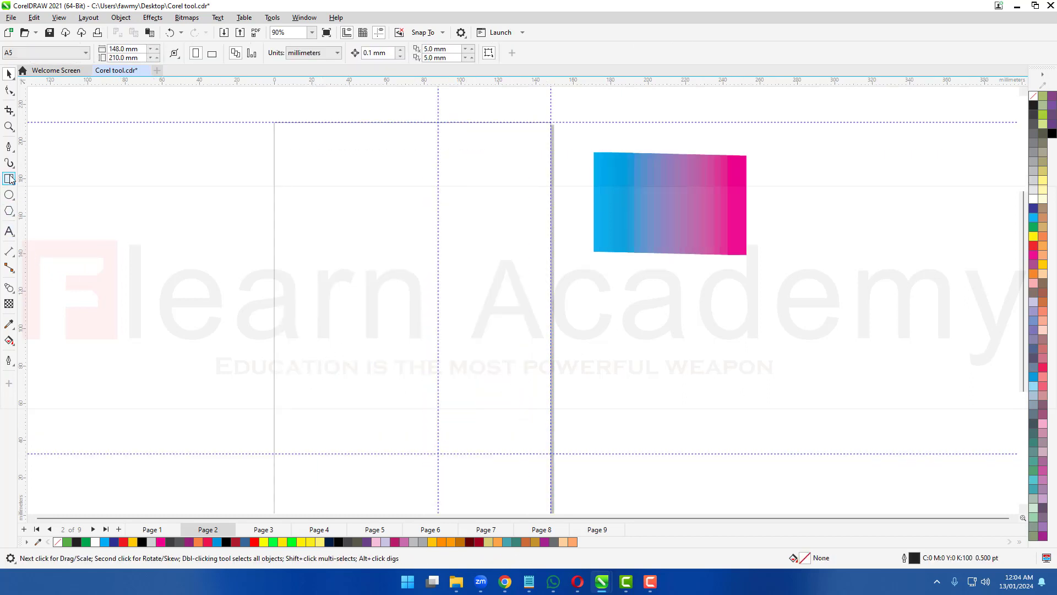
{"action": "left_click", "coordinate": [5, 146]}
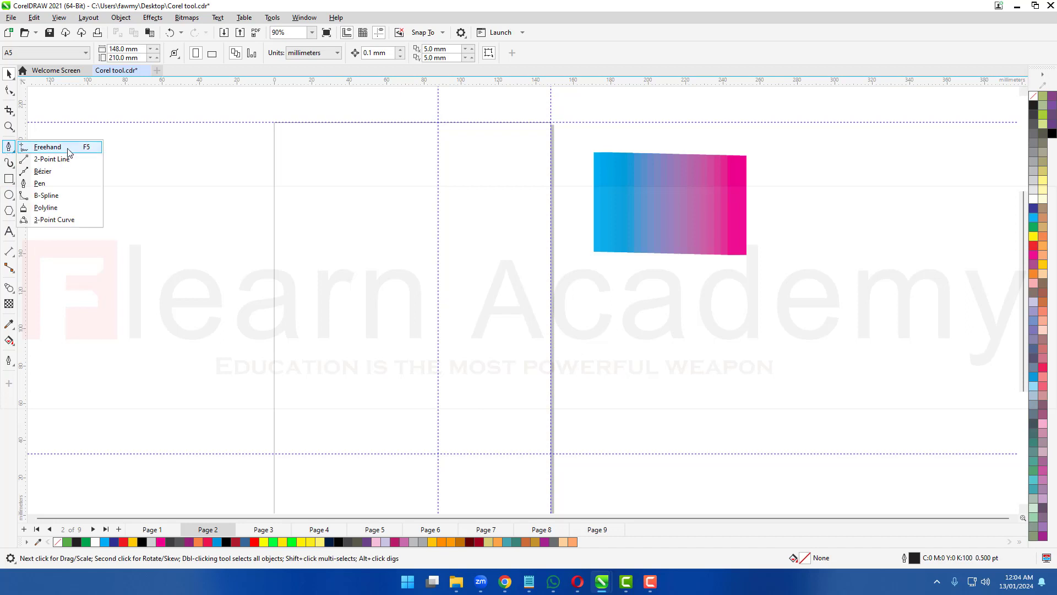
{"action": "left_click", "coordinate": [37, 184]}
{"action": "scroll", "coordinate": [288, 288], "scroll_direction": "down", "scroll_amount": 1}
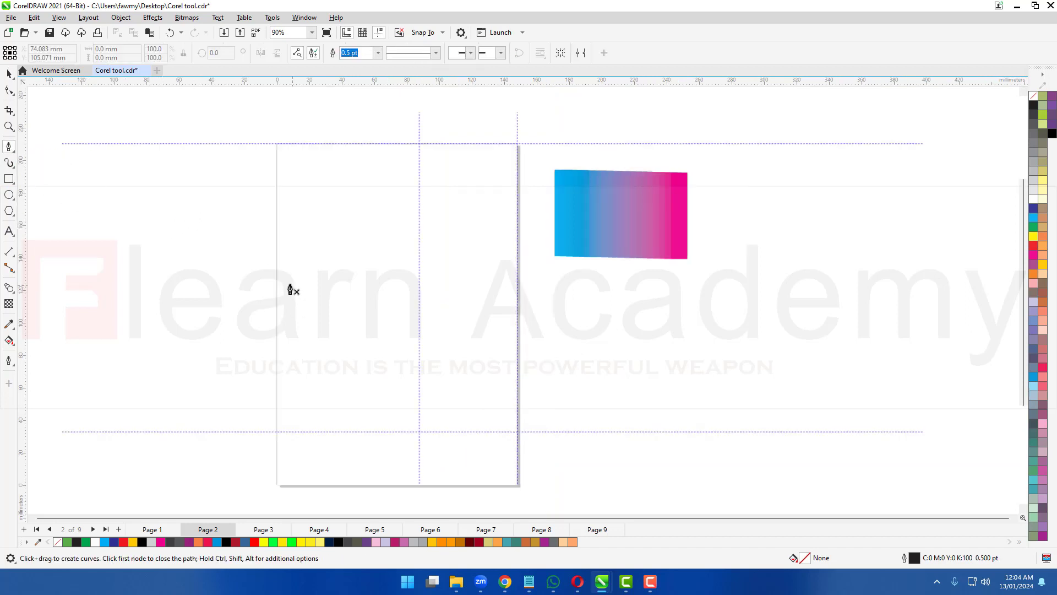
{"action": "scroll", "coordinate": [334, 374], "scroll_direction": "up", "scroll_amount": 1}
{"action": "left_click", "coordinate": [216, 338]}
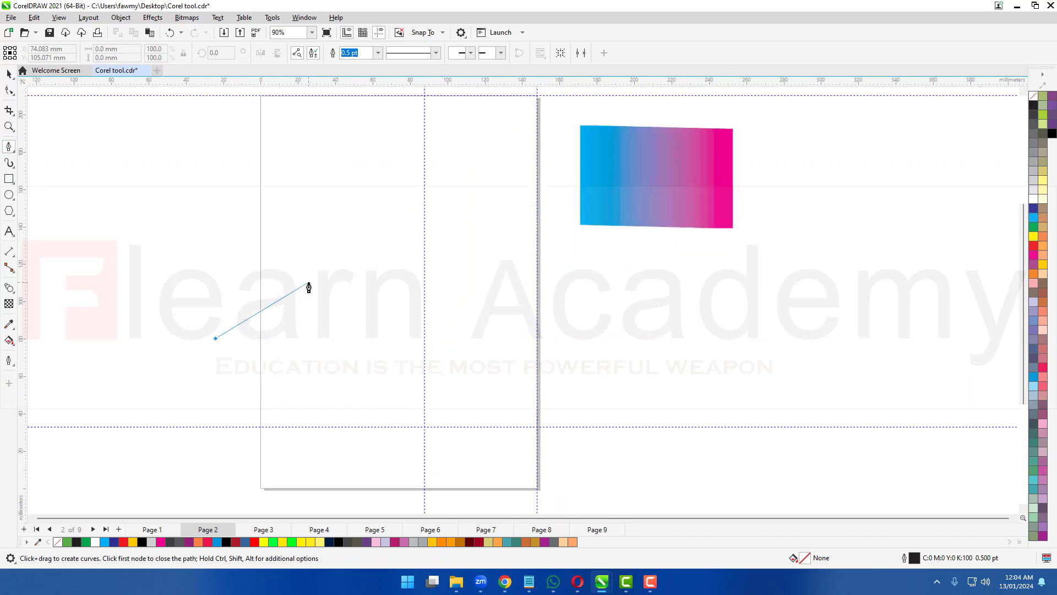
{"action": "left_click_drag", "start_coordinate": [309, 283], "coordinate": [378, 287]}
{"action": "left_click_drag", "start_coordinate": [450, 281], "coordinate": [504, 268]}
{"action": "left_click", "coordinate": [530, 220]}
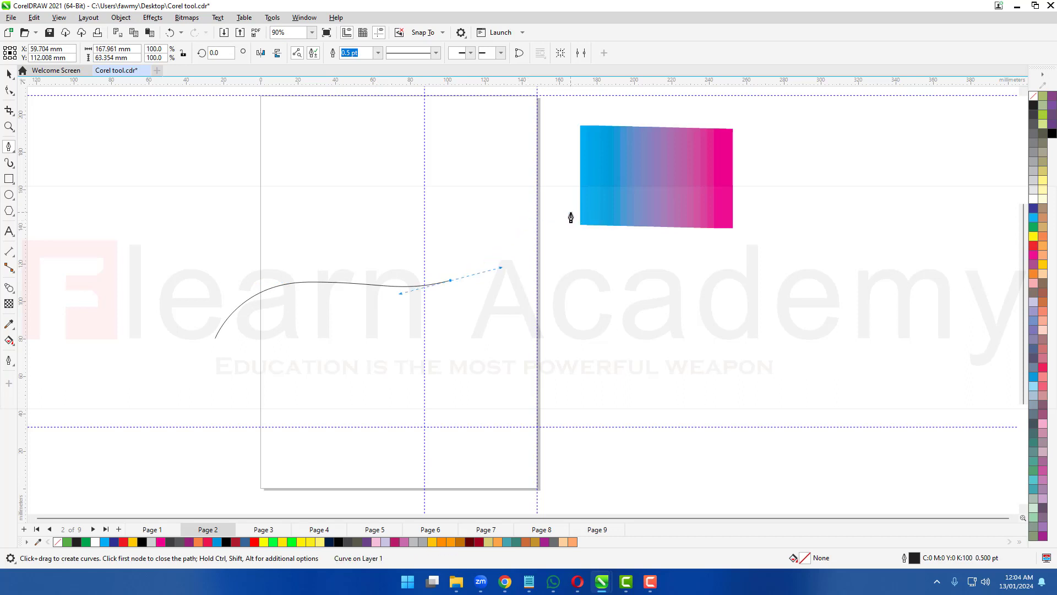
{"action": "key", "text": "ctrl+z"}
{"action": "left_click", "coordinate": [529, 215]}
{"action": "left_click_drag", "start_coordinate": [626, 188], "coordinate": [682, 199]}
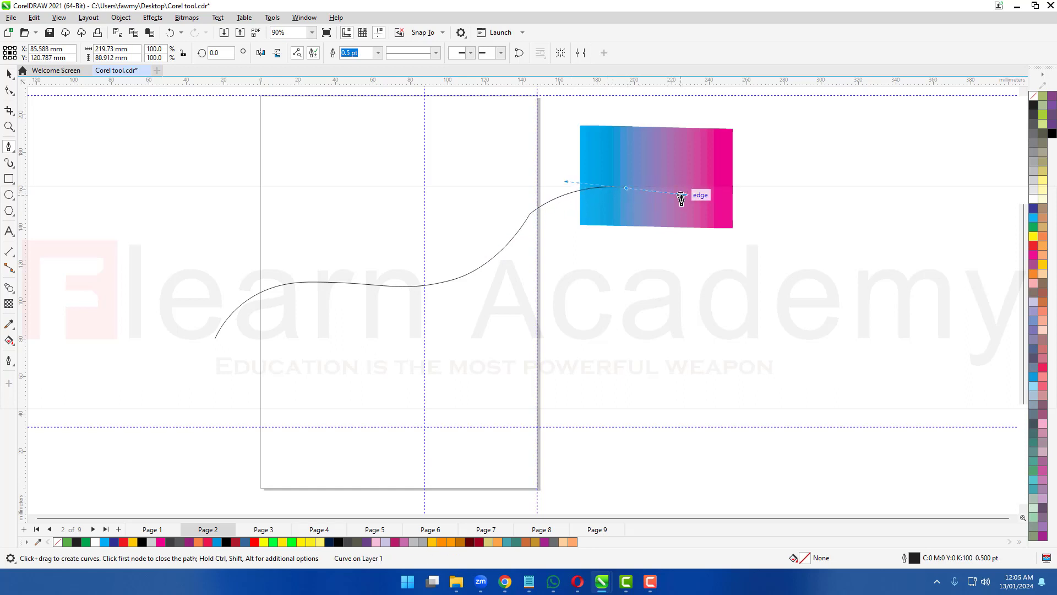
{"action": "key", "text": "ctrl+z"}
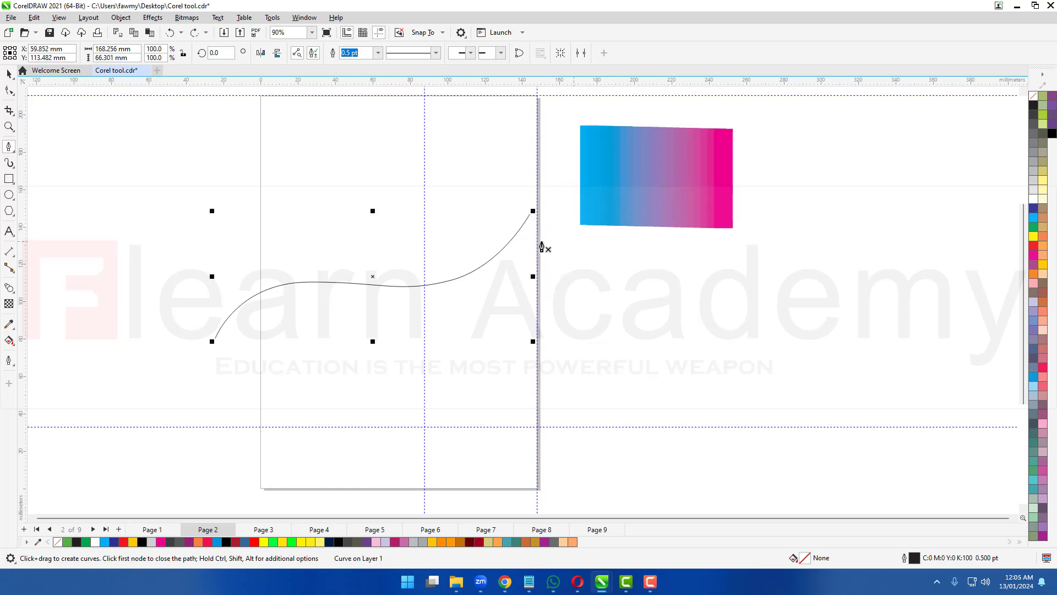
{"action": "left_click", "coordinate": [9, 77]}
Step: Move the wavy curve slightly up and to the right, and set its outline color to cyan
{"action": "scroll", "coordinate": [309, 291], "scroll_direction": "up", "scroll_amount": 3}
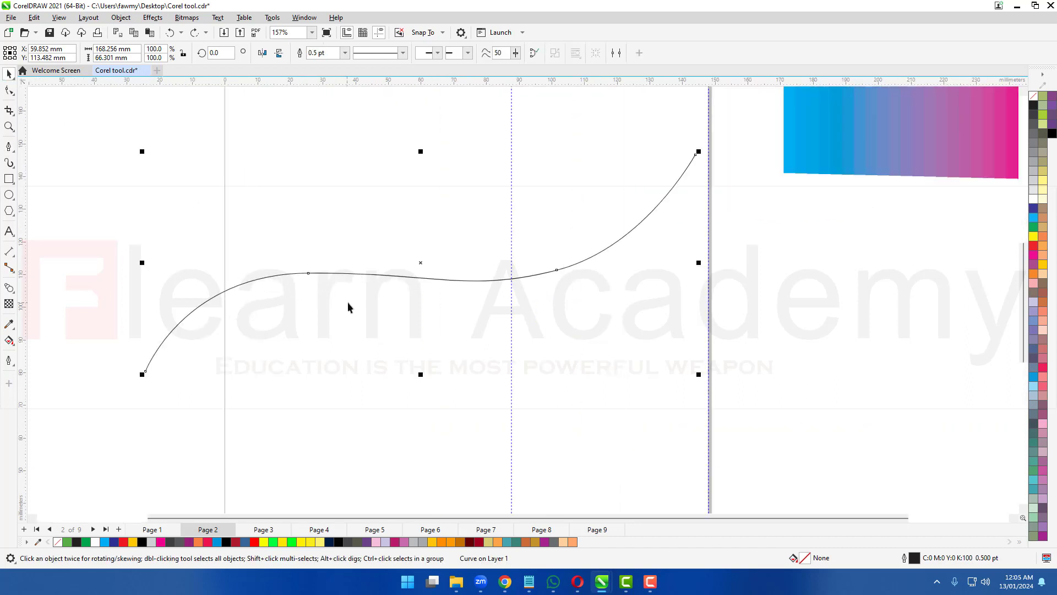
{"action": "left_click_drag", "start_coordinate": [385, 275], "coordinate": [403, 241]}
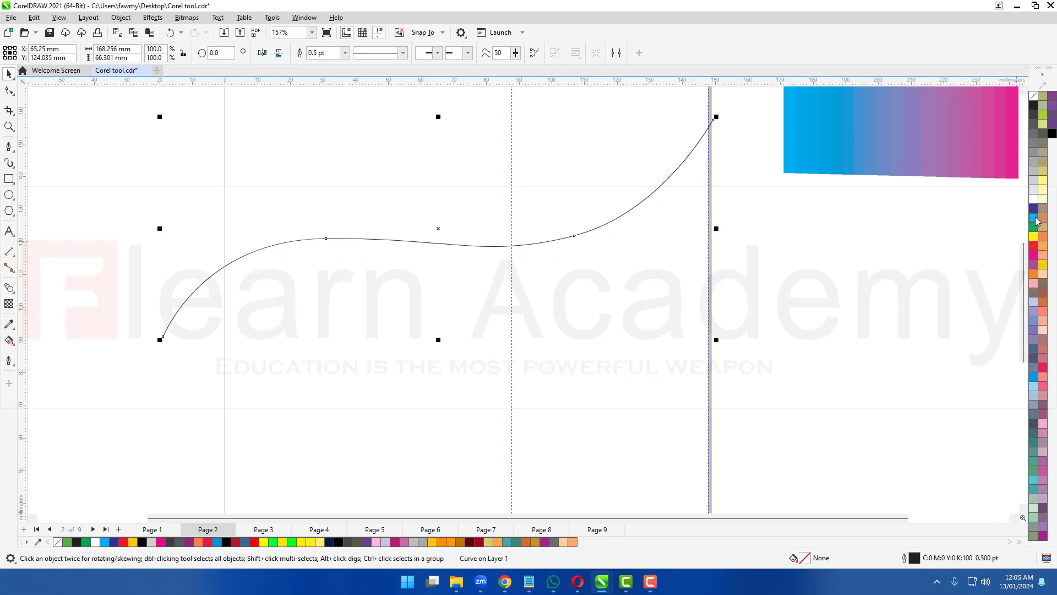
{"action": "right_click", "coordinate": [1033, 217]}
{"action": "scroll", "coordinate": [405, 197], "scroll_direction": "down", "scroll_amount": 2}
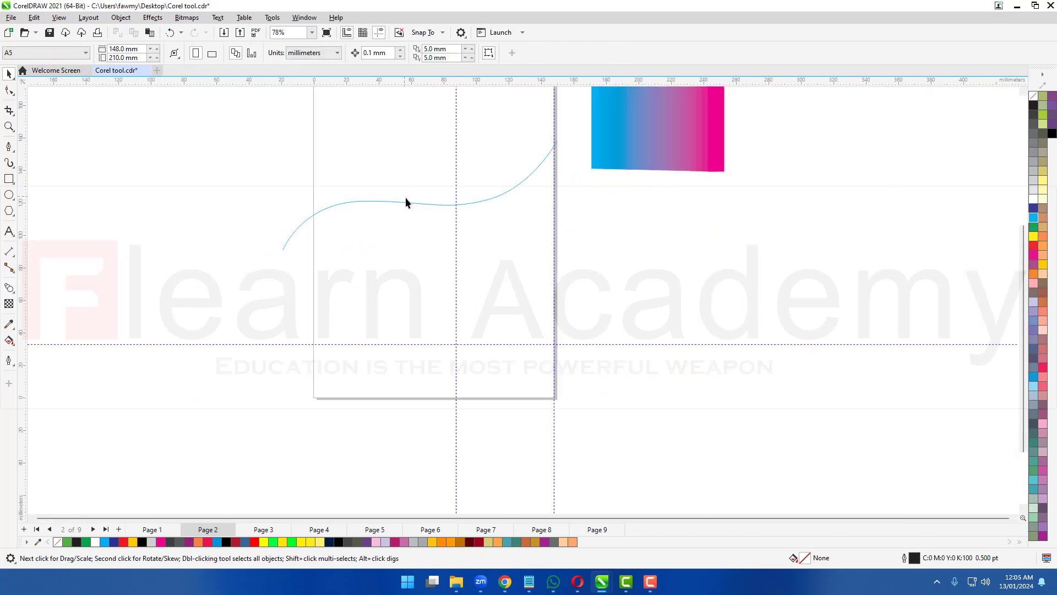
Step: Place a copy of the cyan curve near the bottom of the page, set its outline color to magenta, and deselect it
{"action": "left_click_drag", "start_coordinate": [409, 202], "coordinate": [443, 329]}
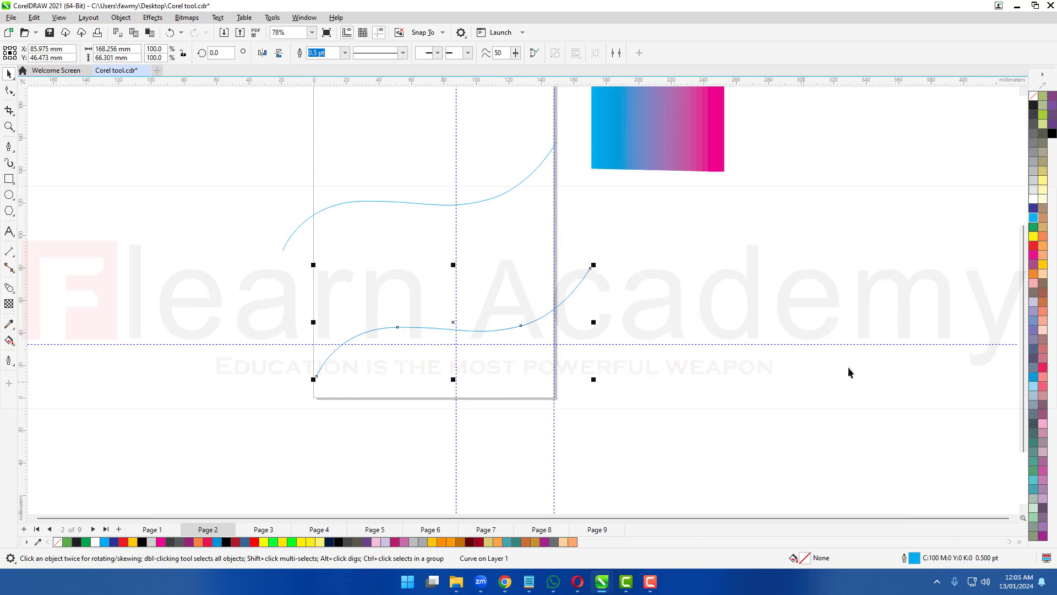
{"action": "right_click", "coordinate": [1036, 255]}
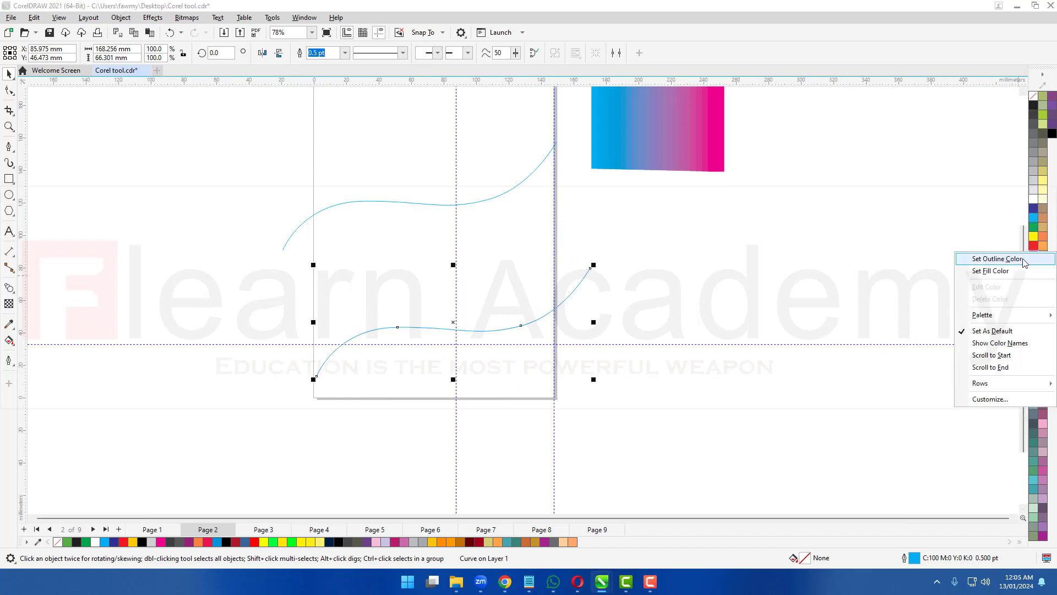
{"action": "left_click", "coordinate": [930, 259]}
{"action": "left_click", "coordinate": [715, 279]}
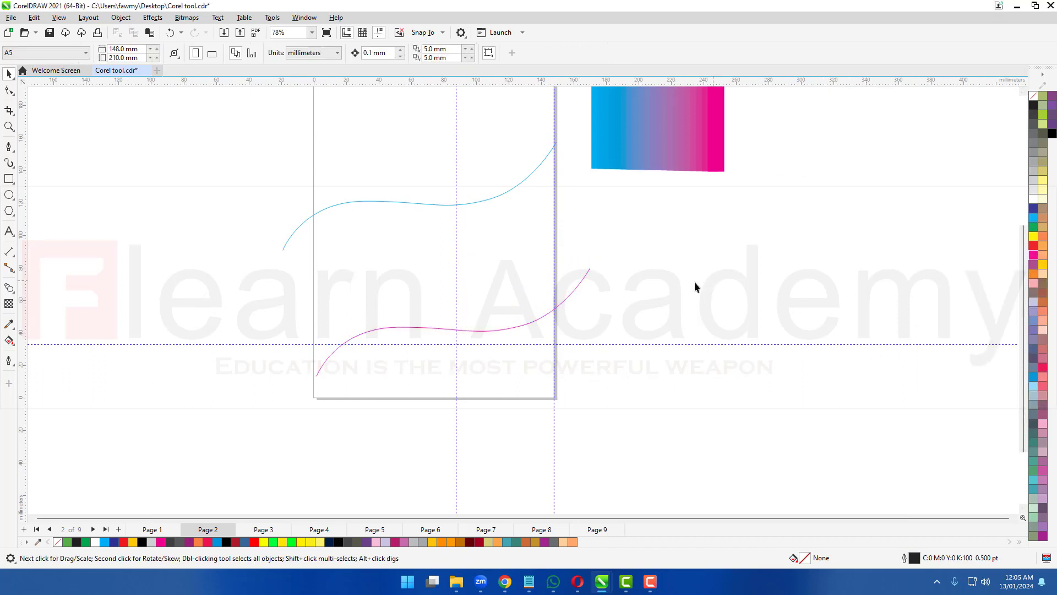
Step: Select both curves and blend the cyan curve into the magenta curve with 20 steps using the Blend tool
{"action": "scroll", "coordinate": [364, 213], "scroll_direction": "down", "scroll_amount": 1}
{"action": "left_click_drag", "start_coordinate": [563, 394], "coordinate": [573, 411]}
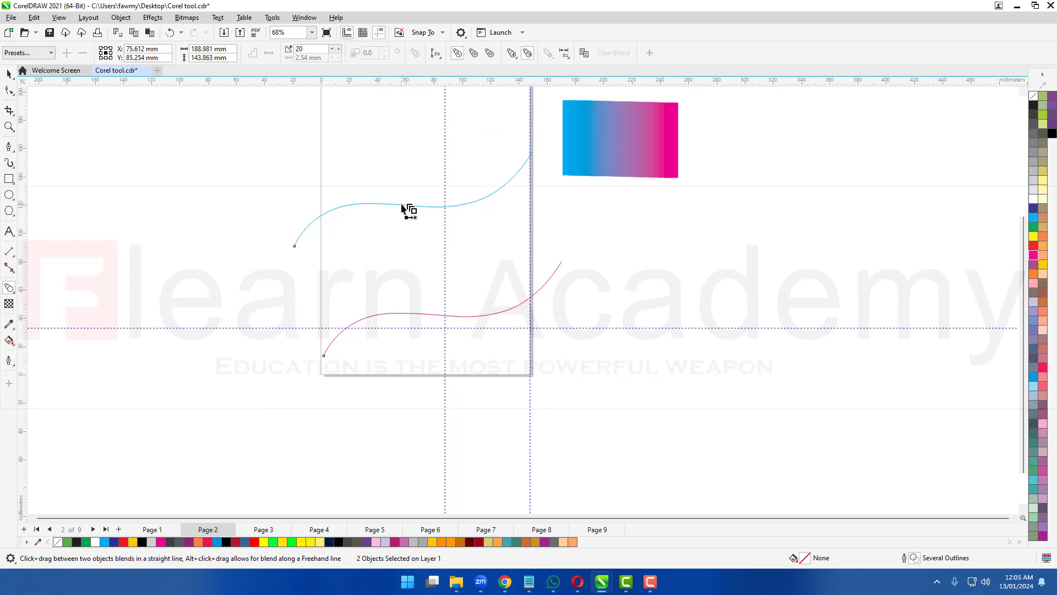
{"action": "left_click_drag", "start_coordinate": [403, 207], "coordinate": [449, 320]}
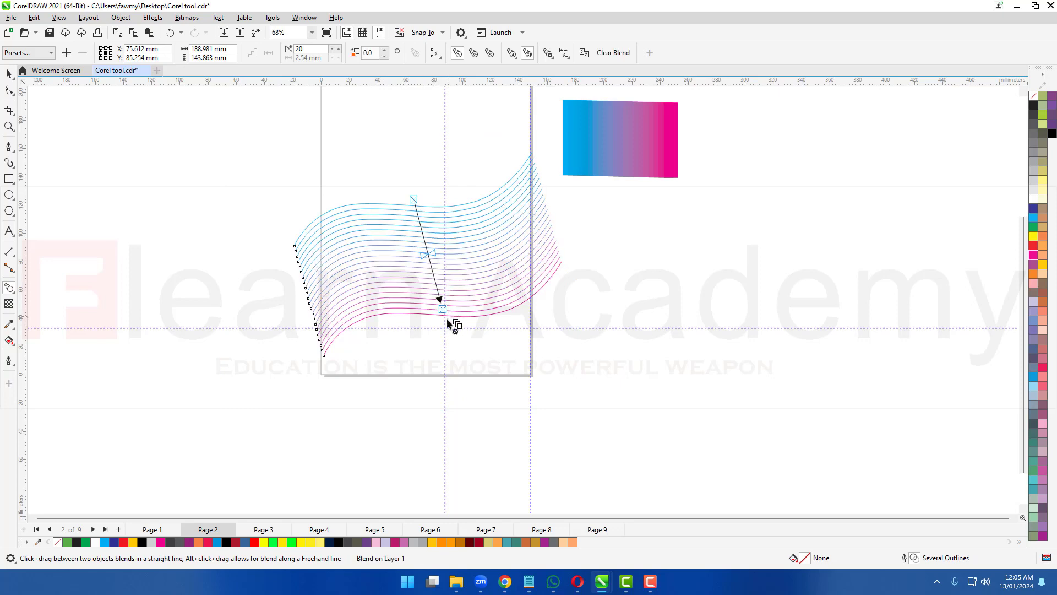
Step: Increase the number of steps in the curve blend to 59, and deselect the blend
{"action": "scroll", "coordinate": [420, 257], "scroll_direction": "up", "scroll_amount": 3}
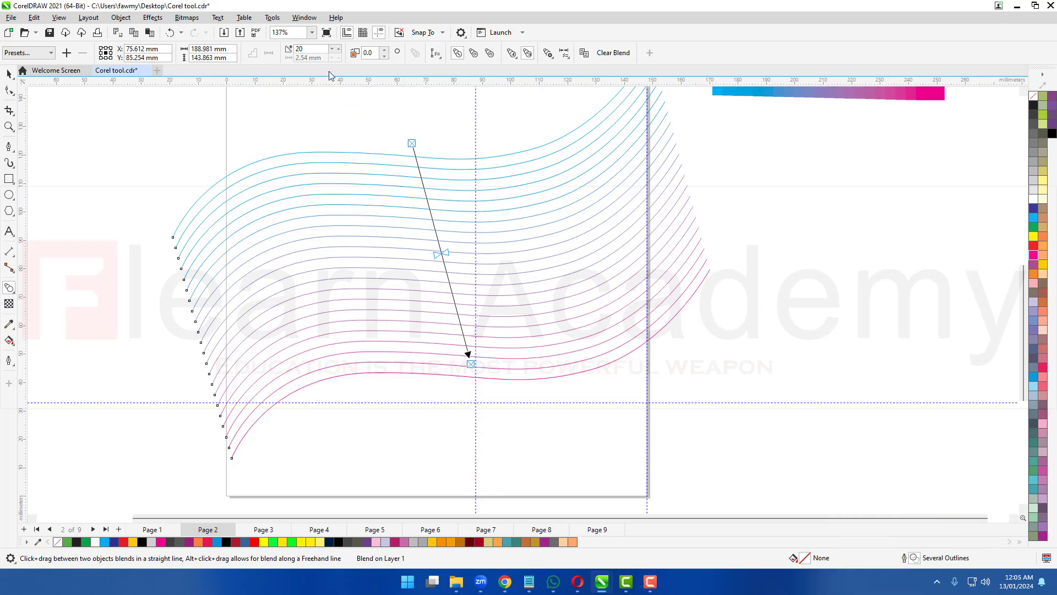
{"action": "scroll", "coordinate": [340, 52], "scroll_direction": "up", "scroll_amount": 10}
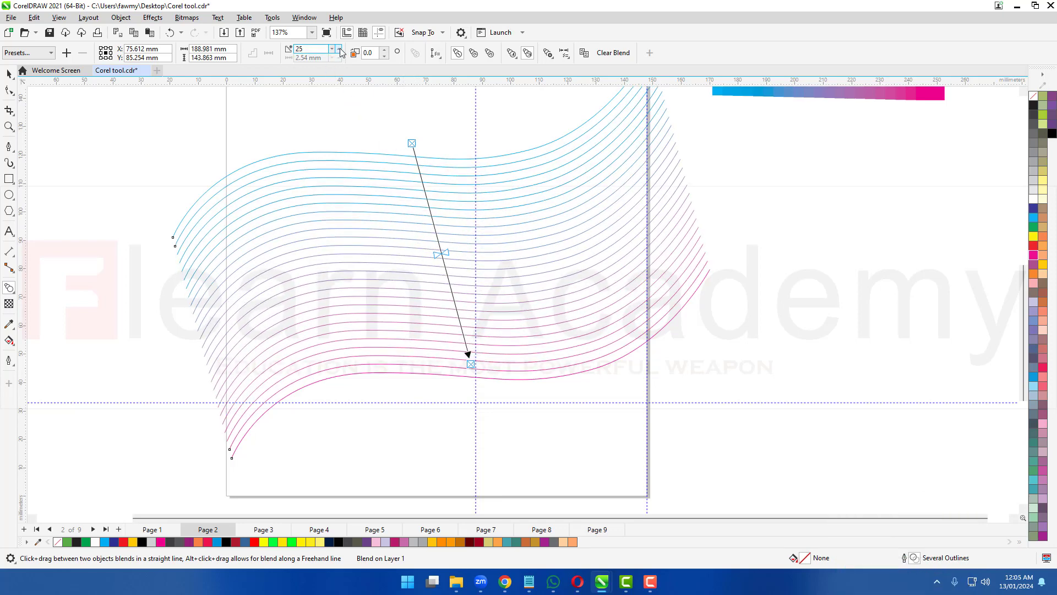
{"action": "scroll", "coordinate": [339, 52], "scroll_direction": "up", "scroll_amount": 9}
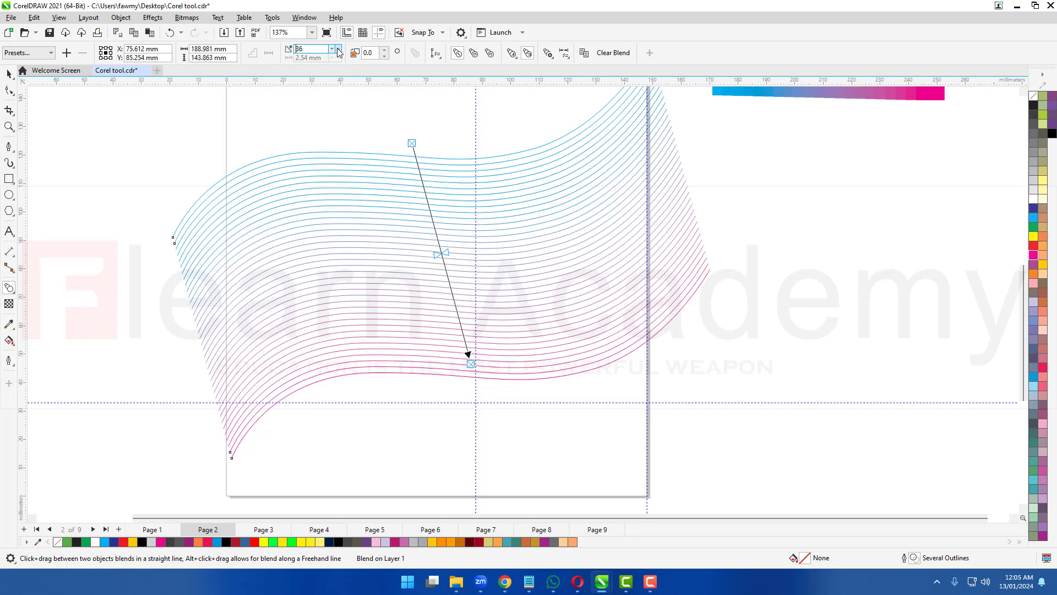
{"action": "scroll", "coordinate": [339, 53], "scroll_direction": "up", "scroll_amount": 7}
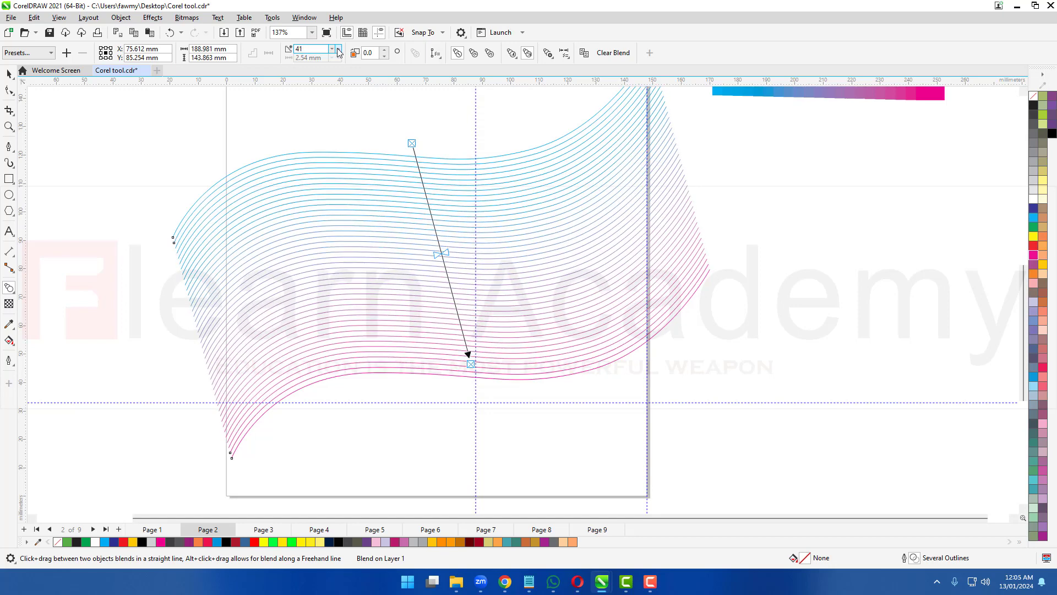
{"action": "scroll", "coordinate": [339, 52], "scroll_direction": "up", "scroll_amount": 3}
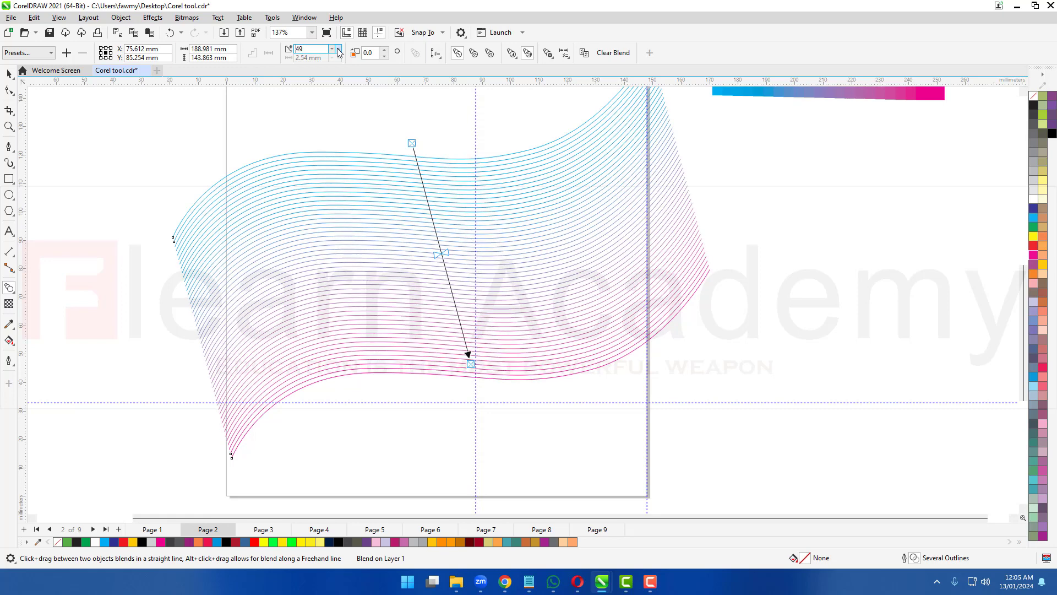
{"action": "scroll", "coordinate": [340, 53], "scroll_direction": "up", "scroll_amount": 3}
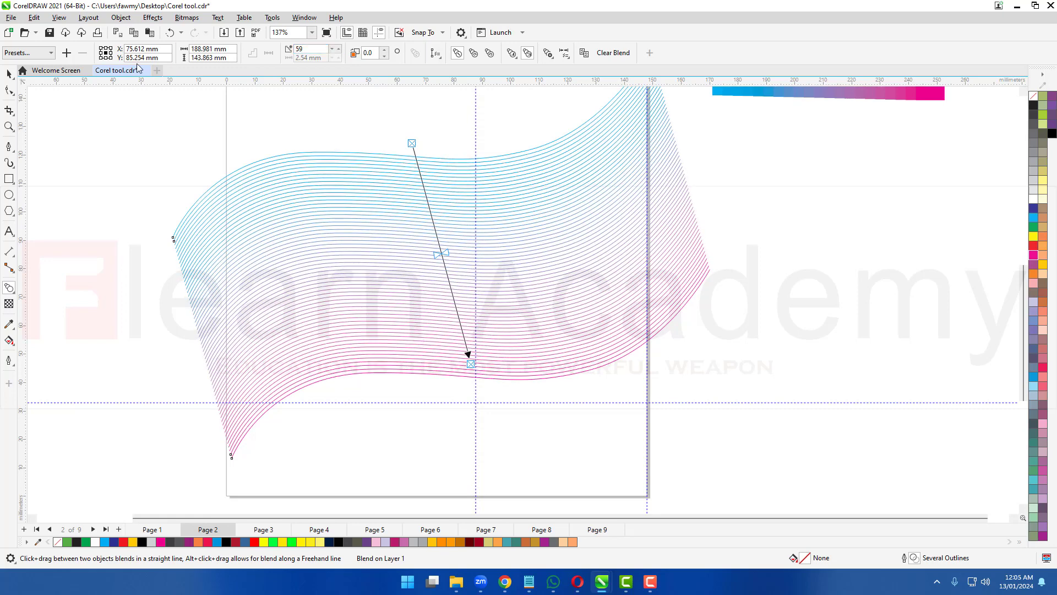
{"action": "left_click", "coordinate": [10, 74]}
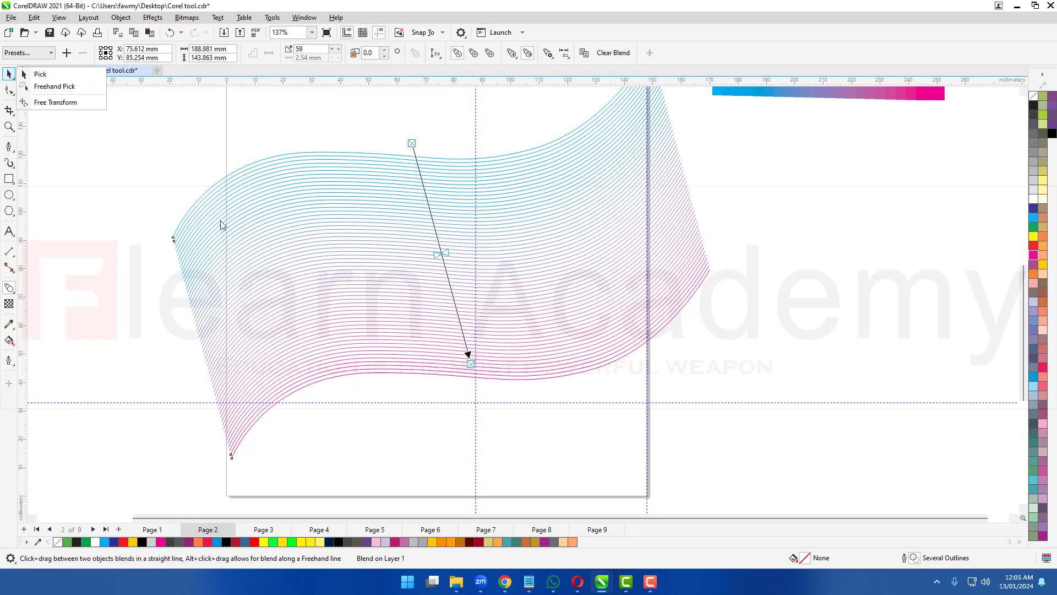
{"action": "scroll", "coordinate": [221, 224], "scroll_direction": "down", "scroll_amount": 3}
{"action": "left_click", "coordinate": [460, 346]}
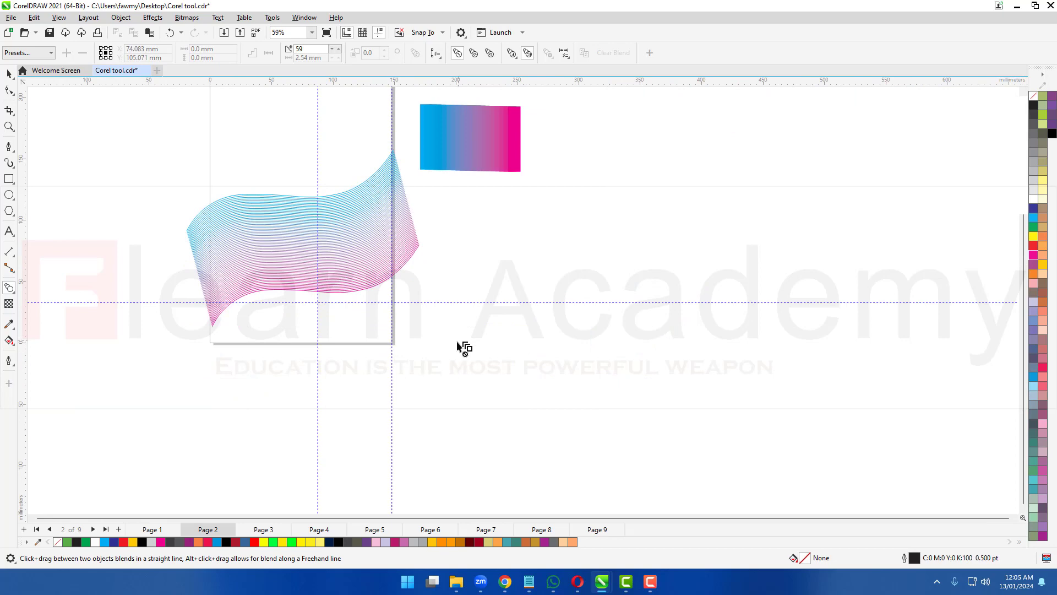
Step: Move the cyan-magenta rectangle blend further to the right, away from the page
{"action": "left_click", "coordinate": [9, 74]}
{"action": "left_click", "coordinate": [441, 161]}
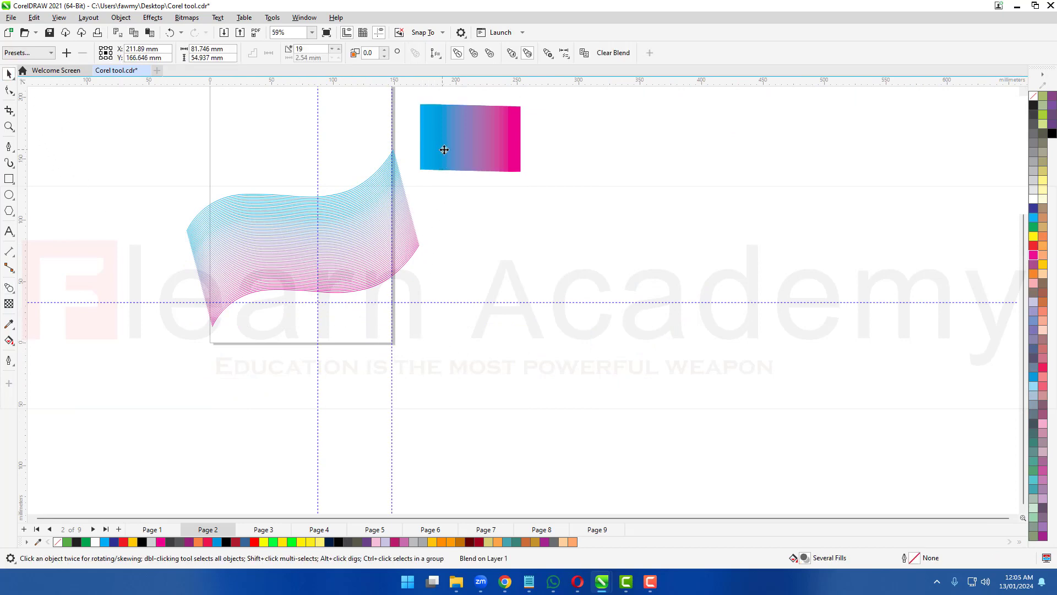
{"action": "left_click_drag", "start_coordinate": [441, 151], "coordinate": [564, 165]}
Step: Enlarge the curve blend proportionally to about 388 by 295 mm and reposition it across the page
{"action": "left_click_drag", "start_coordinate": [332, 237], "coordinate": [370, 228]}
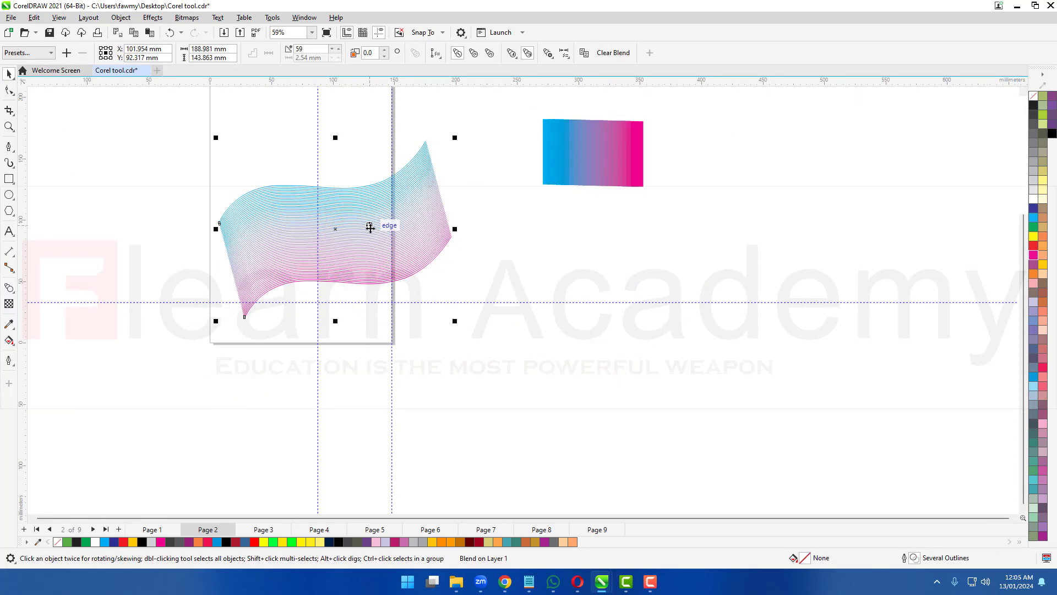
{"action": "left_click_drag", "start_coordinate": [455, 322], "coordinate": [701, 508]}
{"action": "left_click_drag", "start_coordinate": [608, 386], "coordinate": [481, 340]}
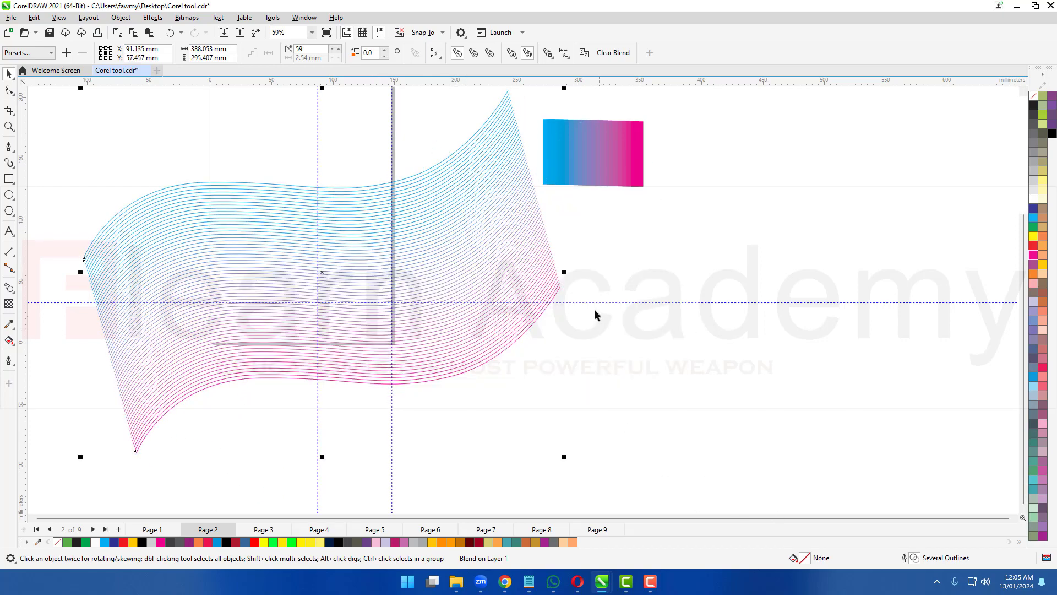
Step: Narrow the curve blend to about 241 mm wide and move it up and to the right to cover the page
{"action": "scroll", "coordinate": [487, 309], "scroll_direction": "down", "scroll_amount": 1}
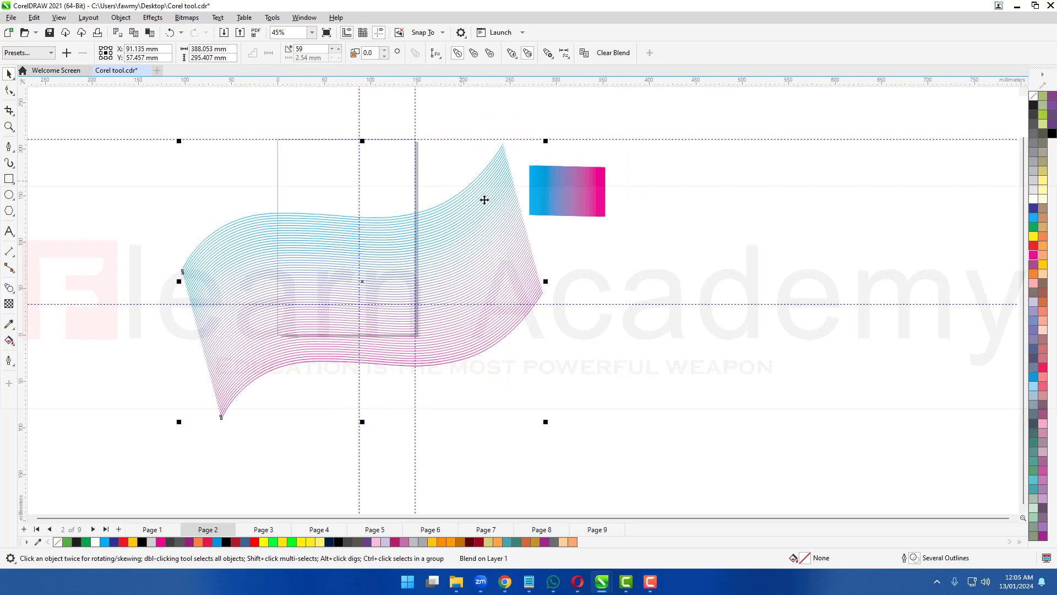
{"action": "left_click_drag", "start_coordinate": [545, 285], "coordinate": [408, 295]}
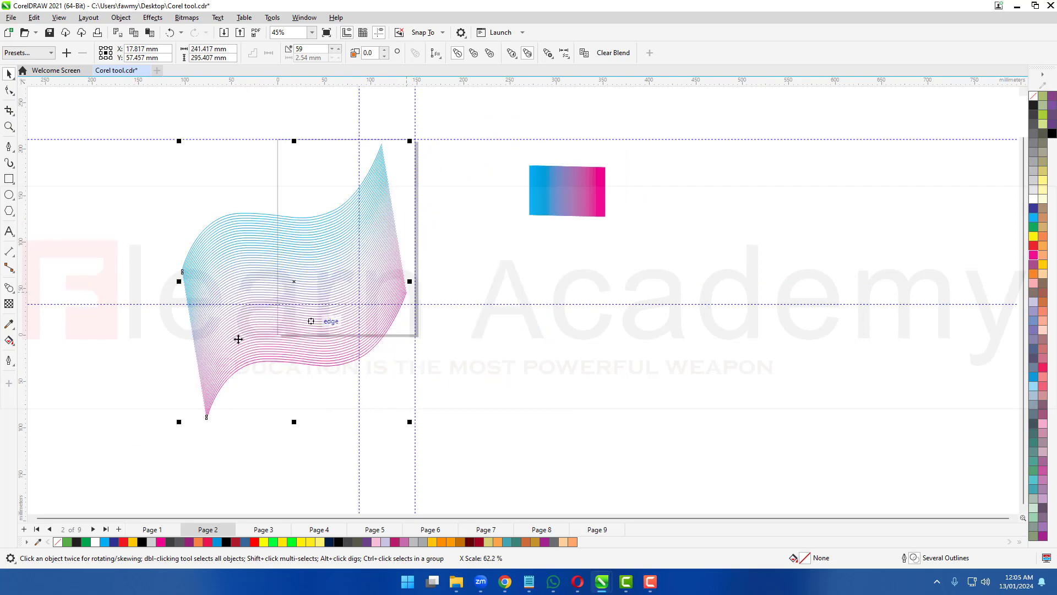
{"action": "left_click_drag", "start_coordinate": [196, 337], "coordinate": [251, 300]}
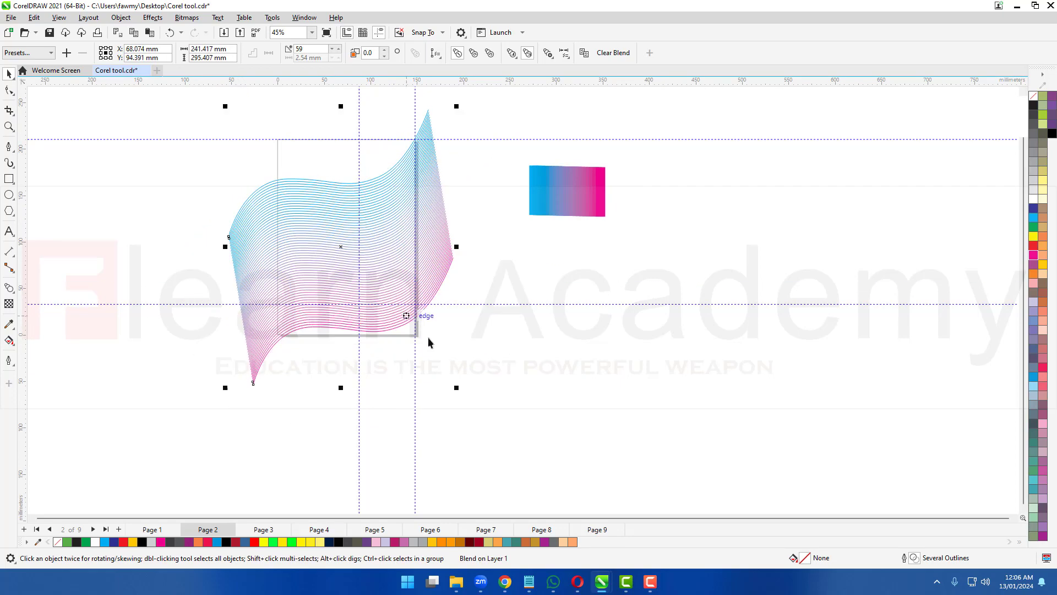
Step: Resize the curve blend to about 214 by 415 mm and reposition it so its lines cover the whole page
{"action": "left_click_drag", "start_coordinate": [458, 390], "coordinate": [515, 457]}
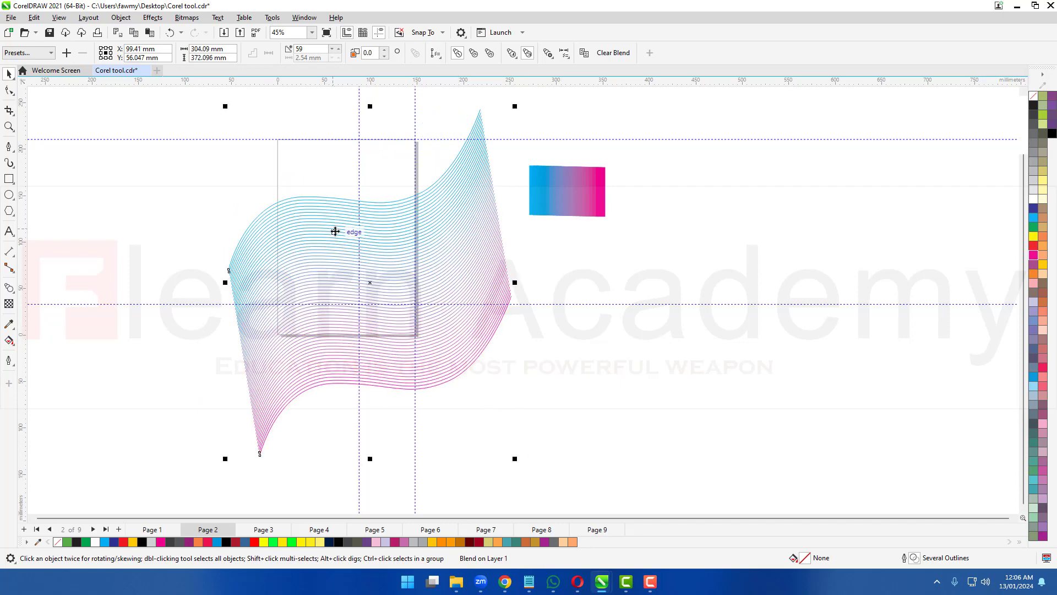
{"action": "left_click_drag", "start_coordinate": [343, 230], "coordinate": [315, 172]}
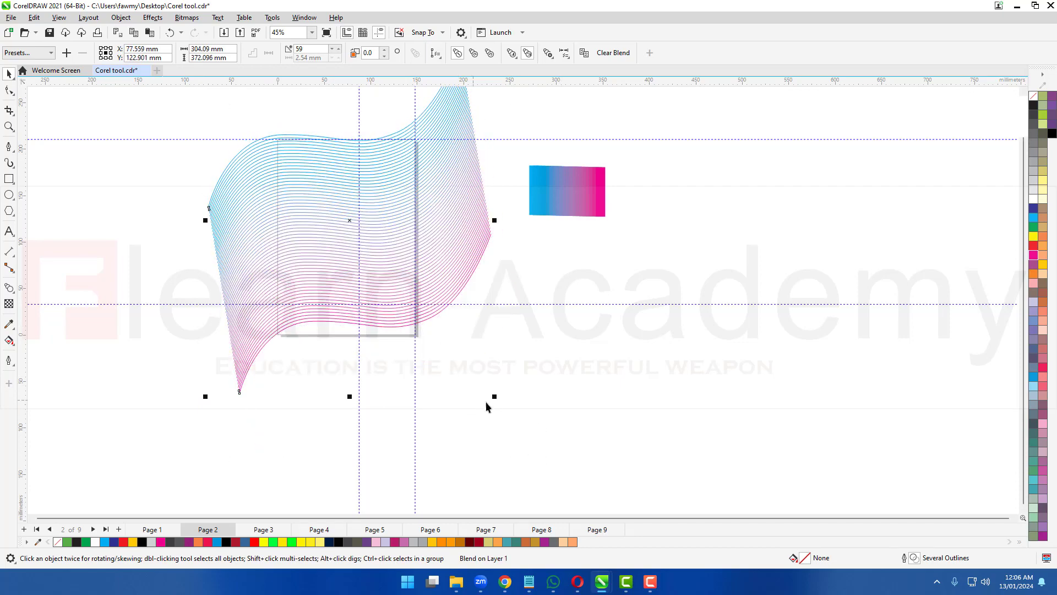
{"action": "left_click_drag", "start_coordinate": [497, 219], "coordinate": [449, 220]}
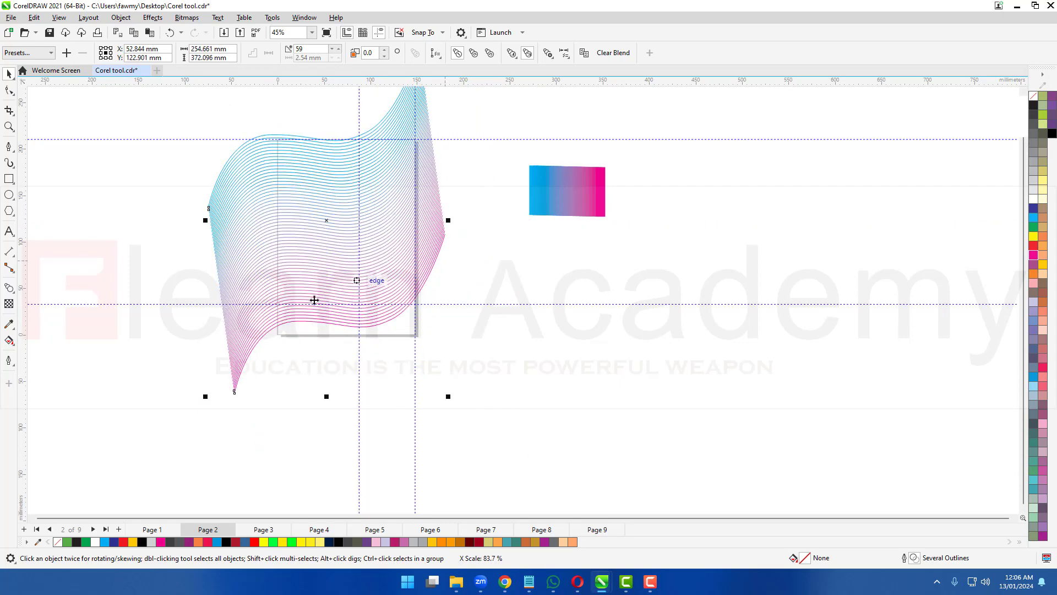
{"action": "left_click_drag", "start_coordinate": [206, 396], "coordinate": [271, 369]}
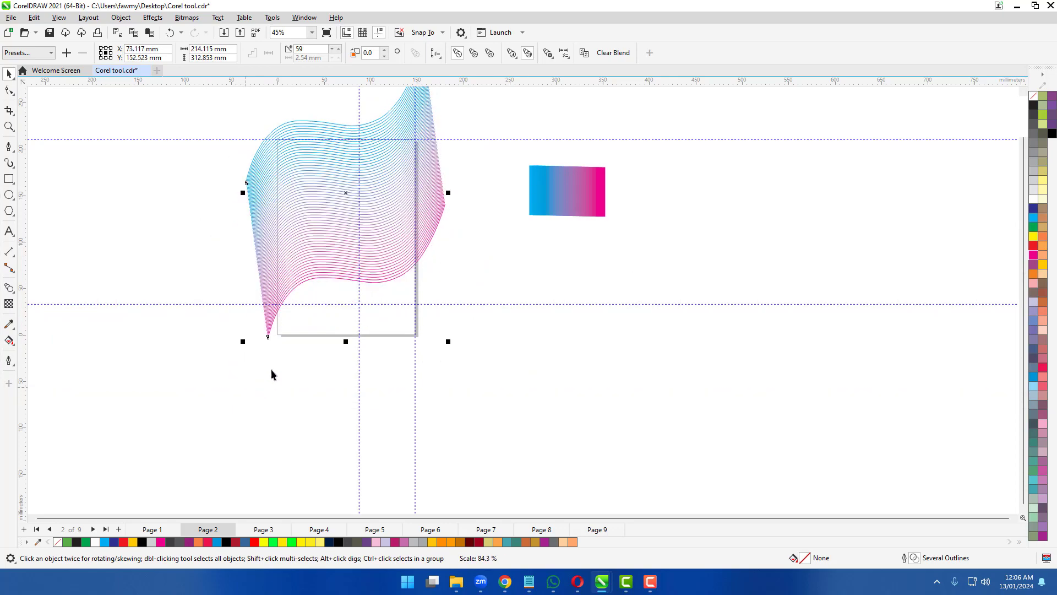
{"action": "left_click_drag", "start_coordinate": [345, 342], "coordinate": [391, 436]}
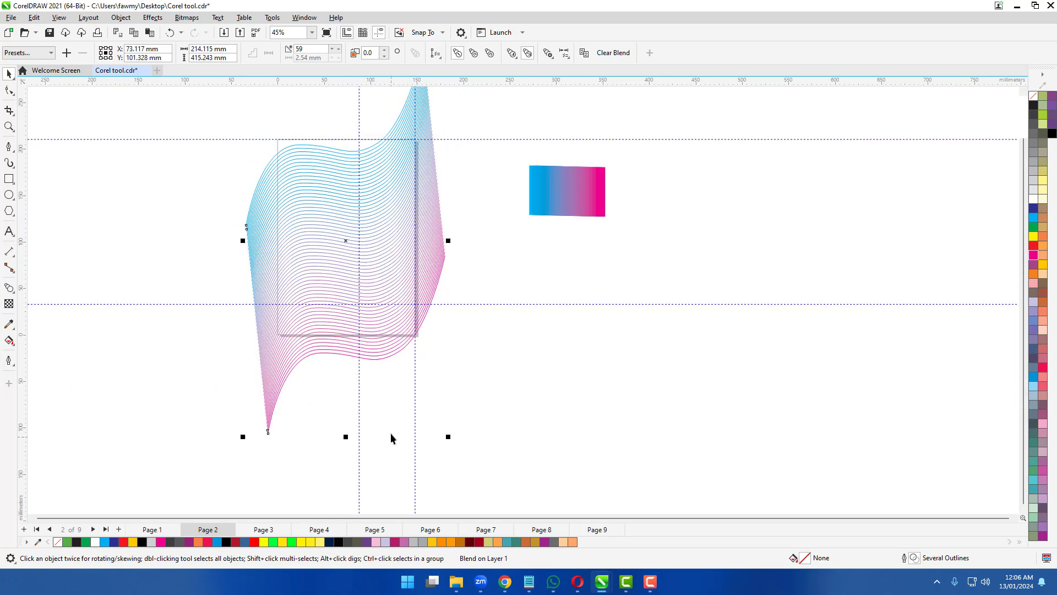
{"action": "left_click_drag", "start_coordinate": [359, 293], "coordinate": [358, 286]}
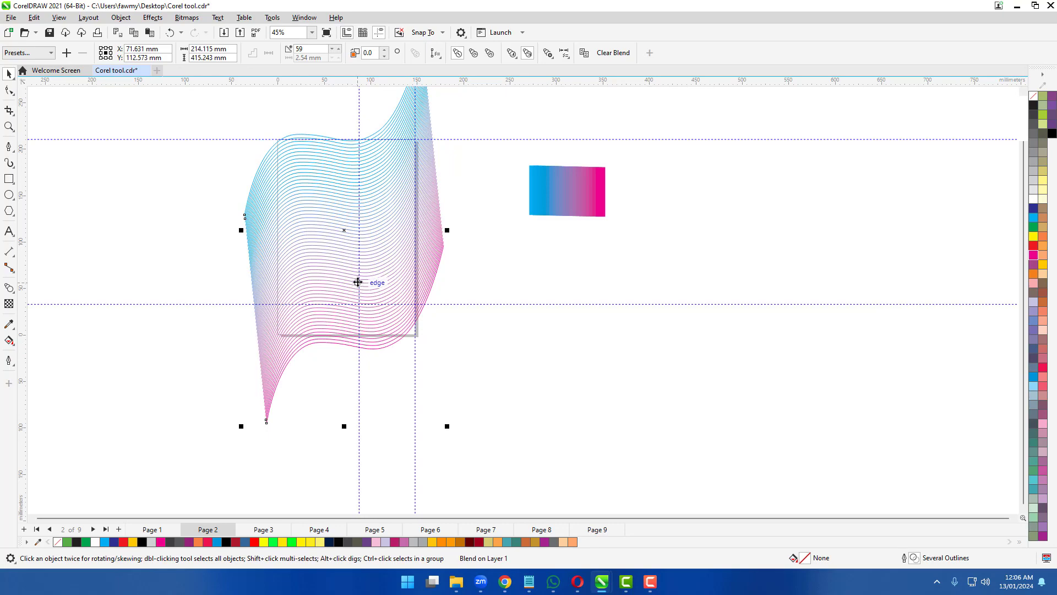
Step: Draw a rectangle of about 149 by 211 mm over the page area on top of the curve blend
{"action": "scroll", "coordinate": [358, 282], "scroll_direction": "up", "scroll_amount": 2}
{"action": "scroll", "coordinate": [358, 281], "scroll_direction": "down", "scroll_amount": 3}
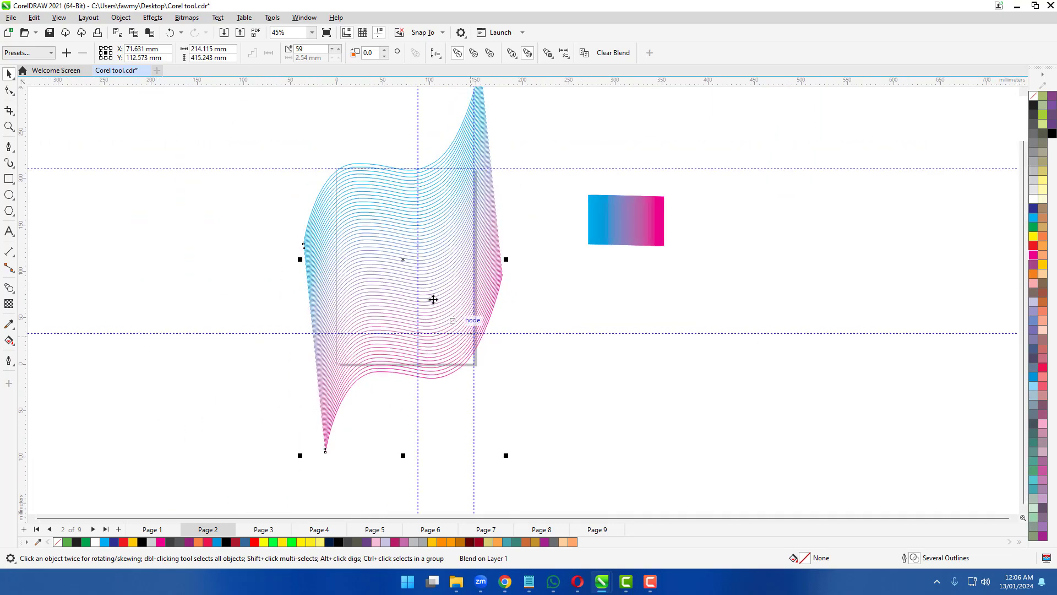
{"action": "scroll", "coordinate": [431, 299], "scroll_direction": "up", "scroll_amount": 1}
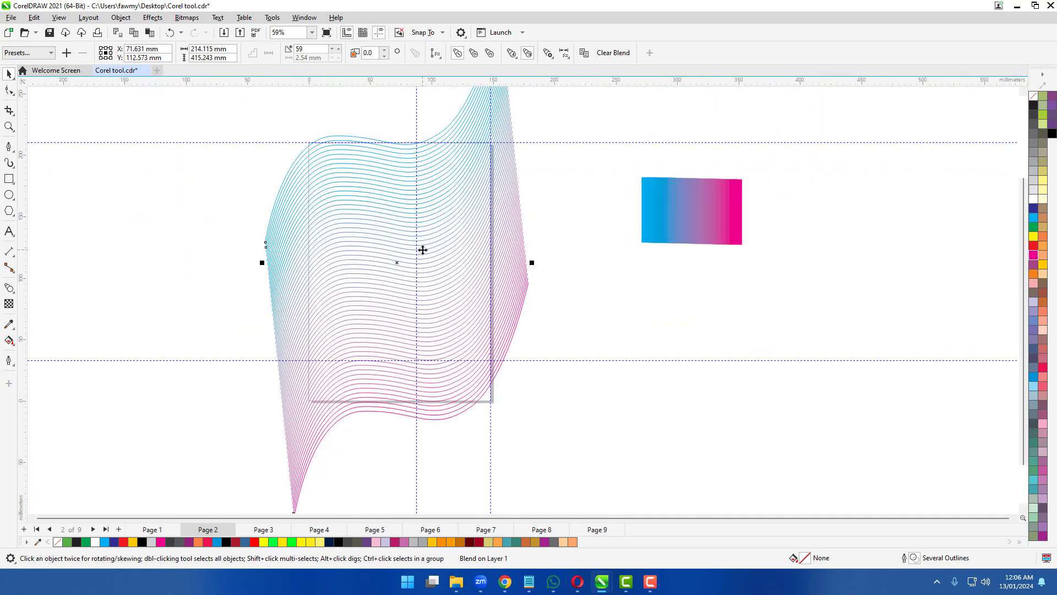
{"action": "left_click", "coordinate": [9, 178]}
{"action": "scroll", "coordinate": [322, 153], "scroll_direction": "up", "scroll_amount": 1}
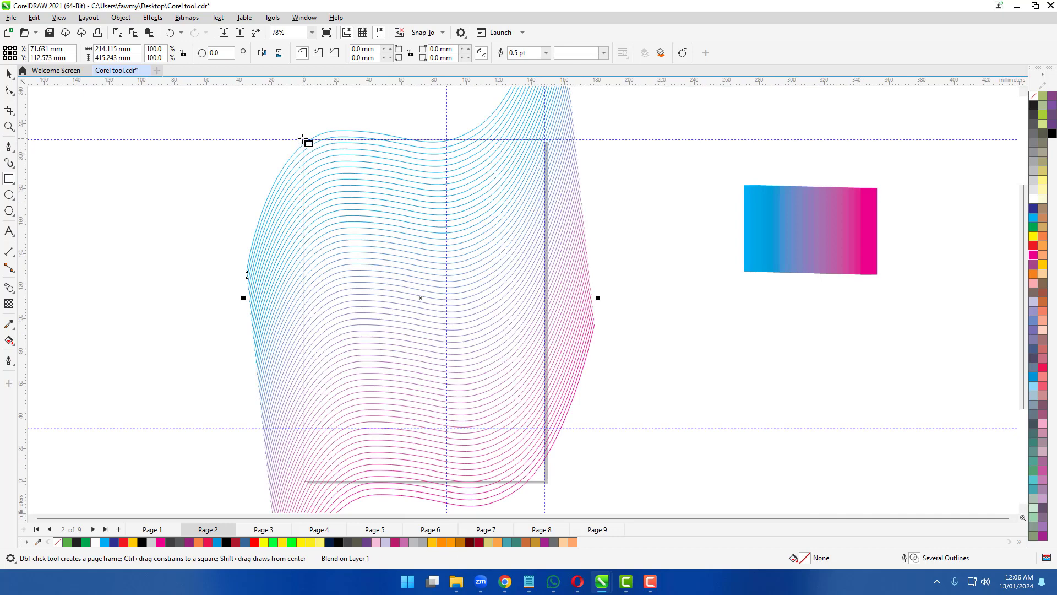
{"action": "left_click_drag", "start_coordinate": [303, 139], "coordinate": [545, 481]}
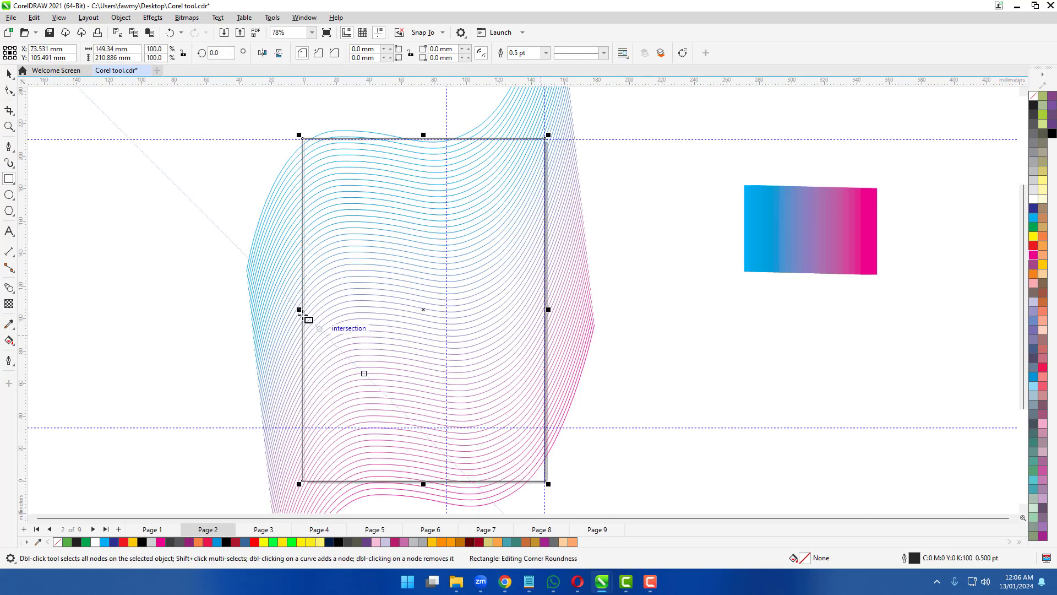
Step: Align the rectangle's left and top edges with the page, making it about 148.2 by 210 mm
{"action": "left_click_drag", "start_coordinate": [303, 310], "coordinate": [327, 314]}
{"action": "scroll", "coordinate": [303, 309], "scroll_direction": "up", "scroll_amount": 8}
{"action": "scroll", "coordinate": [327, 343], "scroll_direction": "down", "scroll_amount": 4}
{"action": "scroll", "coordinate": [331, 379], "scroll_direction": "down", "scroll_amount": 4}
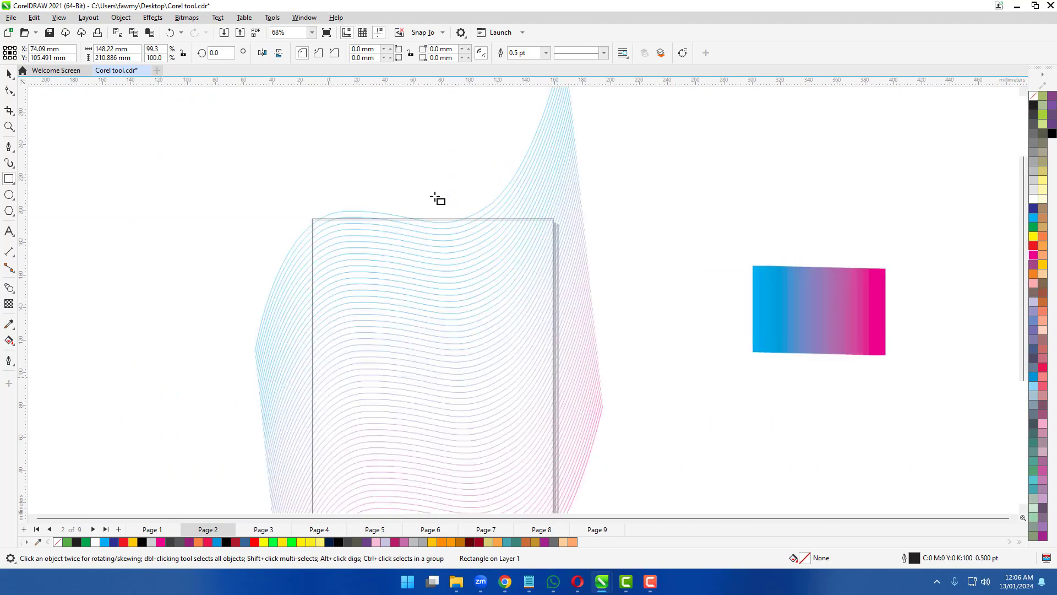
{"action": "scroll", "coordinate": [433, 223], "scroll_direction": "up", "scroll_amount": 6}
{"action": "left_click_drag", "start_coordinate": [416, 192], "coordinate": [420, 208]}
{"action": "scroll", "coordinate": [401, 181], "scroll_direction": "down", "scroll_amount": 9}
{"action": "scroll", "coordinate": [523, 182], "scroll_direction": "down", "scroll_amount": 3}
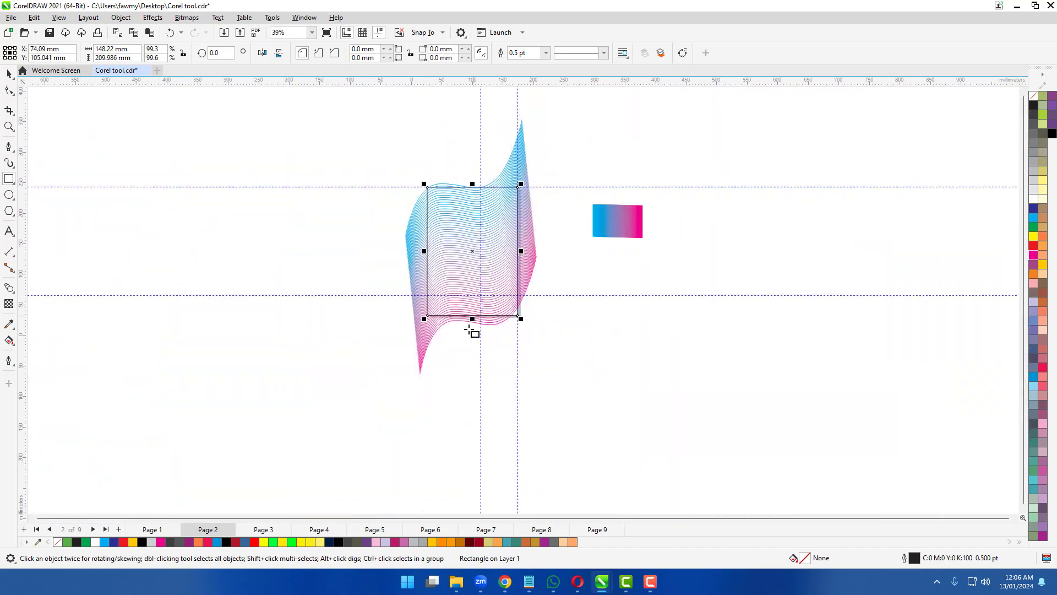
{"action": "scroll", "coordinate": [504, 298], "scroll_direction": "up", "scroll_amount": 4}
{"action": "scroll", "coordinate": [509, 299], "scroll_direction": "down", "scroll_amount": 3}
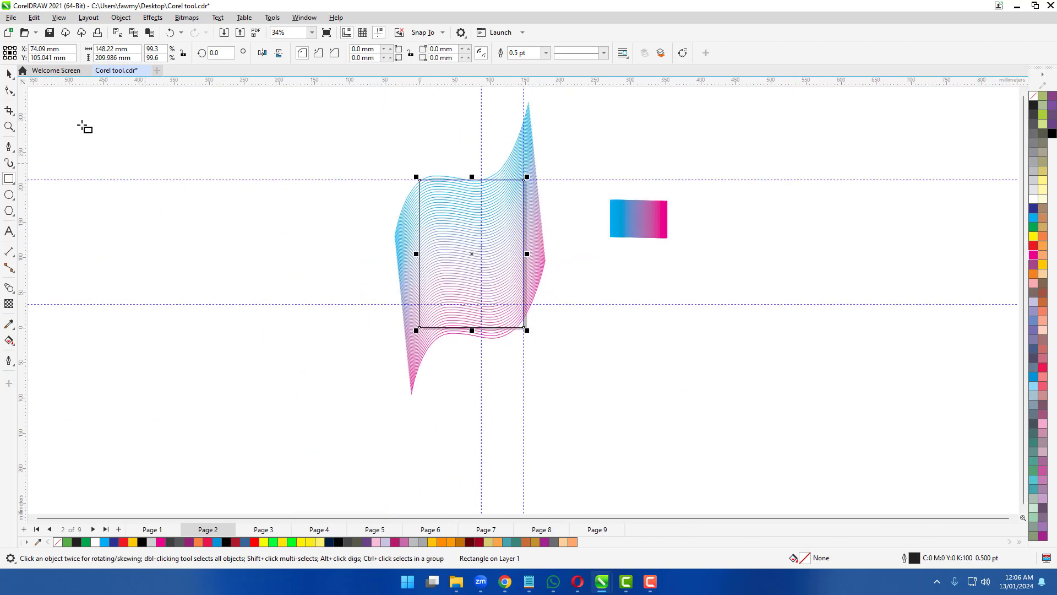
Step: Select the curve blend together with the page-size rectangle and group them
{"action": "left_click", "coordinate": [107, 154]}
{"action": "scroll", "coordinate": [338, 194], "scroll_direction": "down", "scroll_amount": 2}
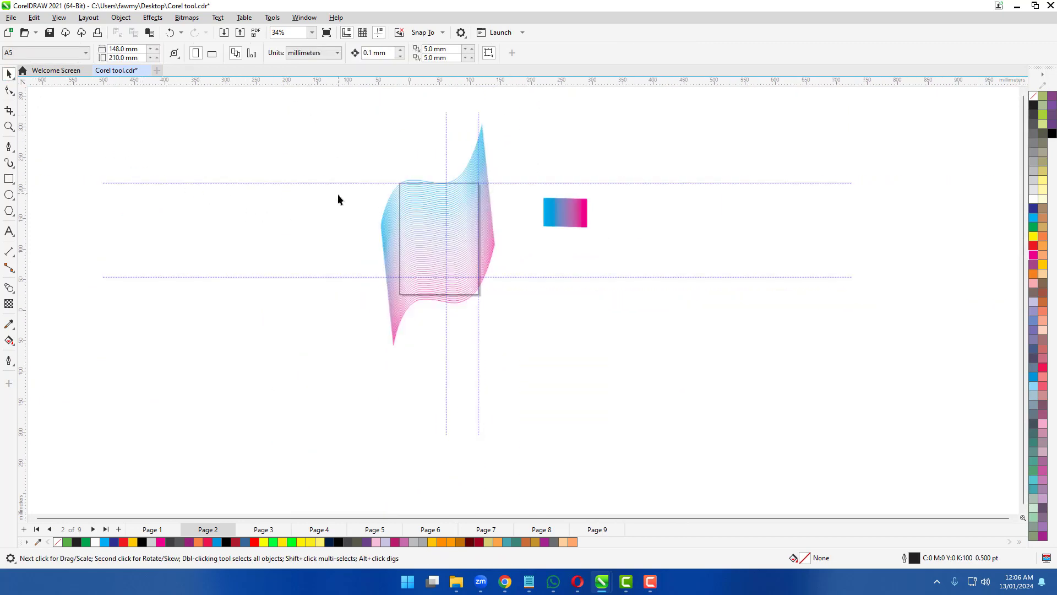
{"action": "left_click_drag", "start_coordinate": [469, 312], "coordinate": [466, 312]}
{"action": "scroll", "coordinate": [447, 227], "scroll_direction": "up", "scroll_amount": 3}
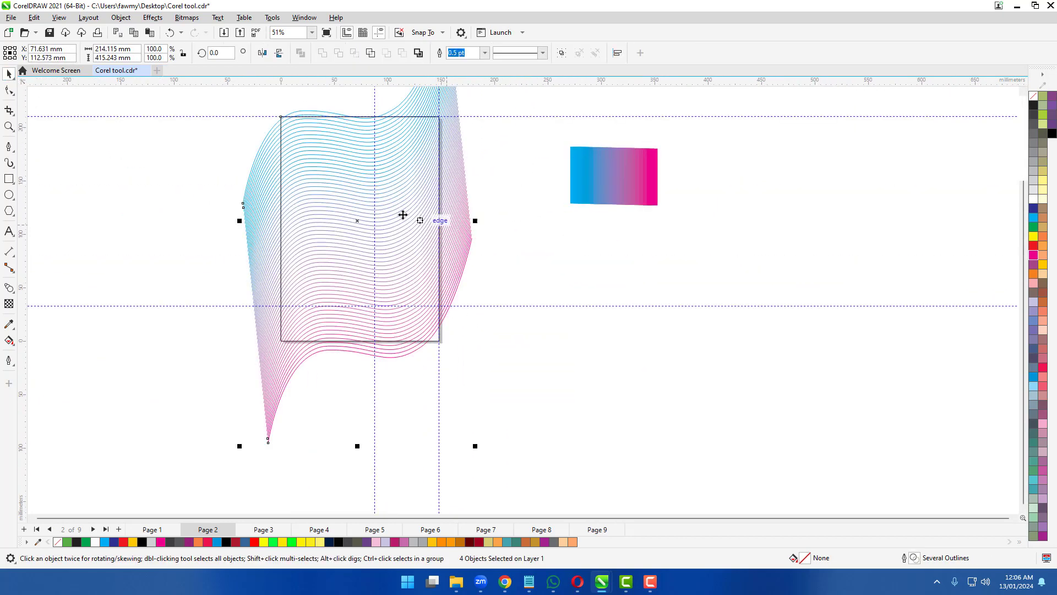
{"action": "right_click", "coordinate": [402, 215]}
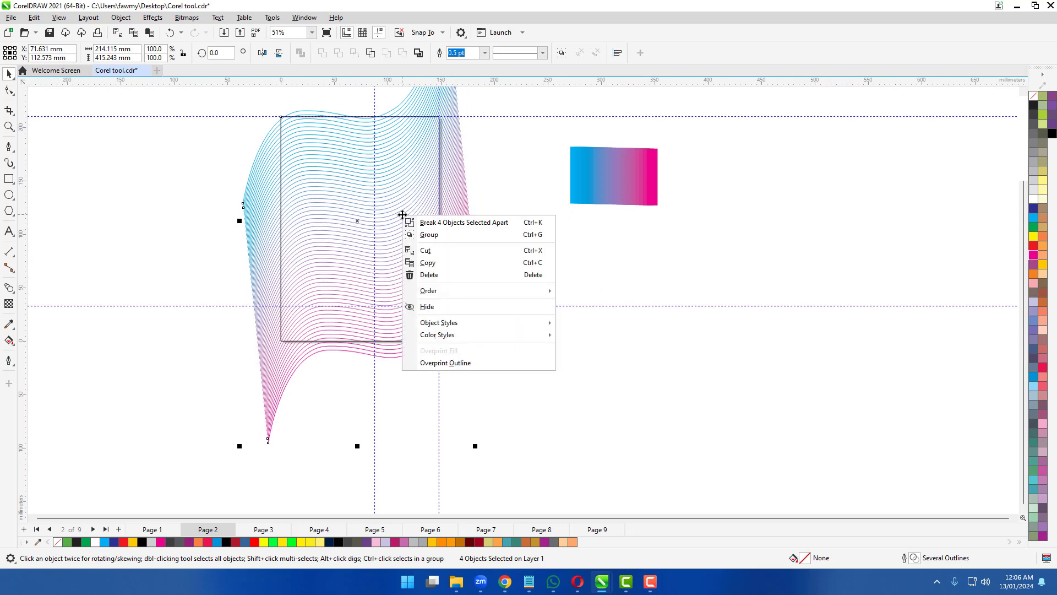
{"action": "left_click", "coordinate": [429, 235]}
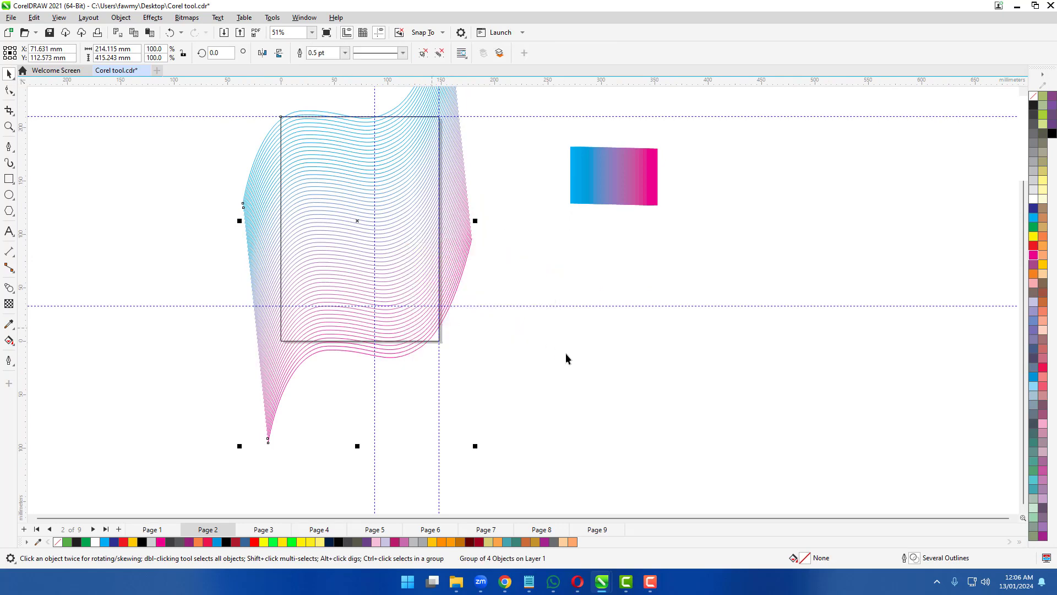
Step: Crop the grouped blend to the page-size rectangle, about 148 by 210 mm, and deselect it
{"action": "left_click", "coordinate": [8, 111]}
{"action": "scroll", "coordinate": [284, 118], "scroll_direction": "up", "scroll_amount": 2}
{"action": "left_click_drag", "start_coordinate": [280, 113], "coordinate": [597, 451]}
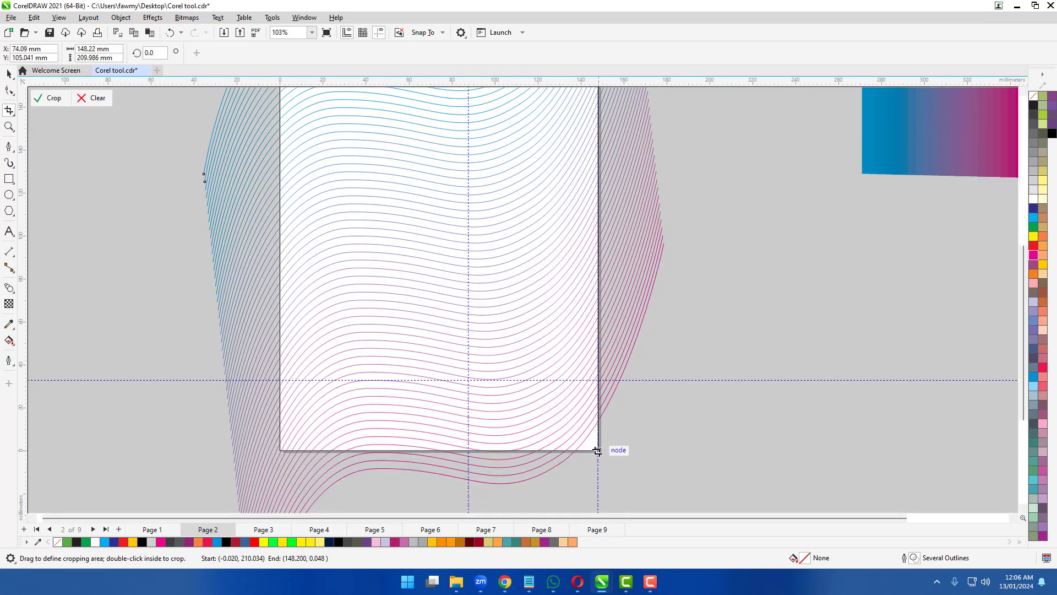
{"action": "double_click", "coordinate": [513, 284]}
{"action": "scroll", "coordinate": [405, 361], "scroll_direction": "down", "scroll_amount": 2}
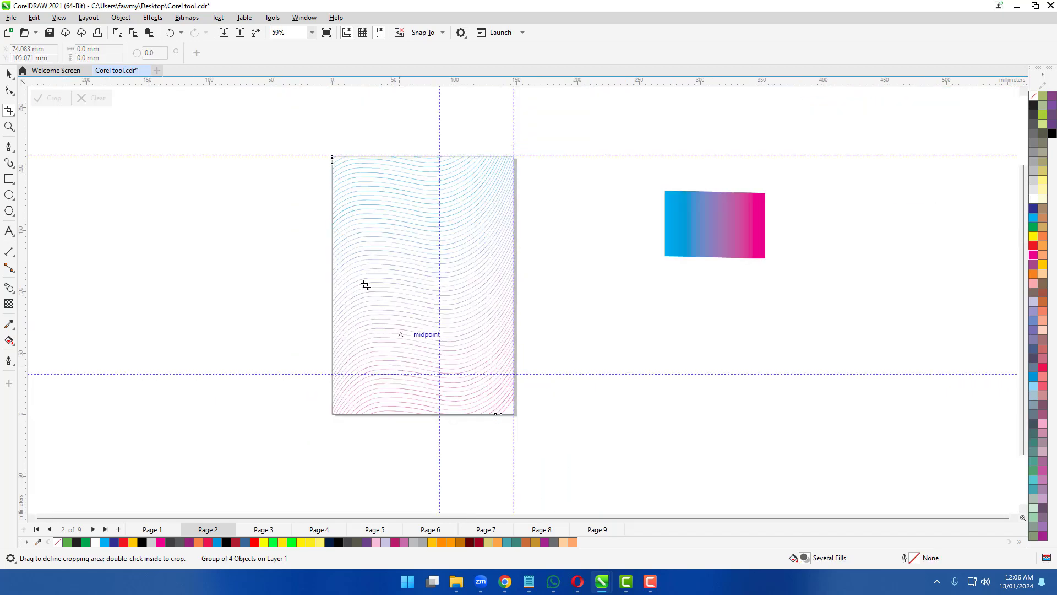
{"action": "left_click", "coordinate": [10, 74]}
{"action": "left_click", "coordinate": [239, 236]}
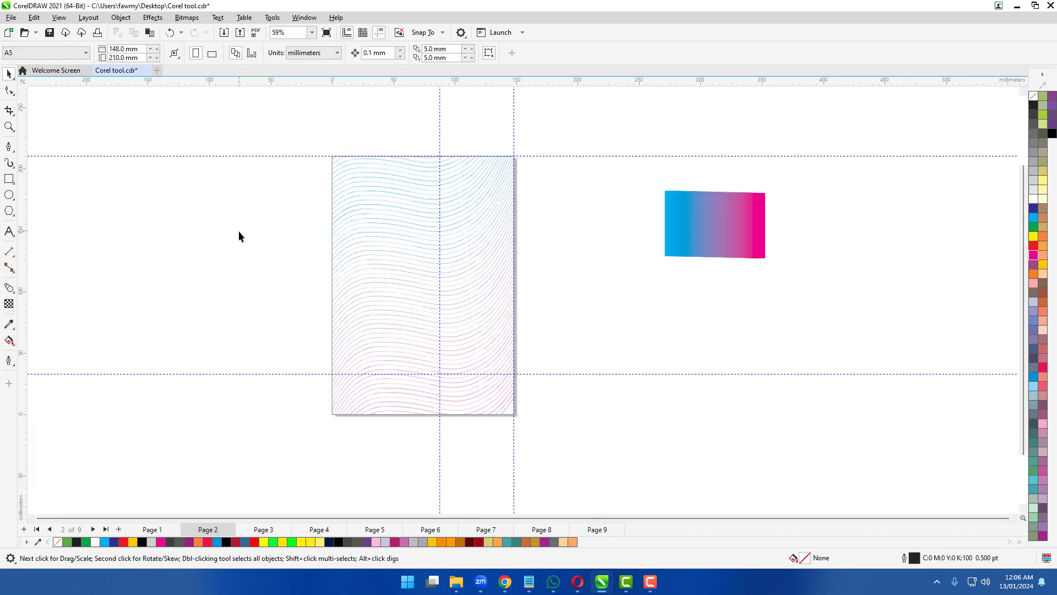
Step: Draw a new rectangle over the cropped artwork and adjust its left edge to the page, about 148.2 by 210 mm
{"action": "left_click", "coordinate": [12, 182]}
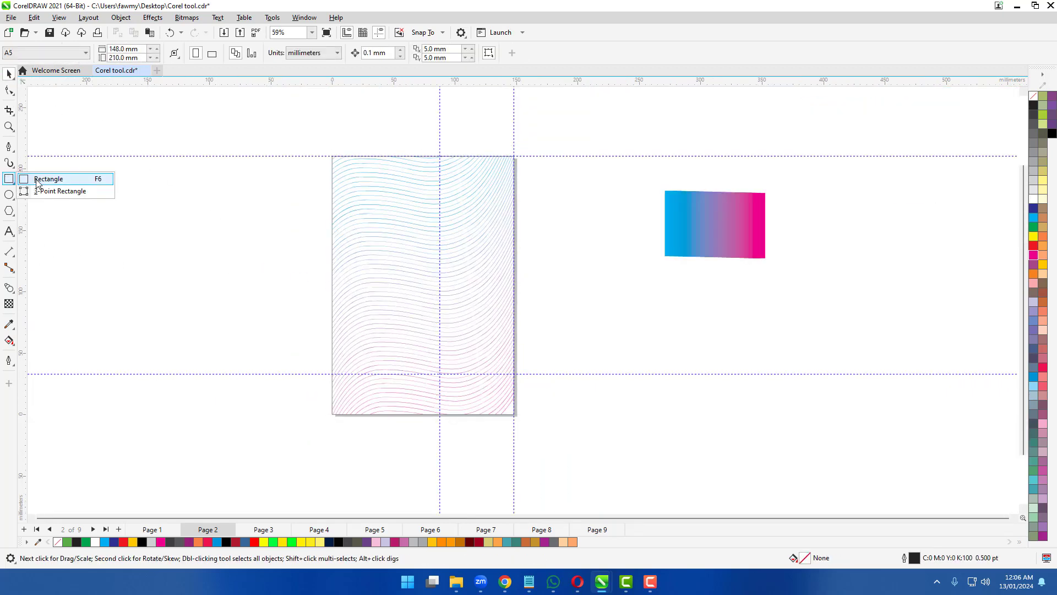
{"action": "left_click", "coordinate": [36, 181]}
{"action": "left_click_drag", "start_coordinate": [329, 156], "coordinate": [515, 414]}
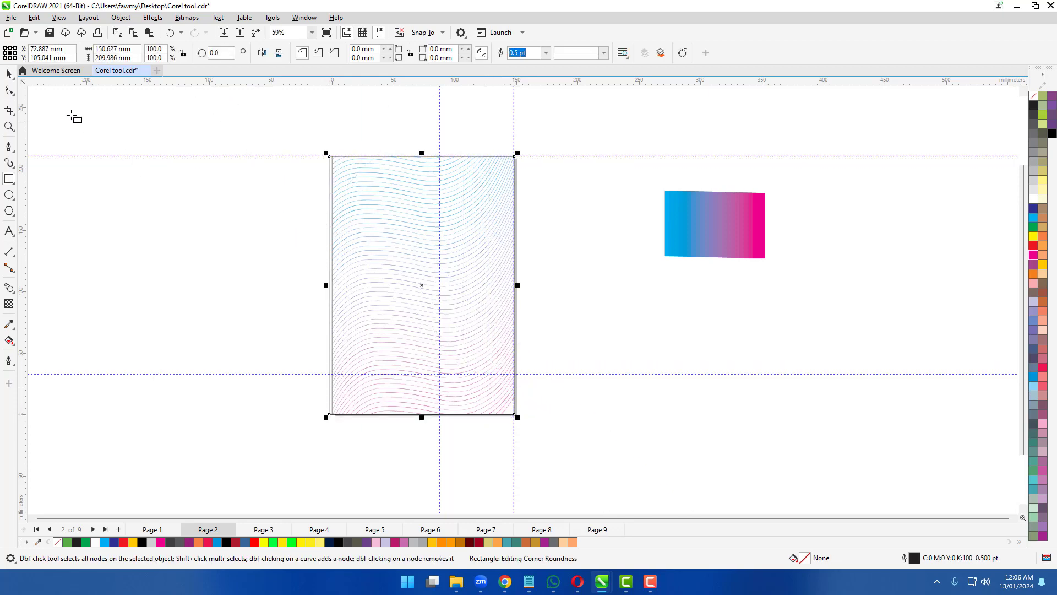
{"action": "left_click", "coordinate": [9, 74]}
{"action": "left_click_drag", "start_coordinate": [313, 257], "coordinate": [316, 262]}
Step: Fill the new rectangle with C100 M100 Y100 K100 black, send it behind the wavy lines, and deselect it
{"action": "scroll", "coordinate": [363, 342], "scroll_direction": "down", "scroll_amount": 3}
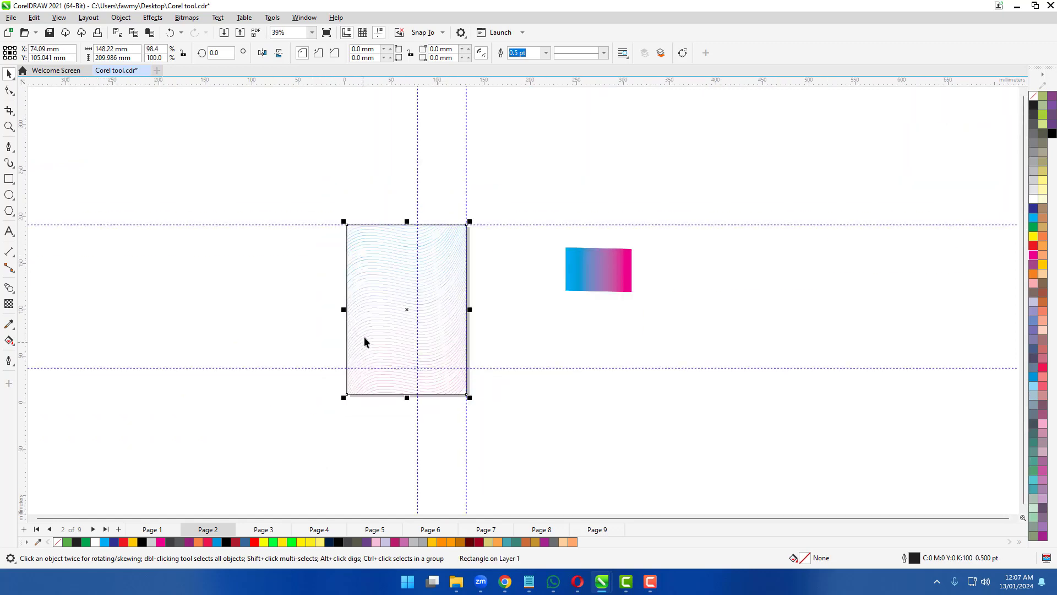
{"action": "scroll", "coordinate": [413, 224], "scroll_direction": "up", "scroll_amount": 2}
{"action": "scroll", "coordinate": [428, 233], "scroll_direction": "down", "scroll_amount": 2}
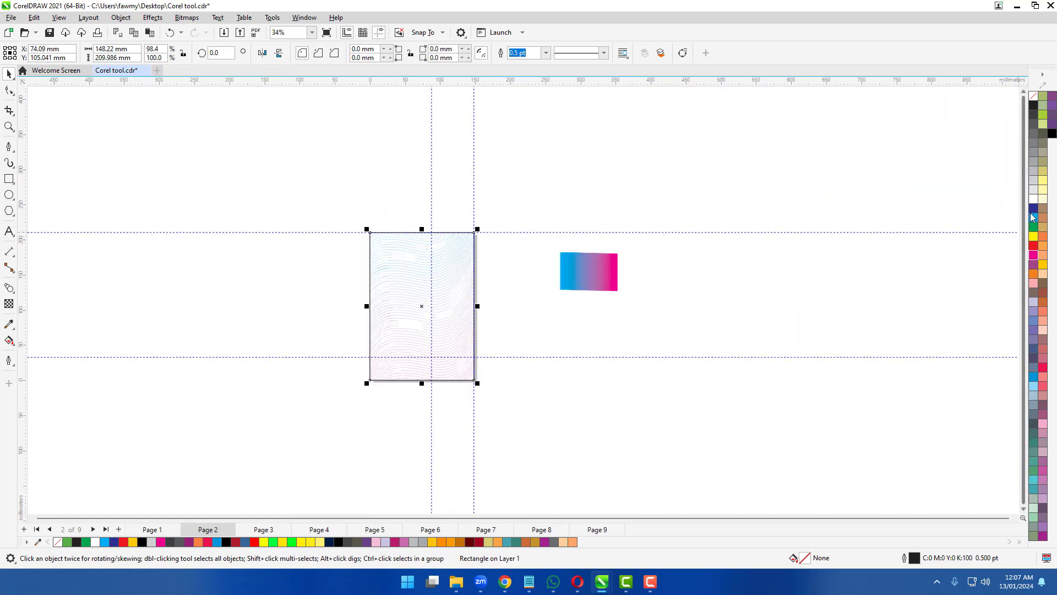
{"action": "left_click", "coordinate": [1052, 134]}
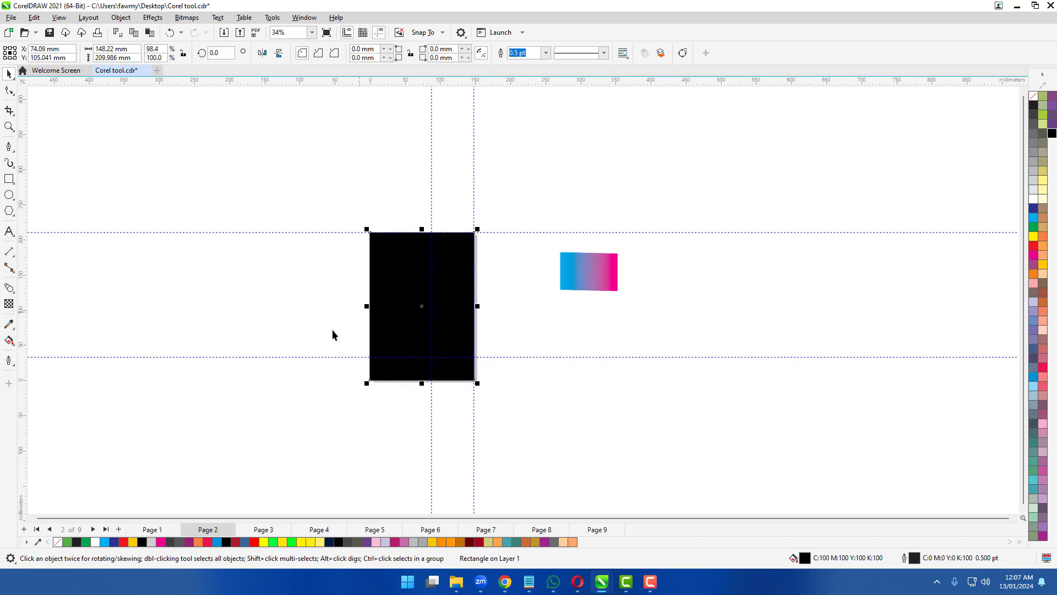
{"action": "scroll", "coordinate": [495, 358], "scroll_direction": "up", "scroll_amount": 2}
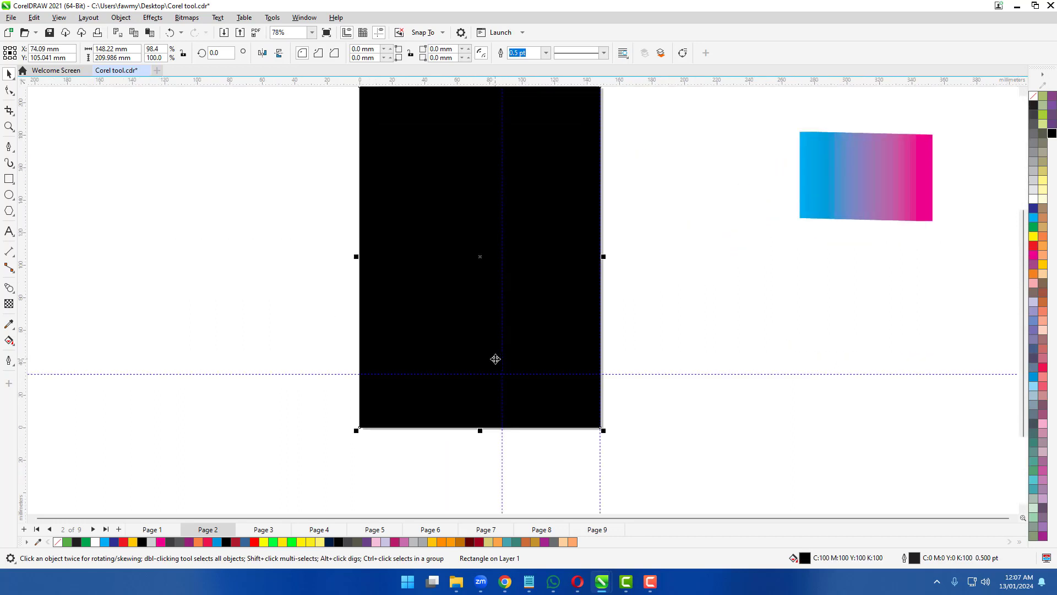
{"action": "key", "text": "shift+Page_Down"}
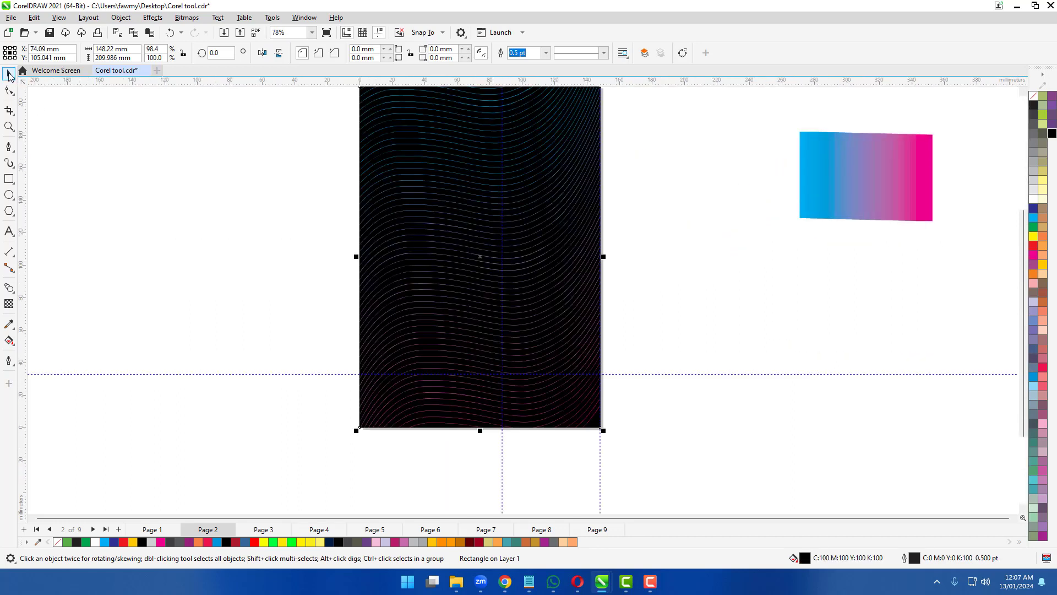
{"action": "left_click", "coordinate": [207, 224]}
{"action": "scroll", "coordinate": [368, 321], "scroll_direction": "down", "scroll_amount": 2}
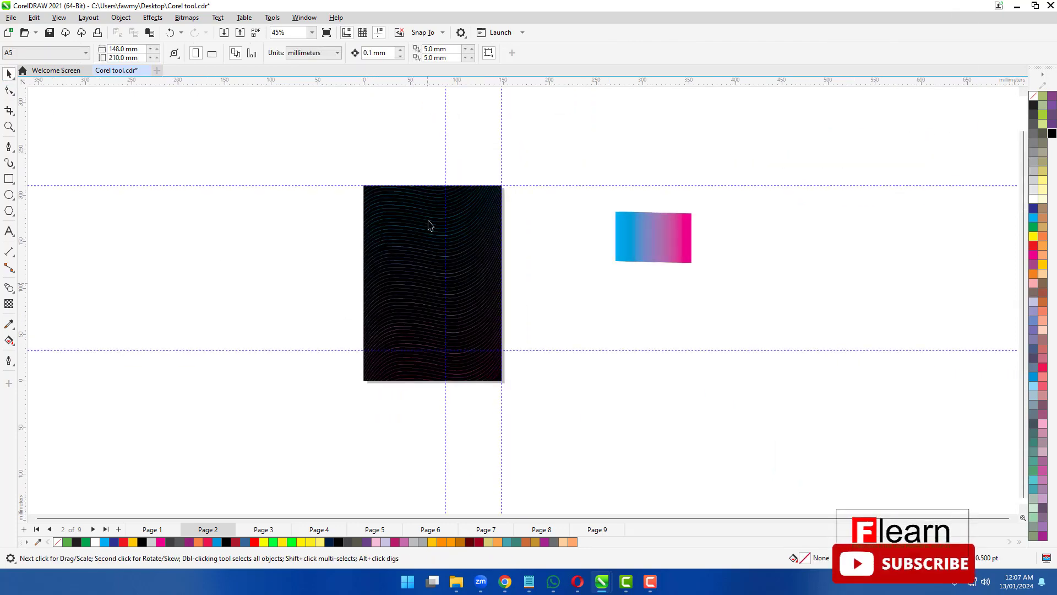
{"action": "scroll", "coordinate": [429, 224], "scroll_direction": "up", "scroll_amount": 4}
{"action": "scroll", "coordinate": [448, 188], "scroll_direction": "down", "scroll_amount": 3}
{"action": "scroll", "coordinate": [432, 408], "scroll_direction": "up", "scroll_amount": 3}
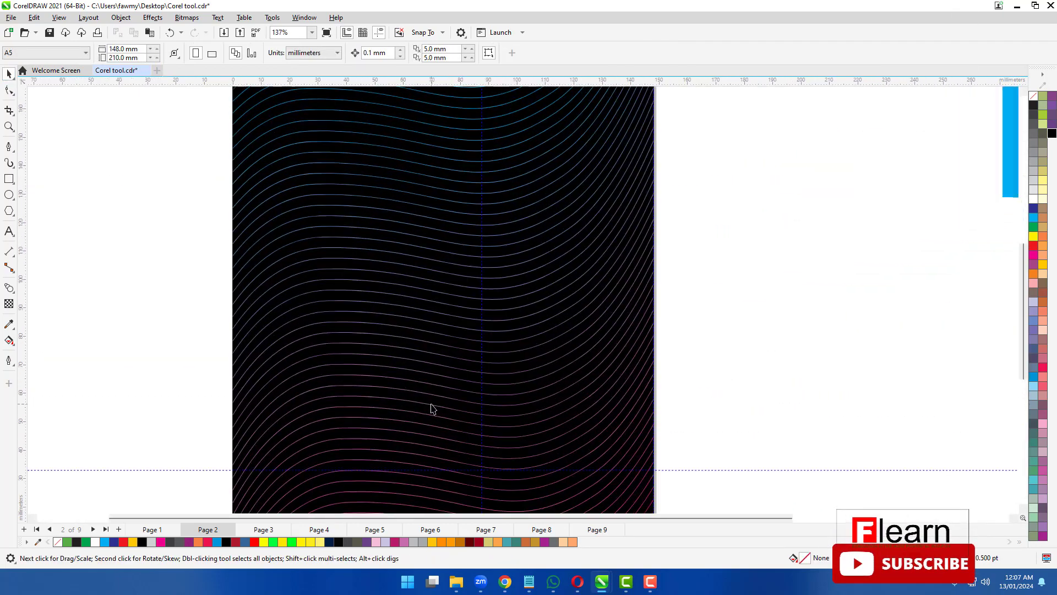
{"action": "scroll", "coordinate": [328, 320], "scroll_direction": "down", "scroll_amount": 4}
{"action": "scroll", "coordinate": [327, 319], "scroll_direction": "up", "scroll_amount": 2}
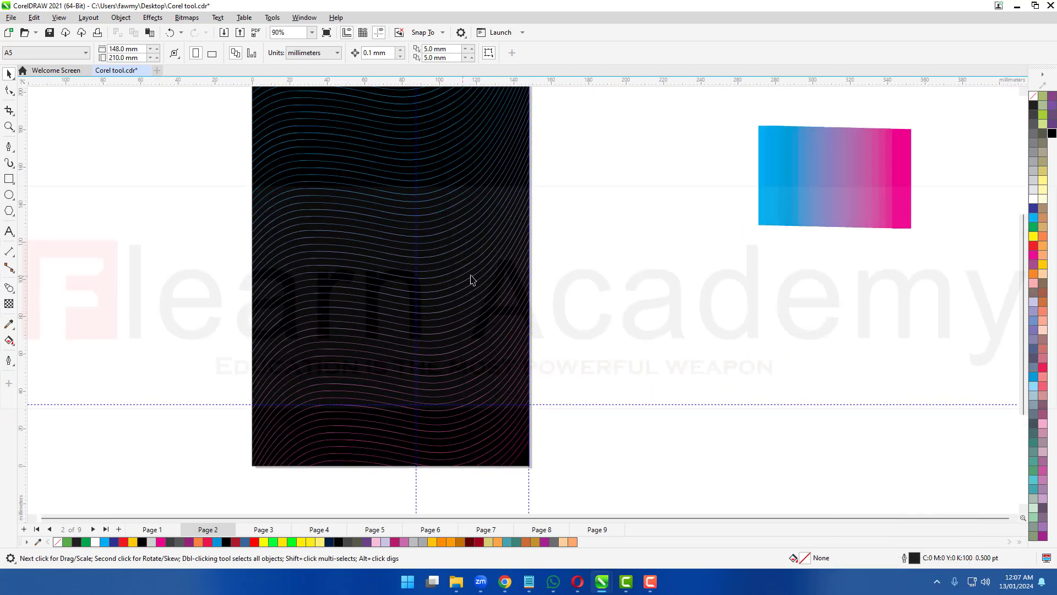
Step: Add a new page after page 2 and draw a rising wavy curve across it with the Pen tool, about 204.5 by 59.2 mm
{"action": "left_click", "coordinate": [119, 530]}
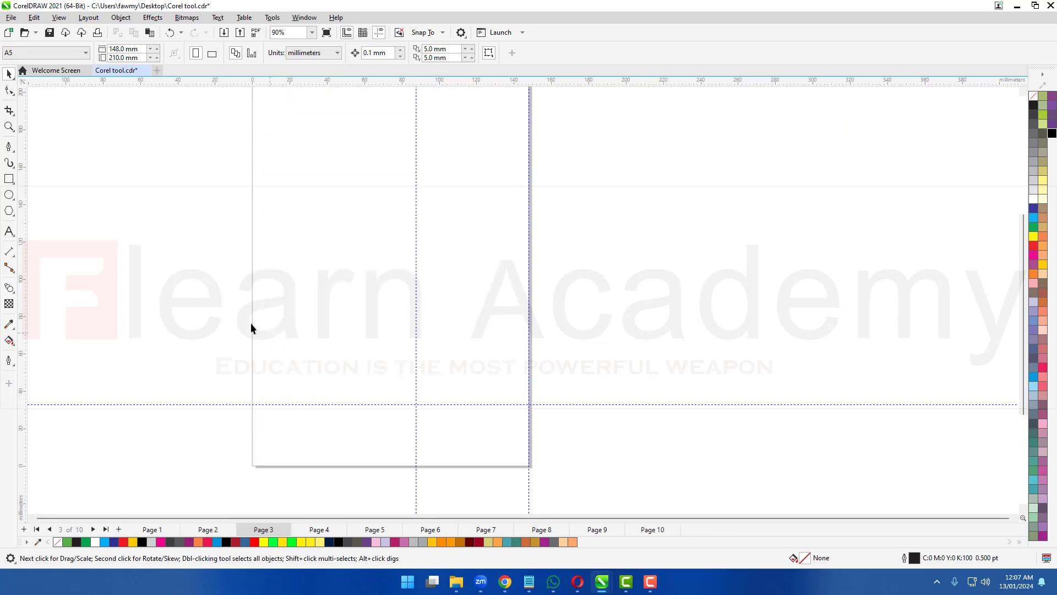
{"action": "left_click", "coordinate": [9, 147]}
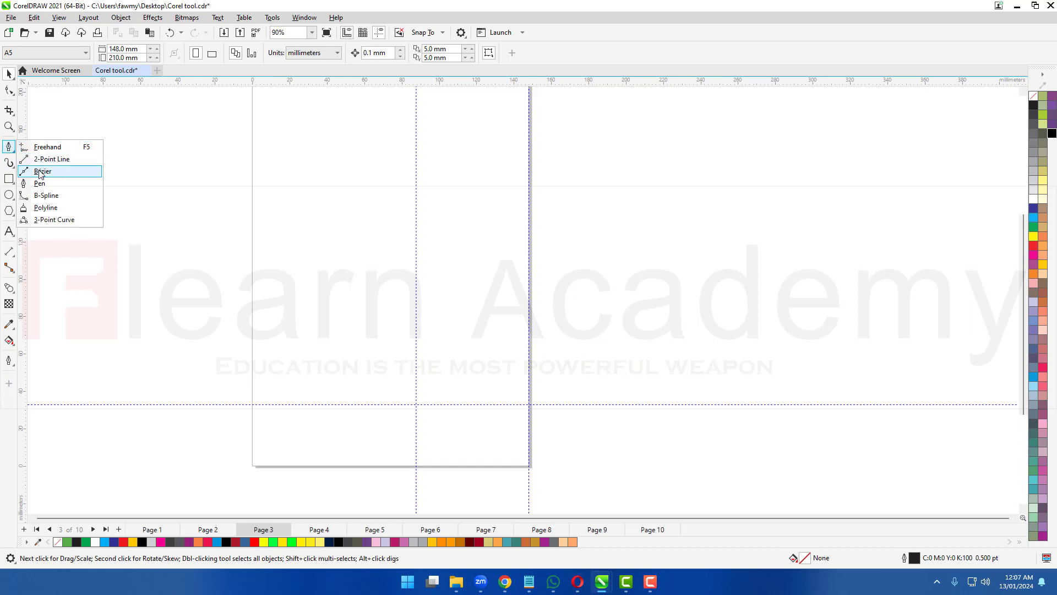
{"action": "left_click", "coordinate": [40, 172]}
{"action": "left_click", "coordinate": [9, 146]}
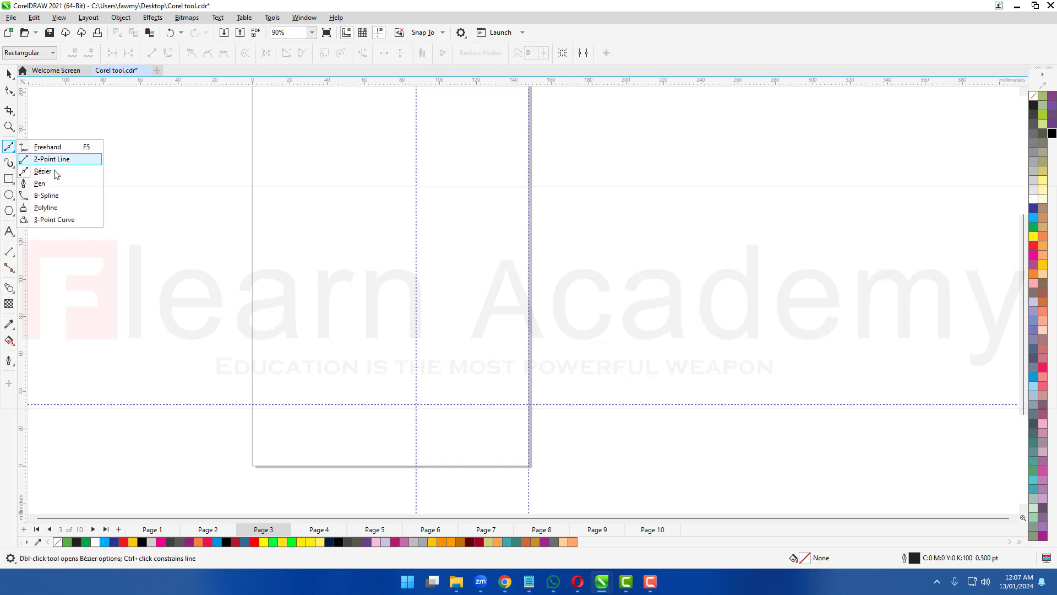
{"action": "left_click", "coordinate": [41, 184]}
{"action": "left_click", "coordinate": [199, 302]}
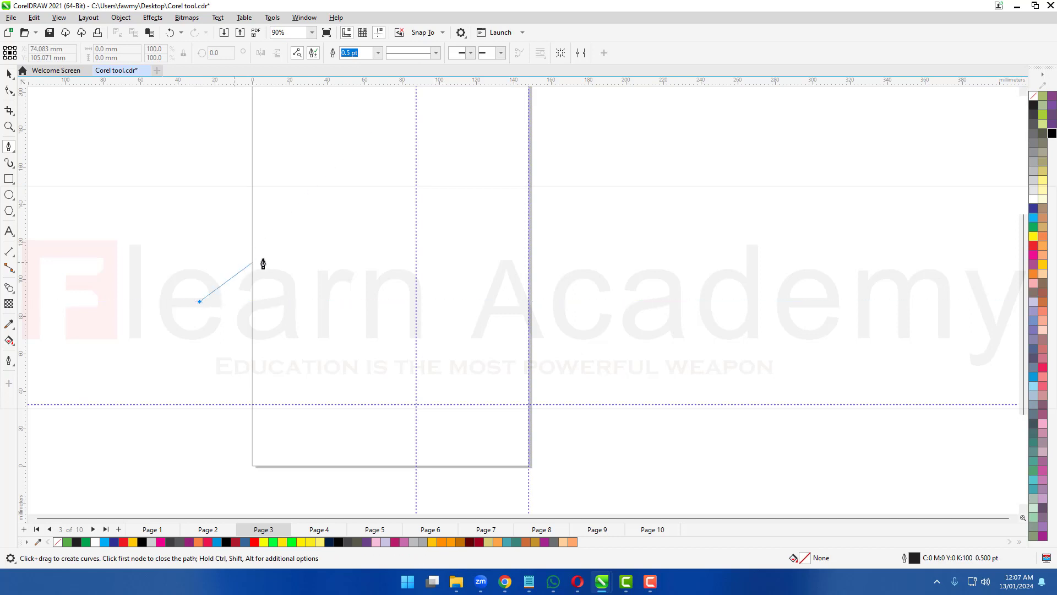
{"action": "left_click_drag", "start_coordinate": [287, 269], "coordinate": [316, 281]}
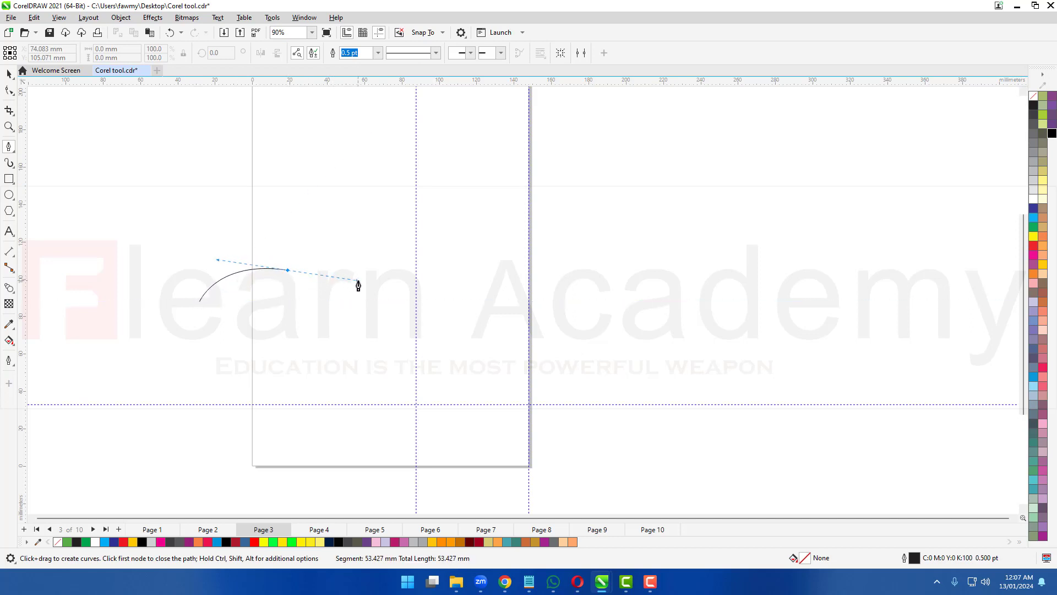
{"action": "left_click_drag", "start_coordinate": [408, 255], "coordinate": [539, 185]}
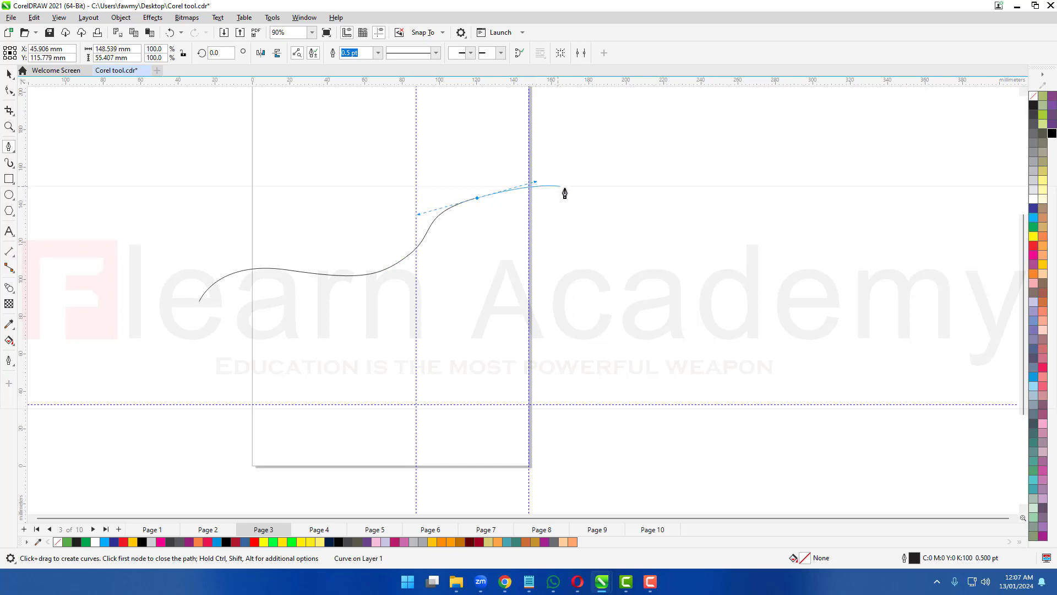
{"action": "double_click", "coordinate": [582, 200]}
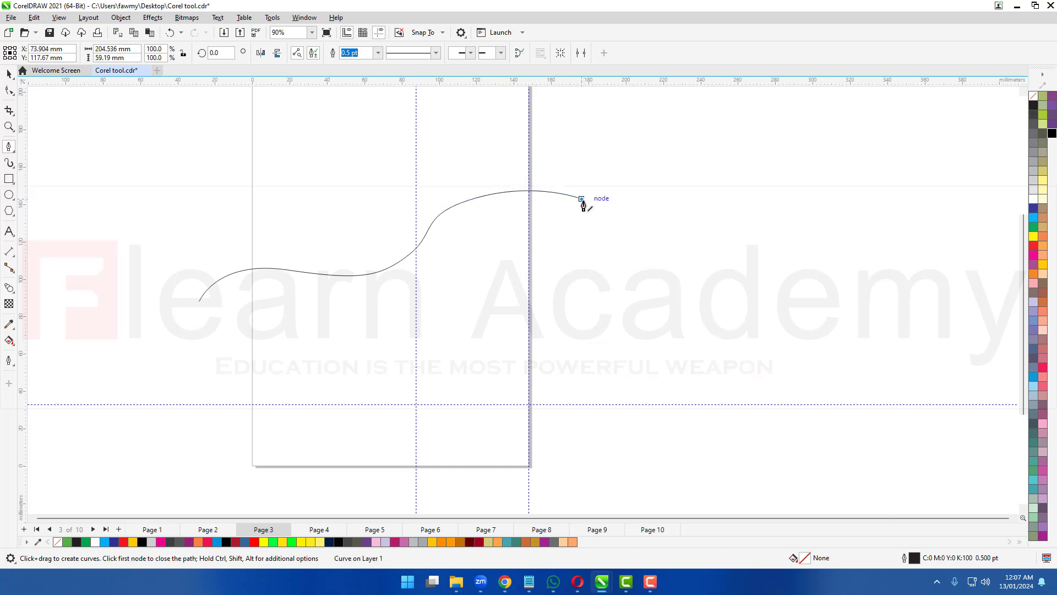
Step: Reshape the wavy curve by moving its inner nodes and extending both end nodes outward, to about 221.5 by 70.4 mm overall
{"action": "left_click", "coordinate": [9, 90]}
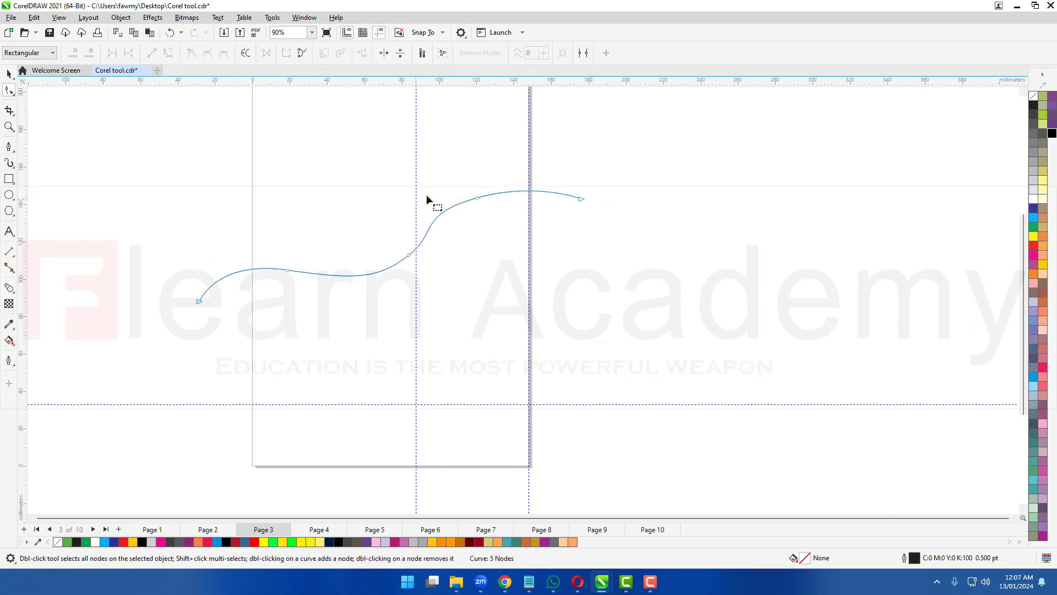
{"action": "left_click_drag", "start_coordinate": [474, 199], "coordinate": [480, 188]}
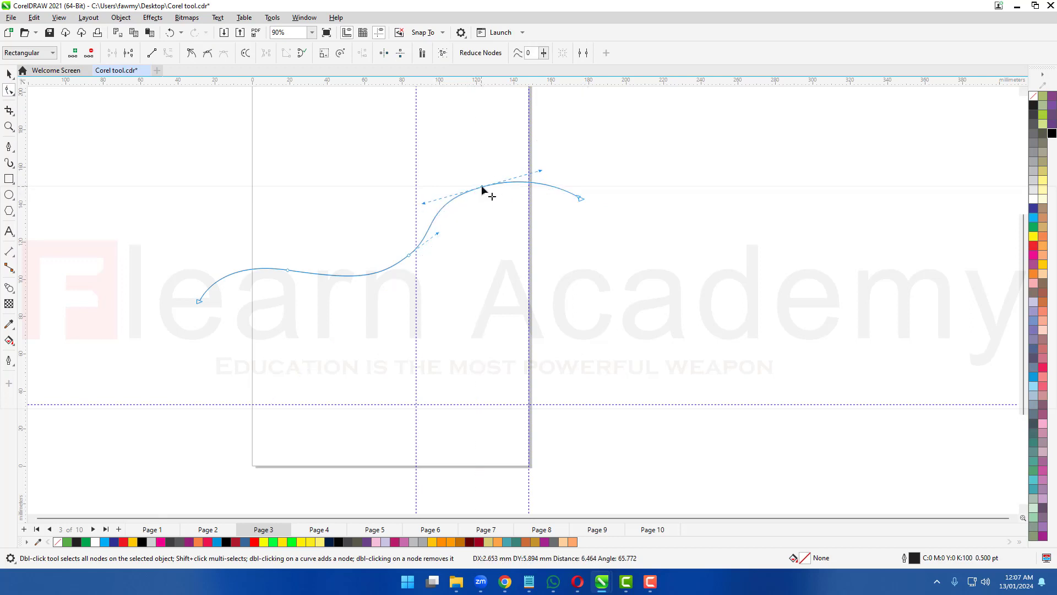
{"action": "left_click_drag", "start_coordinate": [410, 259], "coordinate": [410, 266]}
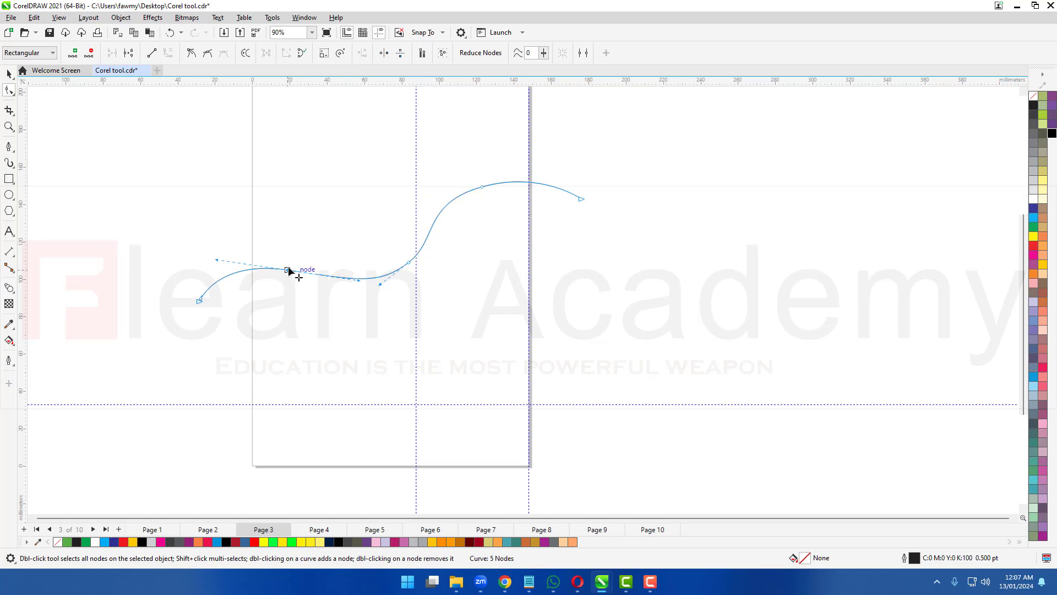
{"action": "left_click_drag", "start_coordinate": [287, 269], "coordinate": [287, 266]}
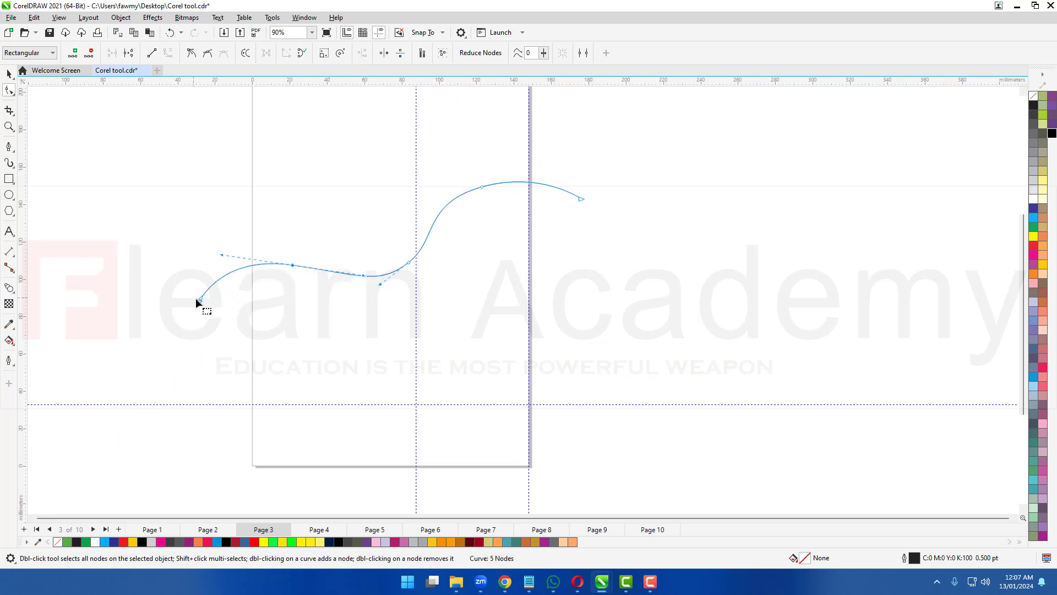
{"action": "left_click_drag", "start_coordinate": [199, 301], "coordinate": [187, 313]}
{"action": "left_click_drag", "start_coordinate": [483, 187], "coordinate": [507, 188]}
{"action": "left_click_drag", "start_coordinate": [582, 197], "coordinate": [600, 199]}
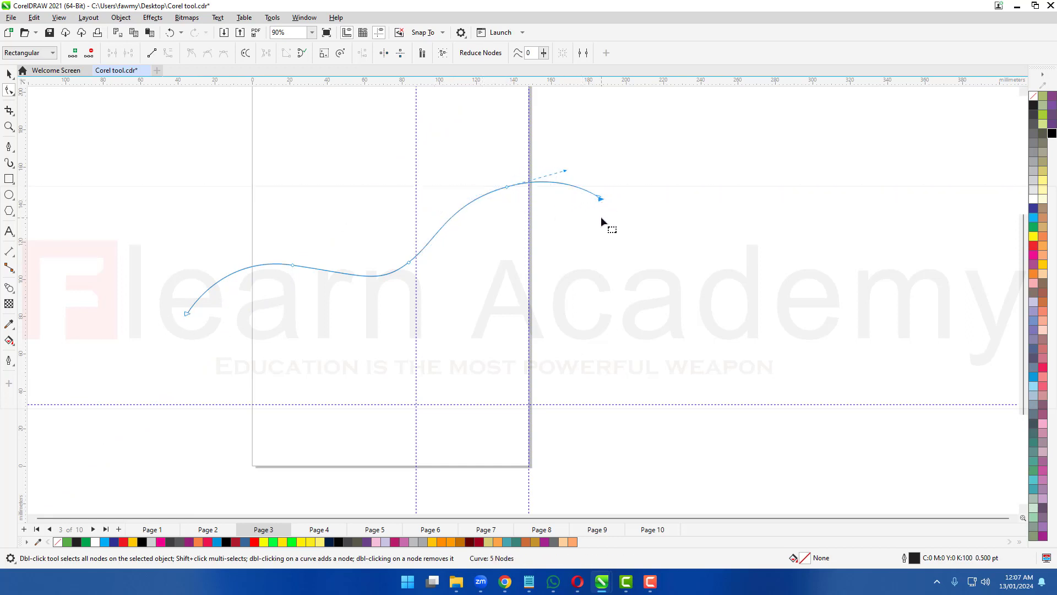
Step: Place a copy of the wavy curve just below it, and give the original curve a C100 M0 Y0 K0 cyan outline
{"action": "left_click", "coordinate": [7, 74]}
{"action": "left_click_drag", "start_coordinate": [424, 245], "coordinate": [448, 302]}
{"action": "left_click", "coordinate": [428, 244]}
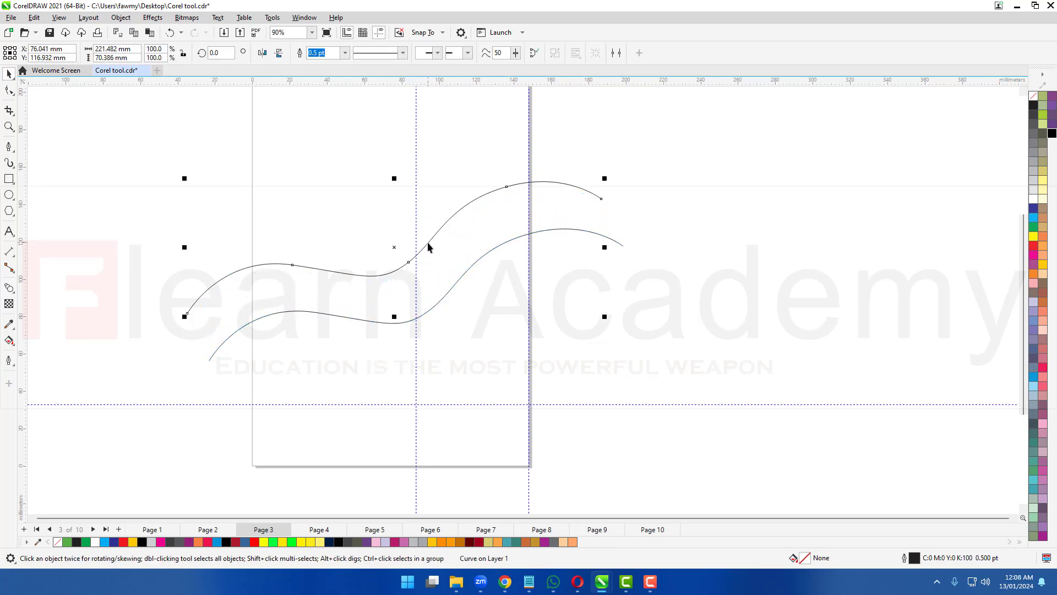
{"action": "right_click", "coordinate": [1034, 221]}
{"action": "left_click", "coordinate": [1024, 227]}
{"action": "left_click", "coordinate": [713, 320]}
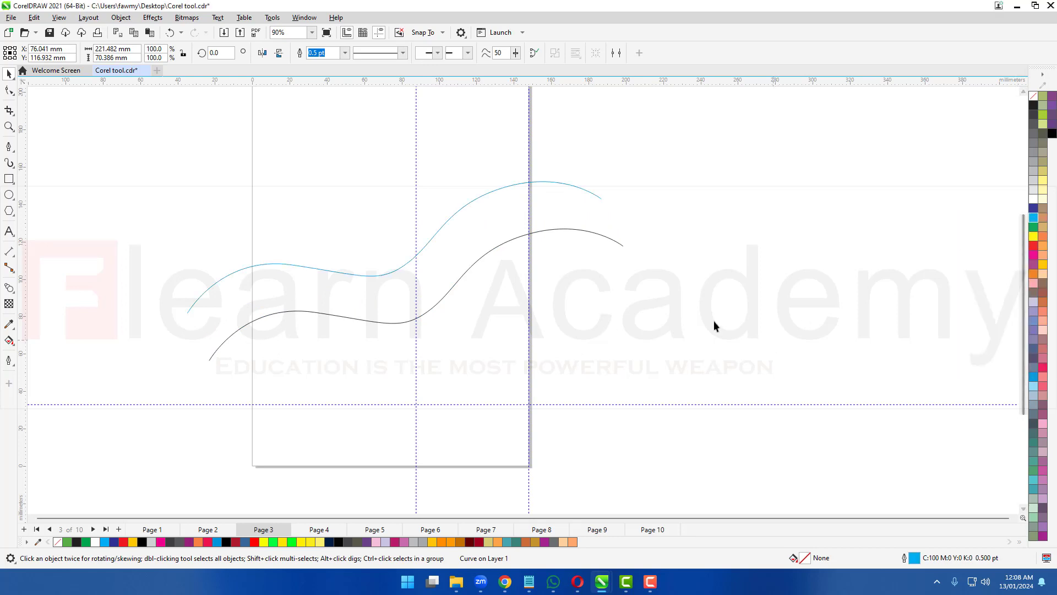
Step: Rotate the black curve to about 21.9° and move it so that it crosses the cyan curve near the page's middle
{"action": "mouse_move", "coordinate": [559, 230]}
{"action": "left_mouse_down"}
{"action": "mouse_move", "coordinate": [550, 205]}
{"action": "mouse_move", "coordinate": [550, 216]}
{"action": "left_mouse_up"}
{"action": "left_click", "coordinate": [598, 224]}
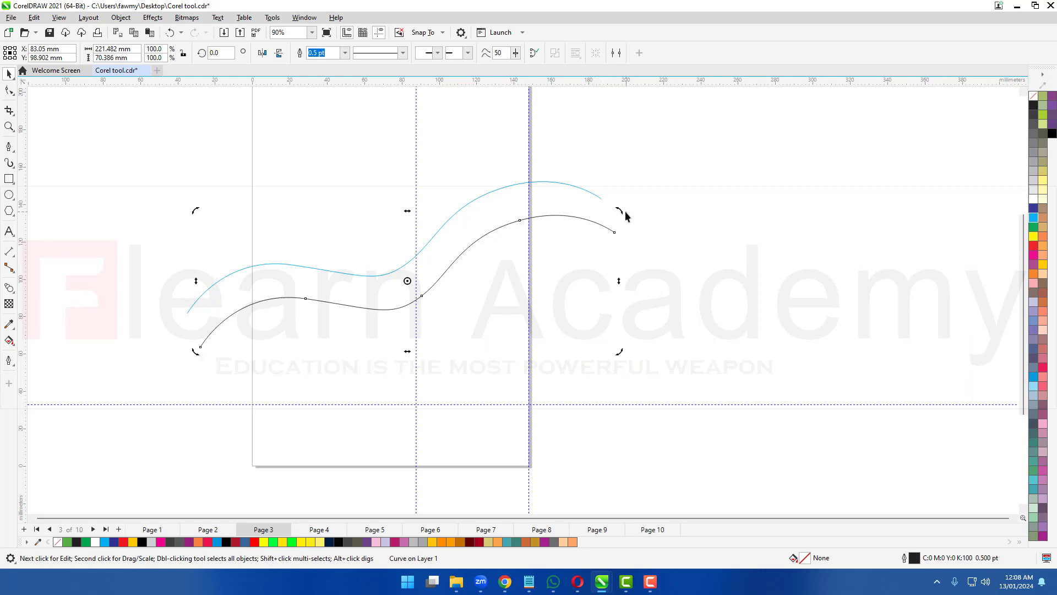
{"action": "left_click_drag", "start_coordinate": [621, 213], "coordinate": [578, 136]}
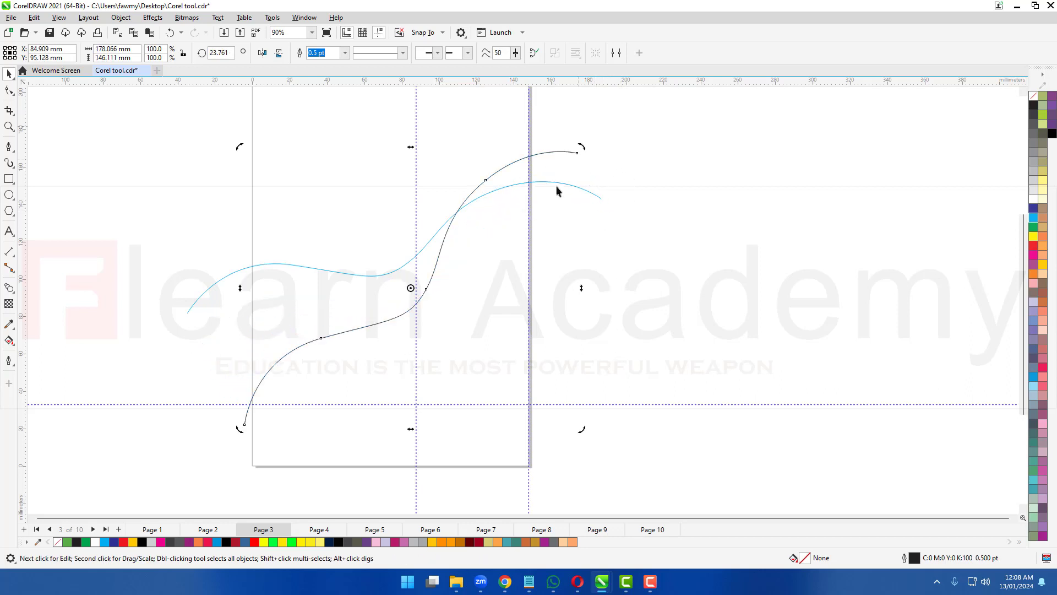
{"action": "left_click_drag", "start_coordinate": [403, 313], "coordinate": [401, 276]}
{"action": "left_click", "coordinate": [413, 311]}
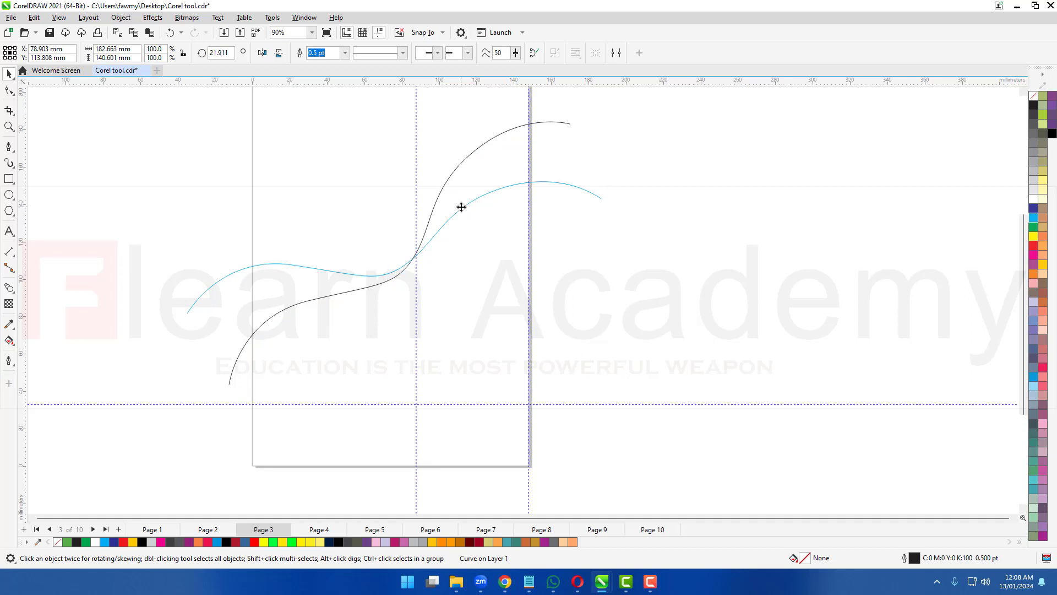
Step: Rotate the cyan curve slightly clockwise to about 352.4° so the two curves diverge more at their ends, and deselect it
{"action": "left_click", "coordinate": [472, 203]}
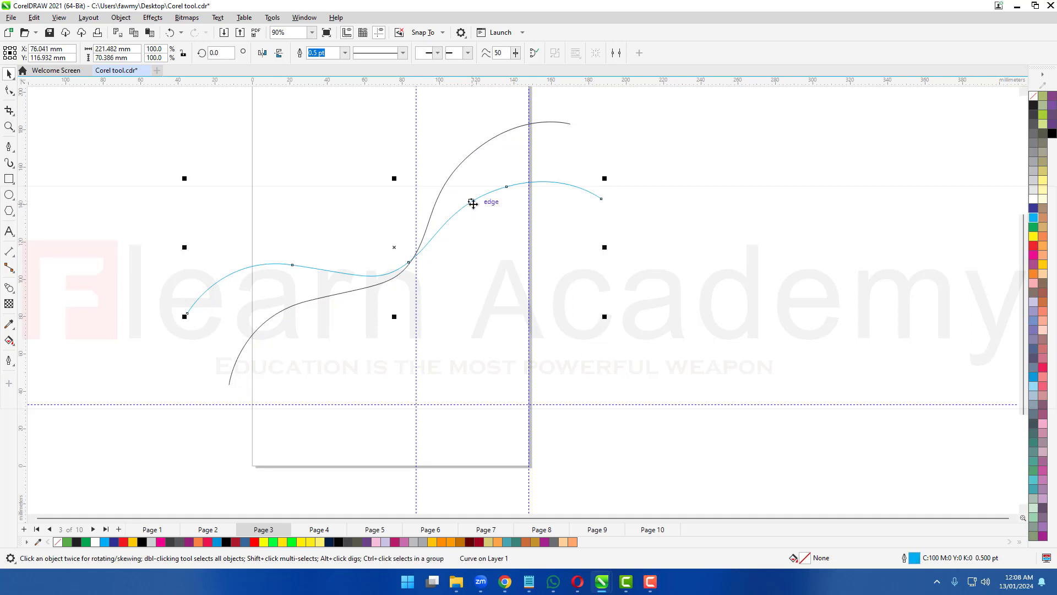
{"action": "left_click", "coordinate": [590, 192]}
{"action": "left_click_drag", "start_coordinate": [607, 178], "coordinate": [562, 209]}
{"action": "left_click", "coordinate": [557, 202]}
{"action": "left_click", "coordinate": [650, 334]}
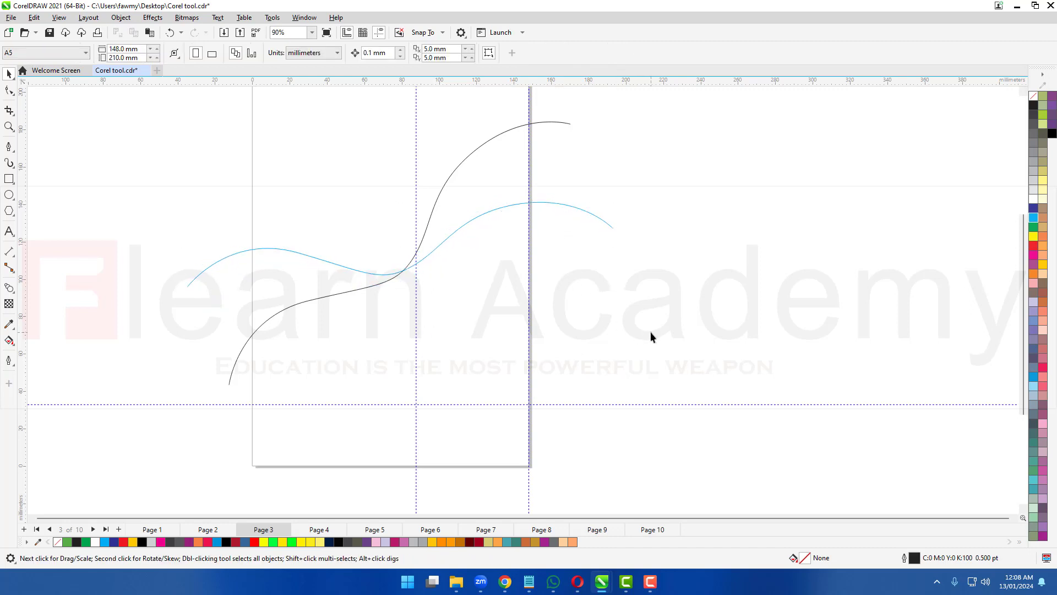
Step: Give the black curve a magenta outline and deselect it
{"action": "left_click", "coordinate": [450, 177]}
{"action": "right_click", "coordinate": [1035, 254]}
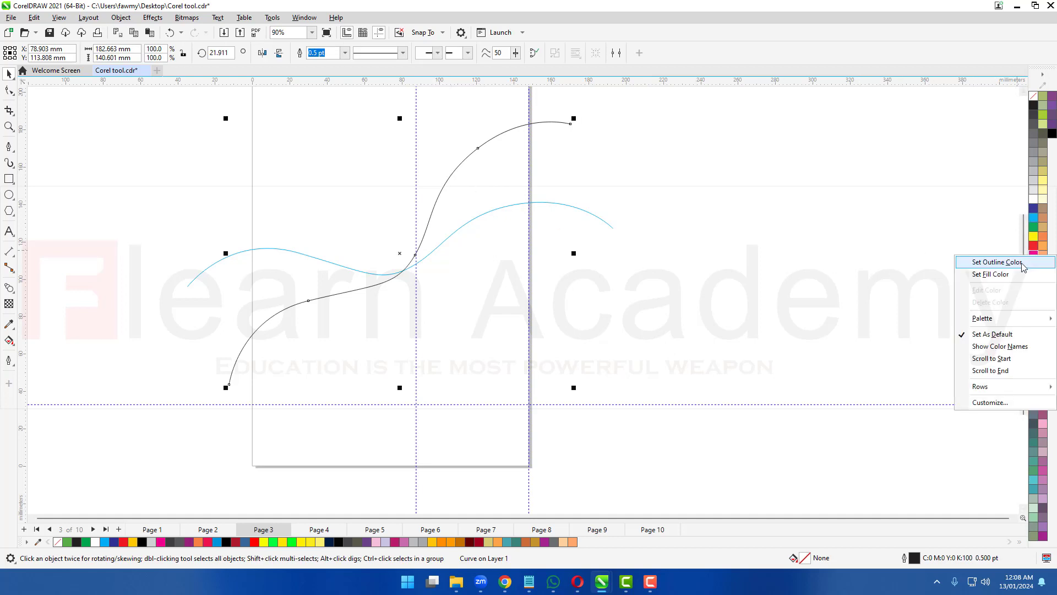
{"action": "left_click", "coordinate": [980, 260]}
{"action": "left_click", "coordinate": [567, 316]}
Step: Select both curves and blend the cyan one with the magenta one in 20 steps, undoing and reapplying the blend once
{"action": "scroll", "coordinate": [566, 316], "scroll_direction": "down", "scroll_amount": 2}
{"action": "scroll", "coordinate": [567, 312], "scroll_direction": "down", "scroll_amount": 1}
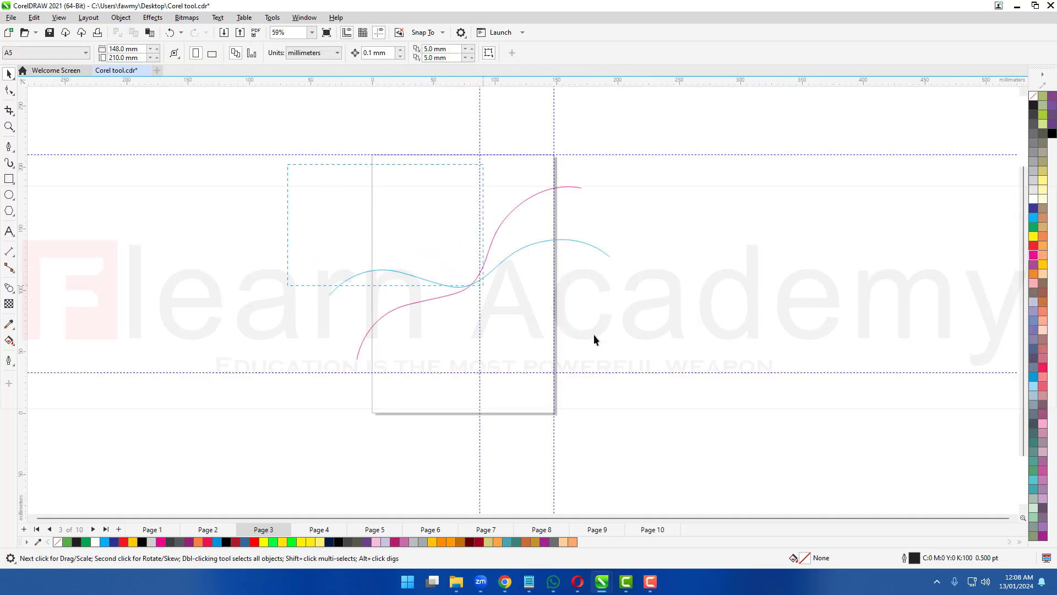
{"action": "left_click_drag", "start_coordinate": [593, 339], "coordinate": [673, 389]}
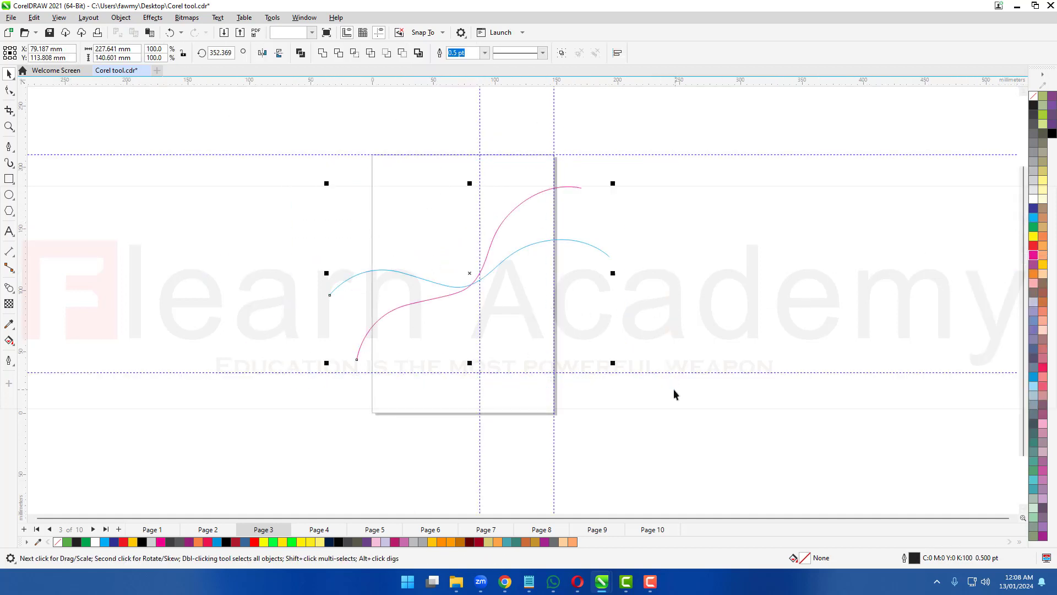
{"action": "left_click", "coordinate": [9, 286]}
{"action": "scroll", "coordinate": [377, 338], "scroll_direction": "up", "scroll_amount": 2}
{"action": "left_click_drag", "start_coordinate": [377, 225], "coordinate": [412, 297]}
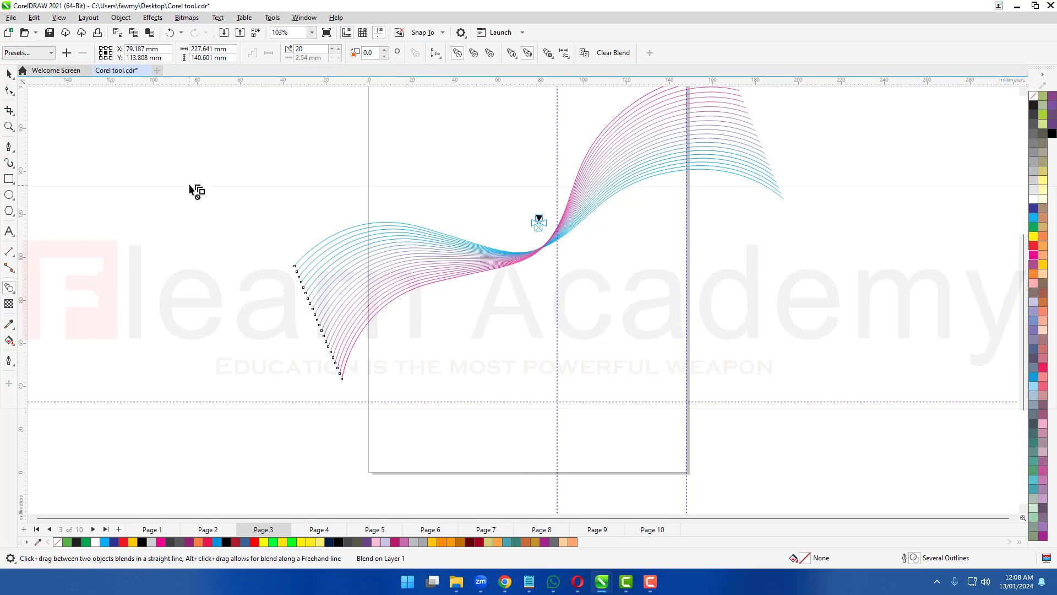
{"action": "key", "text": "ctrl+z"}
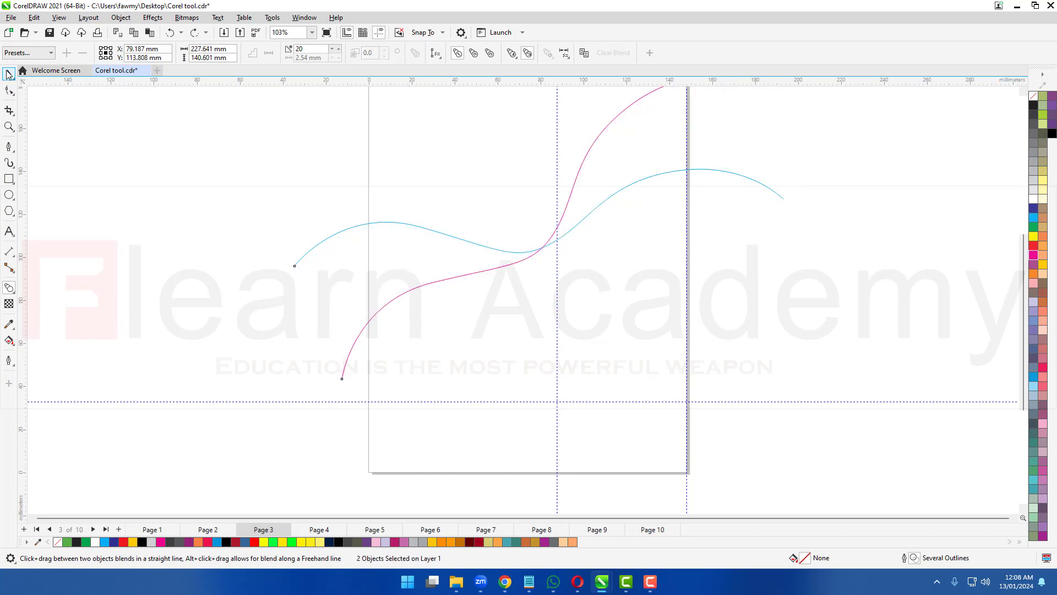
{"action": "left_click_drag", "start_coordinate": [539, 218], "coordinate": [420, 292]}
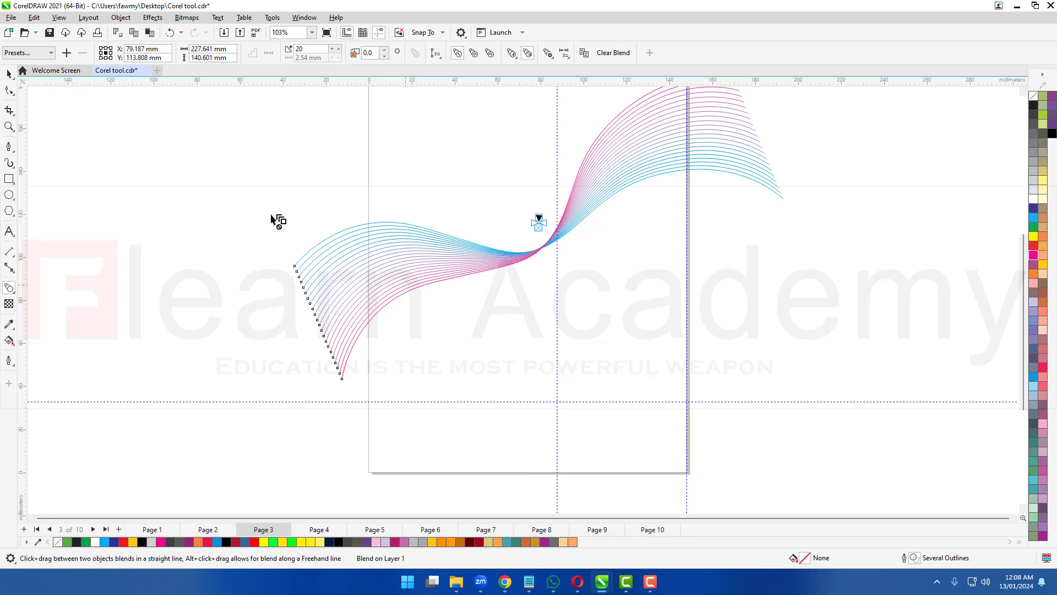
Step: Set the number of blend steps to 36, deselect the blend, and inspect its lines up close
{"action": "key", "text": "space"}
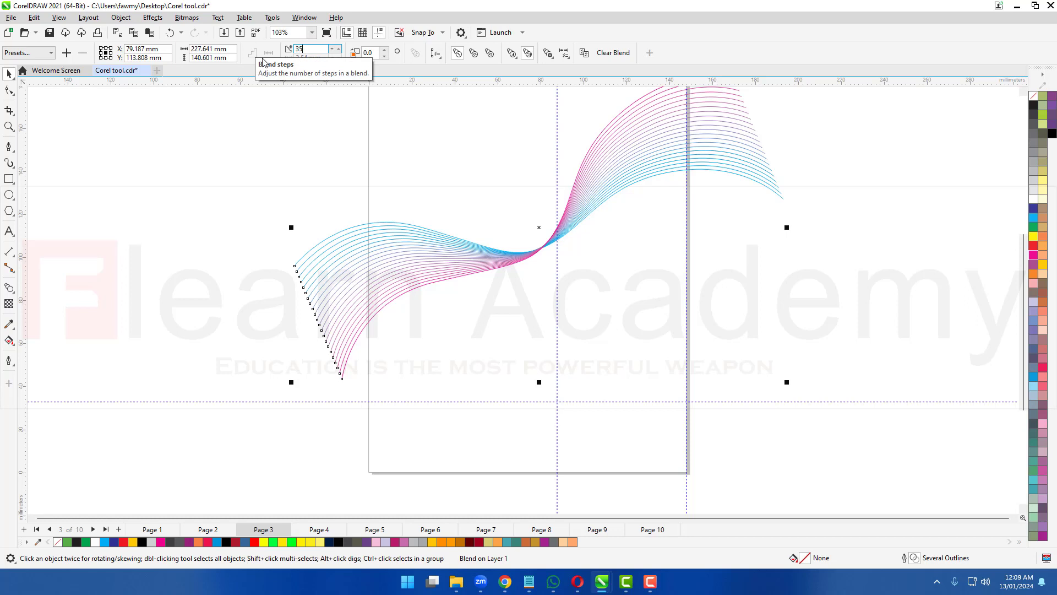
{"action": "left_click", "coordinate": [340, 49]}
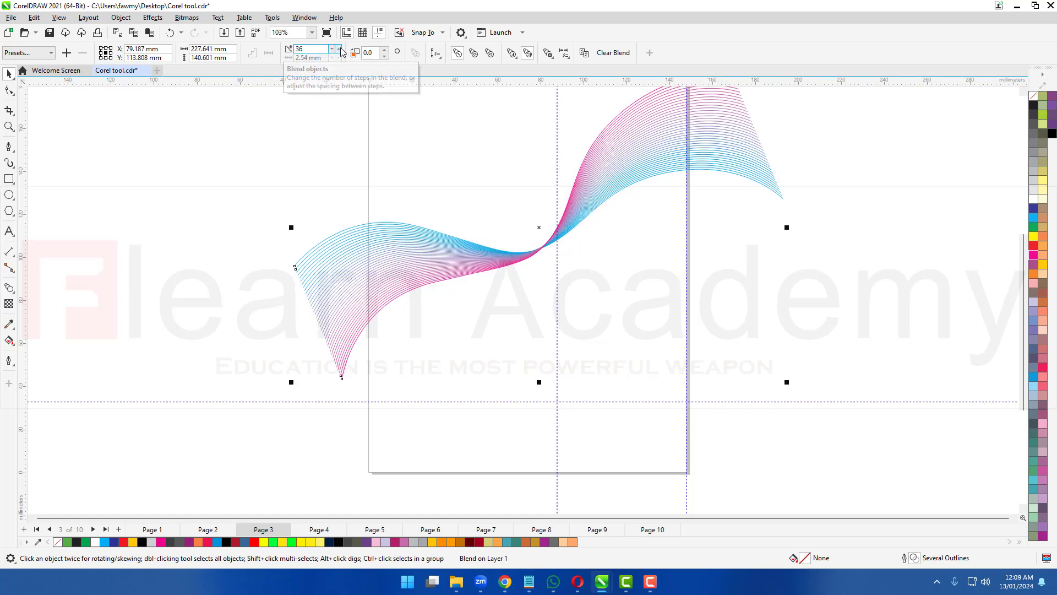
{"action": "left_click", "coordinate": [254, 339]}
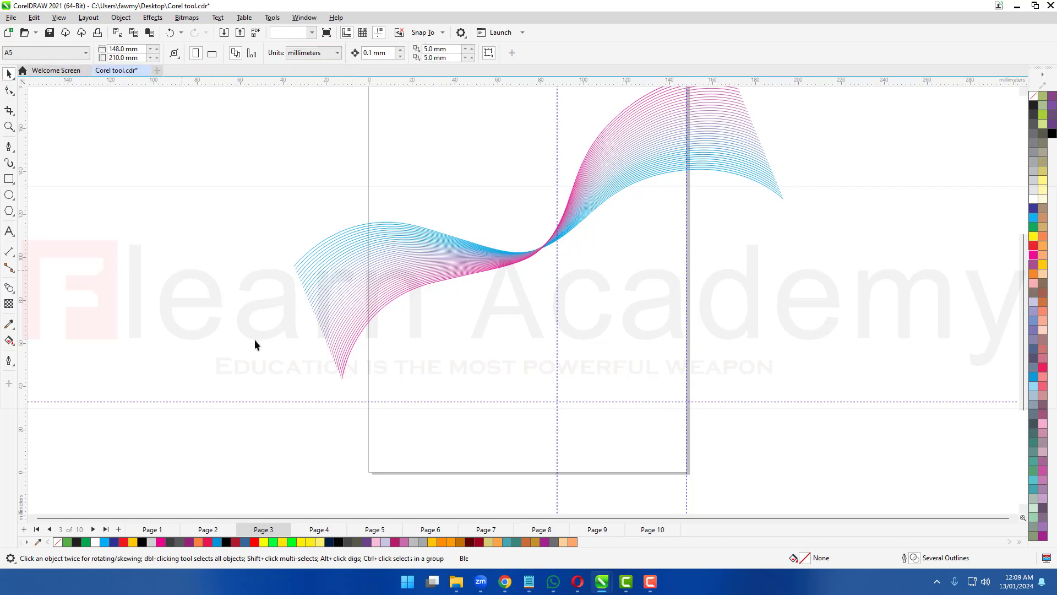
{"action": "scroll", "coordinate": [336, 353], "scroll_direction": "down", "scroll_amount": 3}
{"action": "scroll", "coordinate": [420, 347], "scroll_direction": "up", "scroll_amount": 3}
{"action": "scroll", "coordinate": [422, 330], "scroll_direction": "up", "scroll_amount": 1}
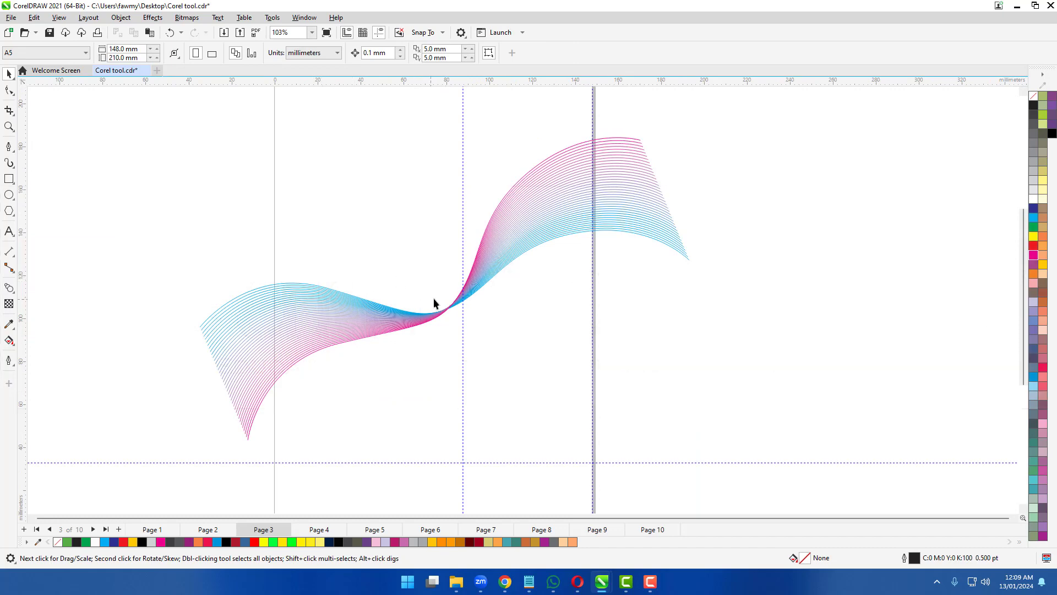
{"action": "scroll", "coordinate": [420, 306], "scroll_direction": "down", "scroll_amount": 3}
Step: Move the blended ribbon down to the lower part of the page, centred at about X 91.5 mm, Y 71.9 mm
{"action": "left_click", "coordinate": [354, 327]}
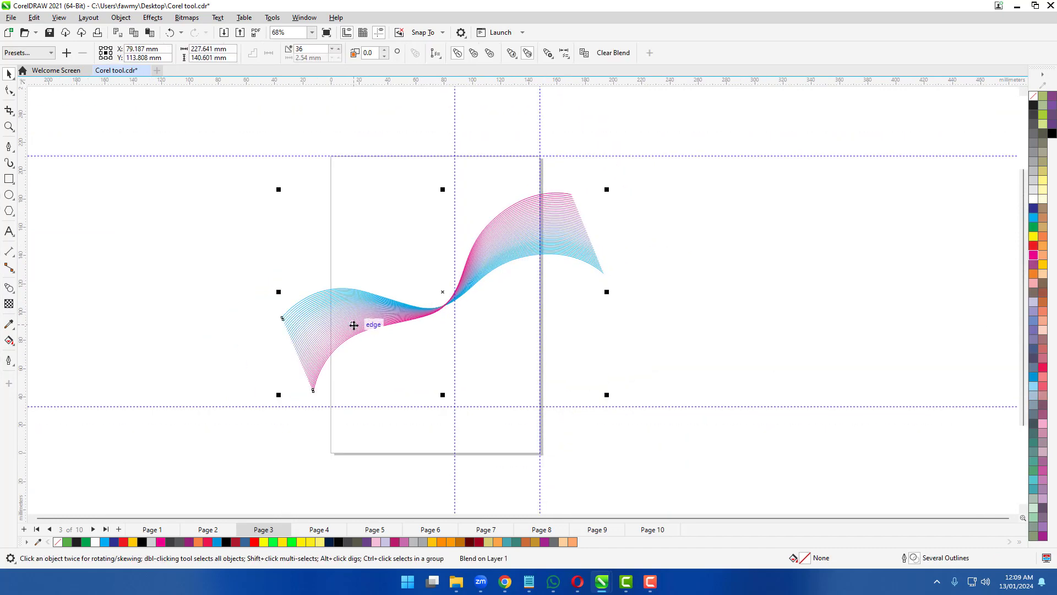
{"action": "left_click", "coordinate": [642, 368]}
{"action": "left_click", "coordinate": [363, 325]}
{"action": "scroll", "coordinate": [347, 316], "scroll_direction": "up", "scroll_amount": 3}
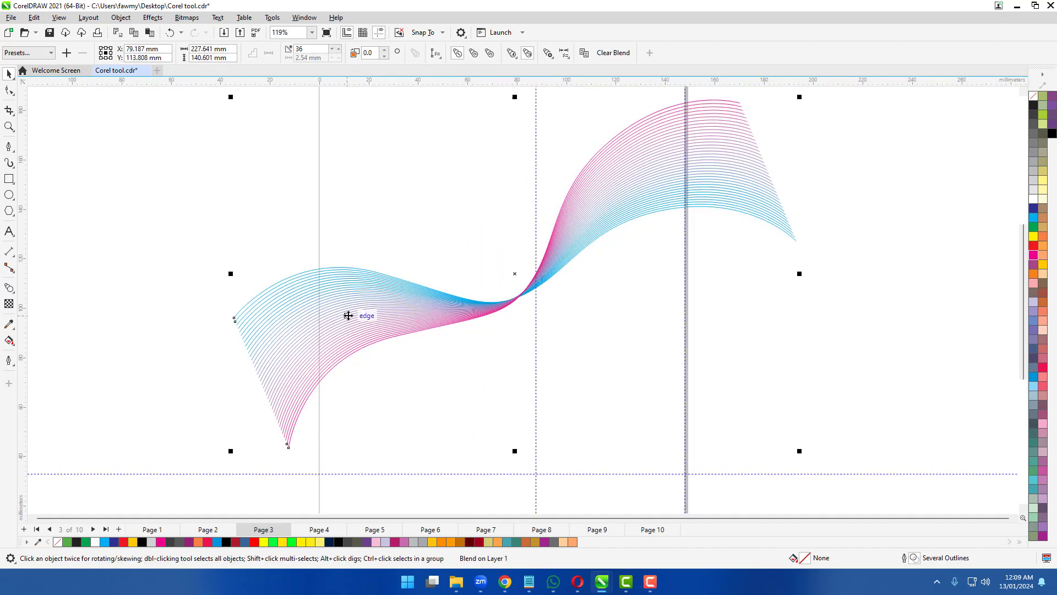
{"action": "left_click_drag", "start_coordinate": [348, 315], "coordinate": [364, 347]}
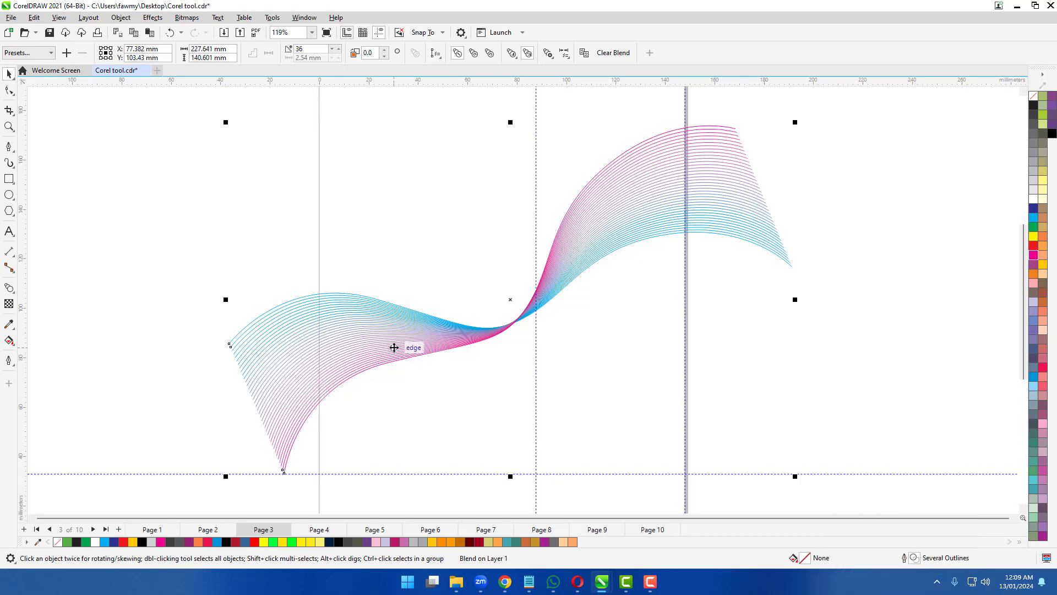
{"action": "mouse_move", "coordinate": [325, 339]}
{"action": "left_mouse_down"}
{"action": "mouse_move", "coordinate": [354, 345]}
{"action": "mouse_move", "coordinate": [340, 347]}
{"action": "left_mouse_up"}
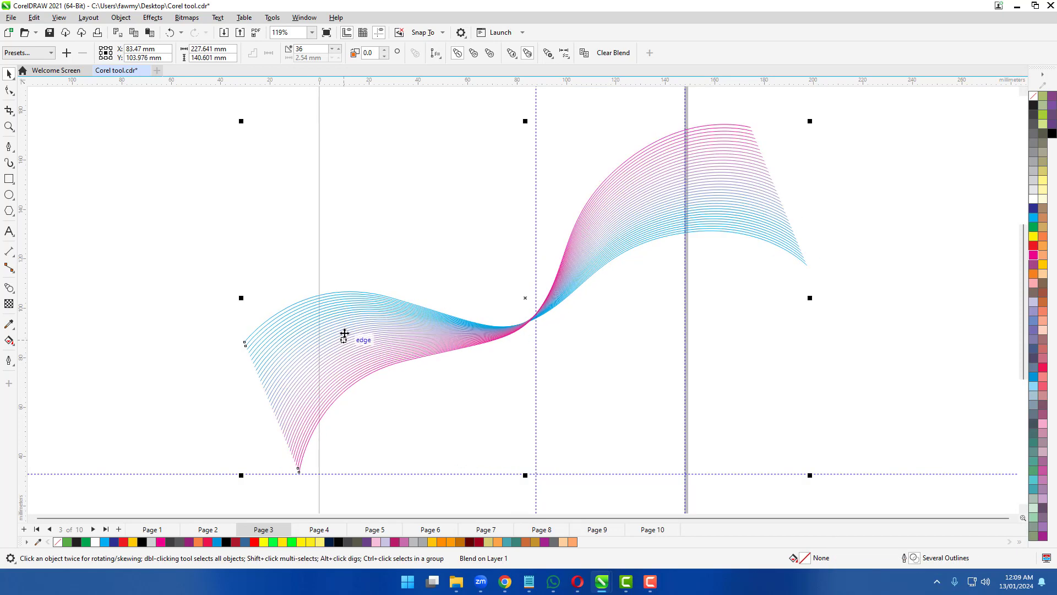
{"action": "left_click", "coordinate": [183, 247]}
{"action": "scroll", "coordinate": [283, 250], "scroll_direction": "down", "scroll_amount": 2}
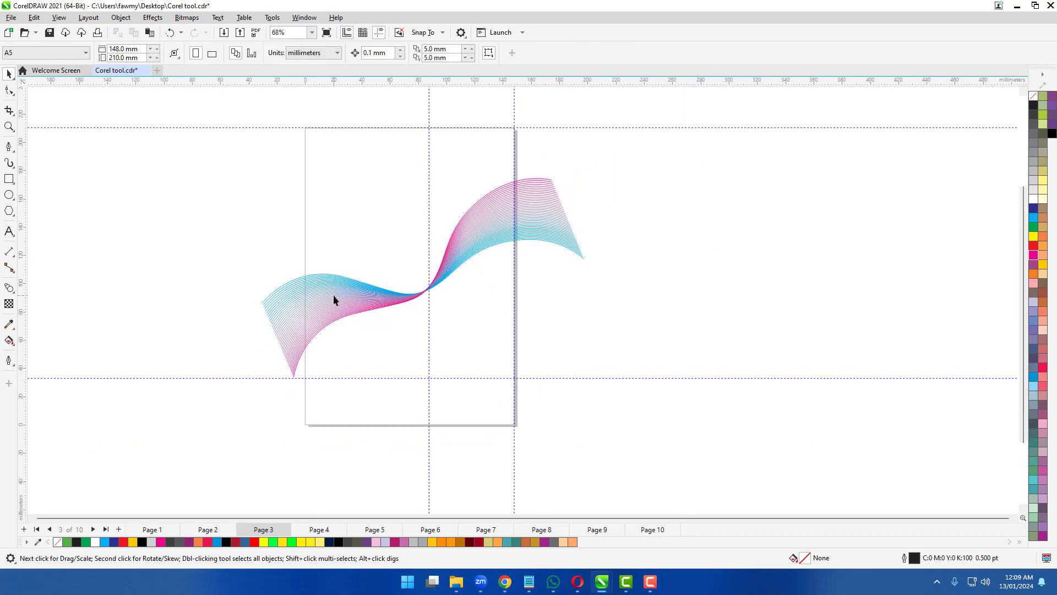
{"action": "left_click_drag", "start_coordinate": [332, 295], "coordinate": [330, 365]}
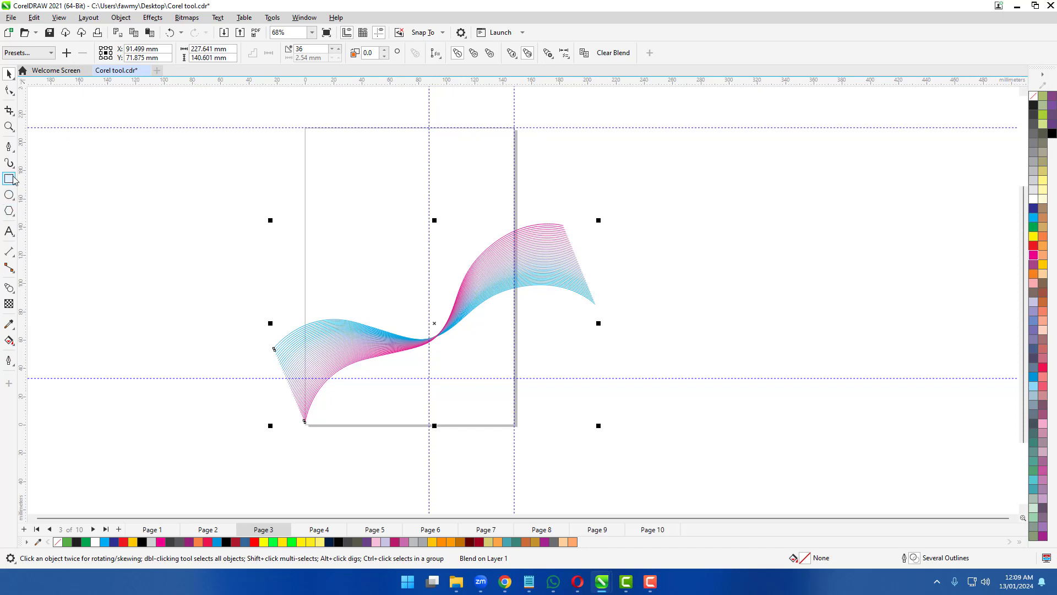
Step: Draw an open arc bulging left with the Pen tool beside the page, about 8.3 mm wide and 39 mm tall
{"action": "left_click", "coordinate": [11, 148]}
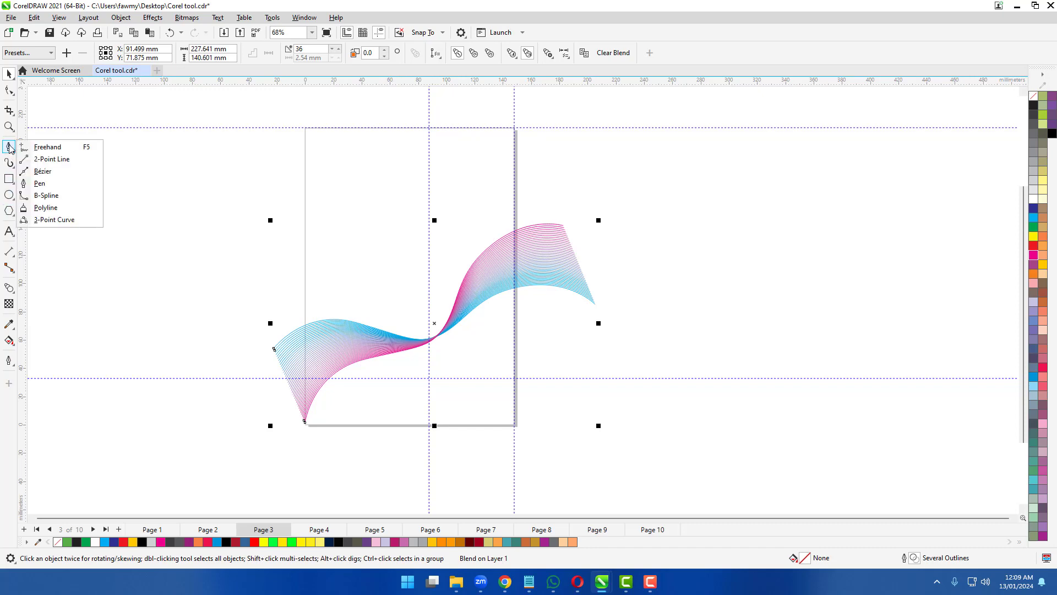
{"action": "left_click", "coordinate": [40, 183]}
{"action": "scroll", "coordinate": [213, 255], "scroll_direction": "down", "scroll_amount": 1}
{"action": "scroll", "coordinate": [437, 259], "scroll_direction": "up", "scroll_amount": 3}
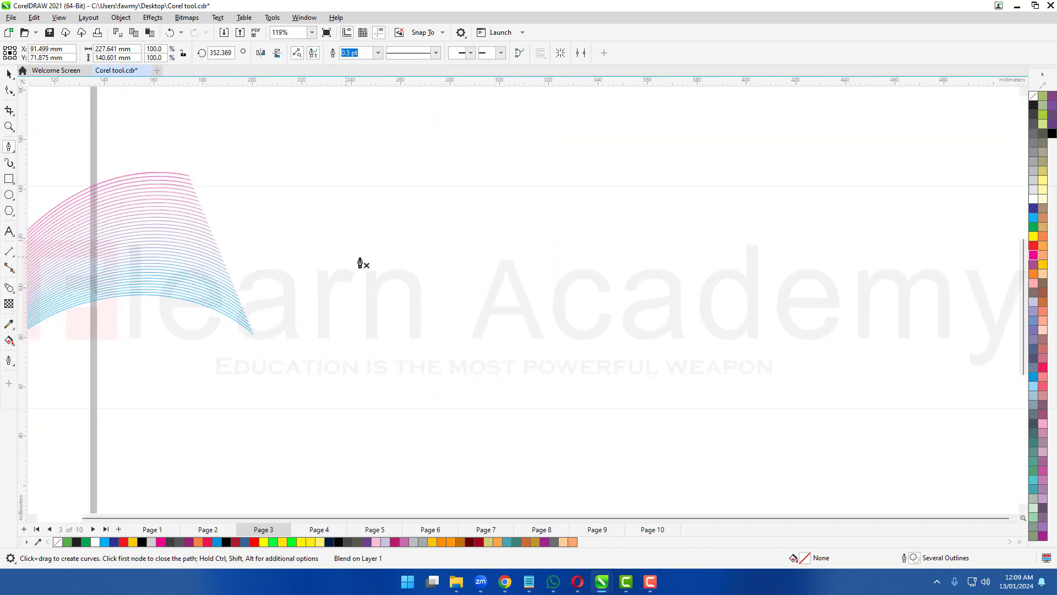
{"action": "scroll", "coordinate": [380, 253], "scroll_direction": "up", "scroll_amount": 1}
{"action": "left_click", "coordinate": [425, 203]}
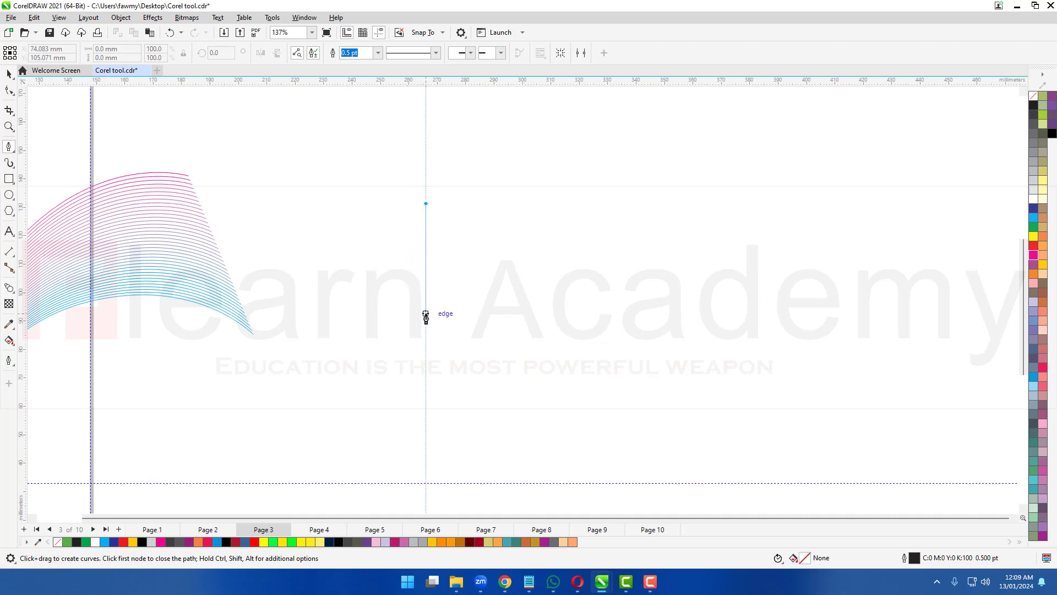
{"action": "left_click_drag", "start_coordinate": [426, 314], "coordinate": [477, 368]}
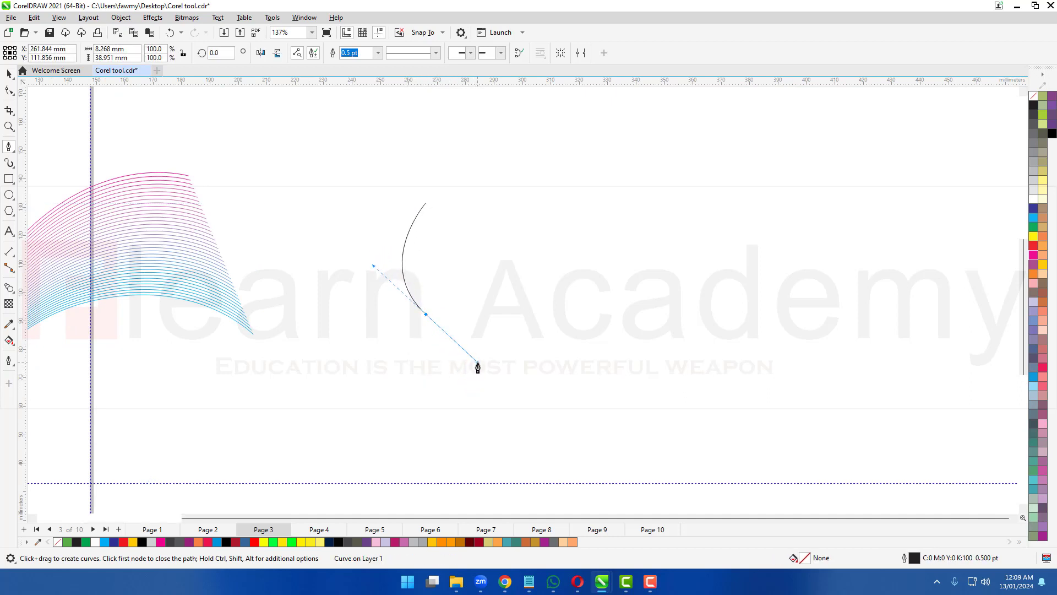
{"action": "key", "text": "Escape"}
{"action": "left_click", "coordinate": [9, 74]}
Step: Place a horizontally mirrored copy of the arc on its right so the ends meet in a leaf shape, and deselect it
{"action": "scroll", "coordinate": [394, 283], "scroll_direction": "up", "scroll_amount": 2}
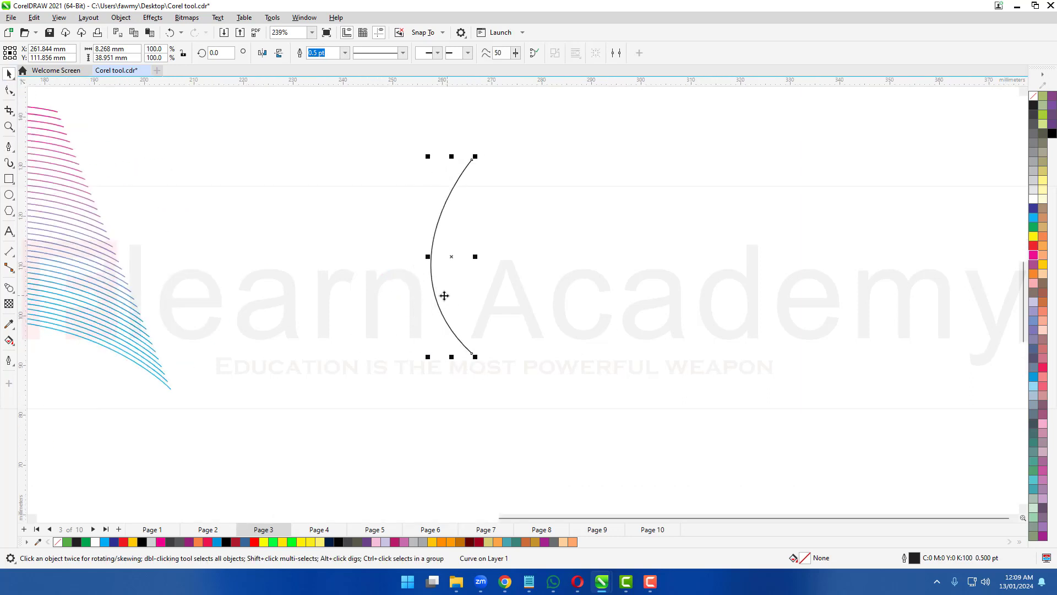
{"action": "left_click_drag", "start_coordinate": [437, 297], "coordinate": [534, 300]}
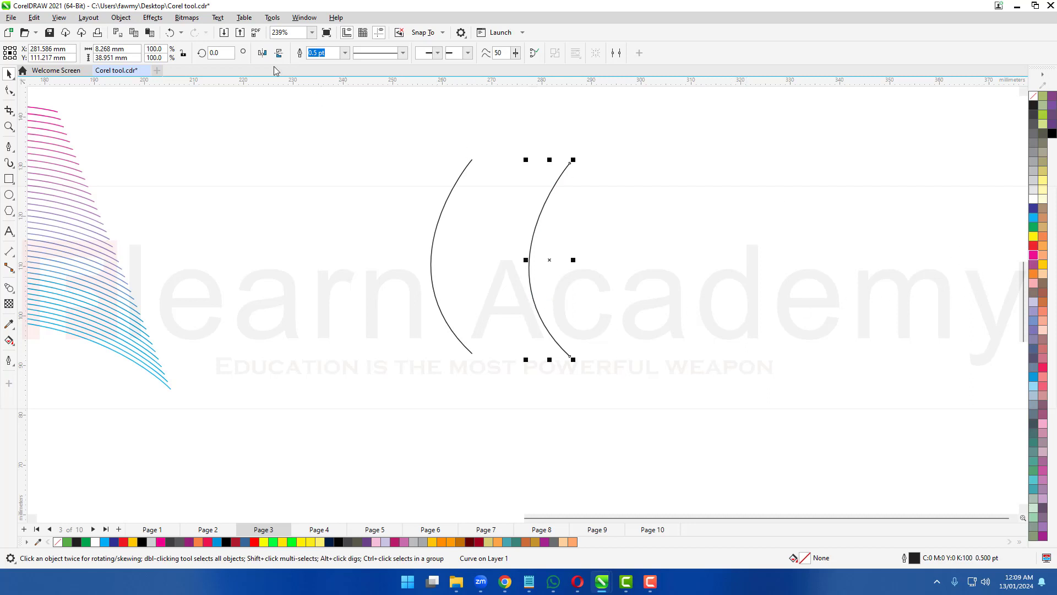
{"action": "left_click", "coordinate": [261, 55]}
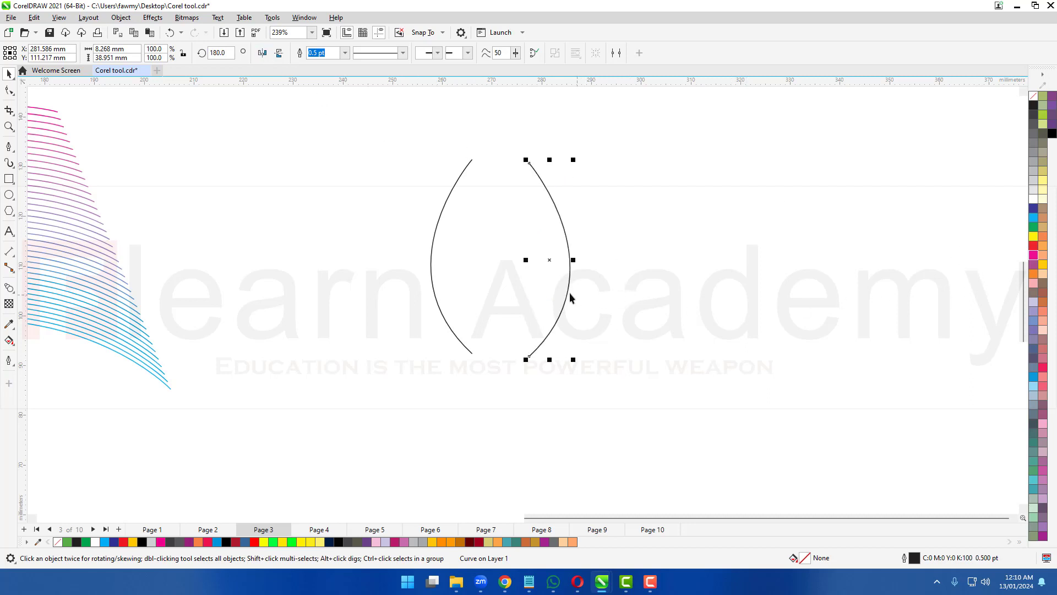
{"action": "left_click_drag", "start_coordinate": [568, 291], "coordinate": [515, 292]}
{"action": "left_click", "coordinate": [451, 307]}
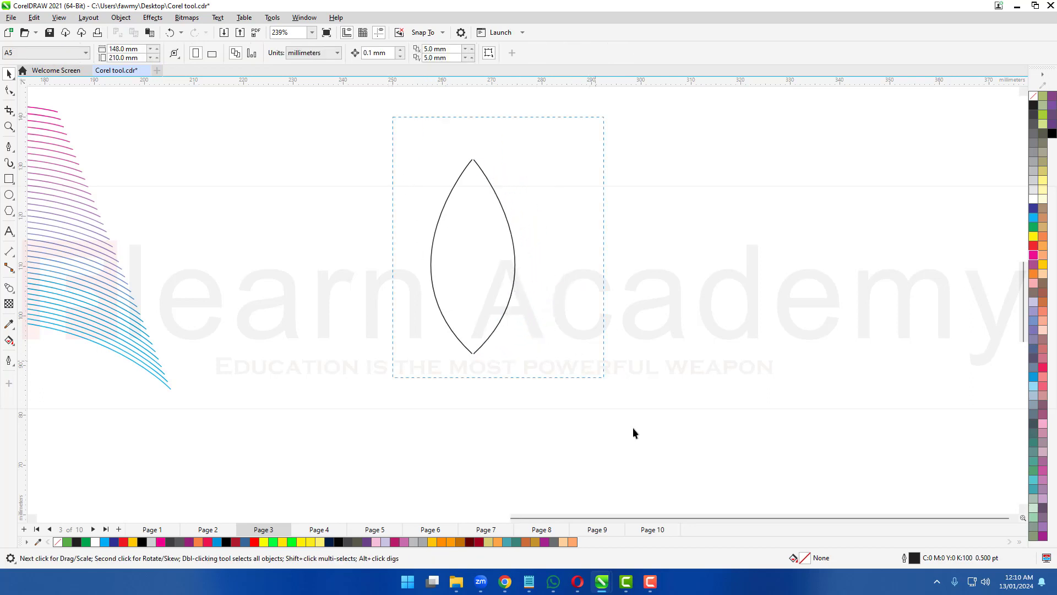
Step: Select both arcs of the leaf shape and set their outline width to Hairline
{"action": "left_click_drag", "start_coordinate": [633, 433], "coordinate": [431, 93]}
{"action": "left_click", "coordinate": [484, 53]}
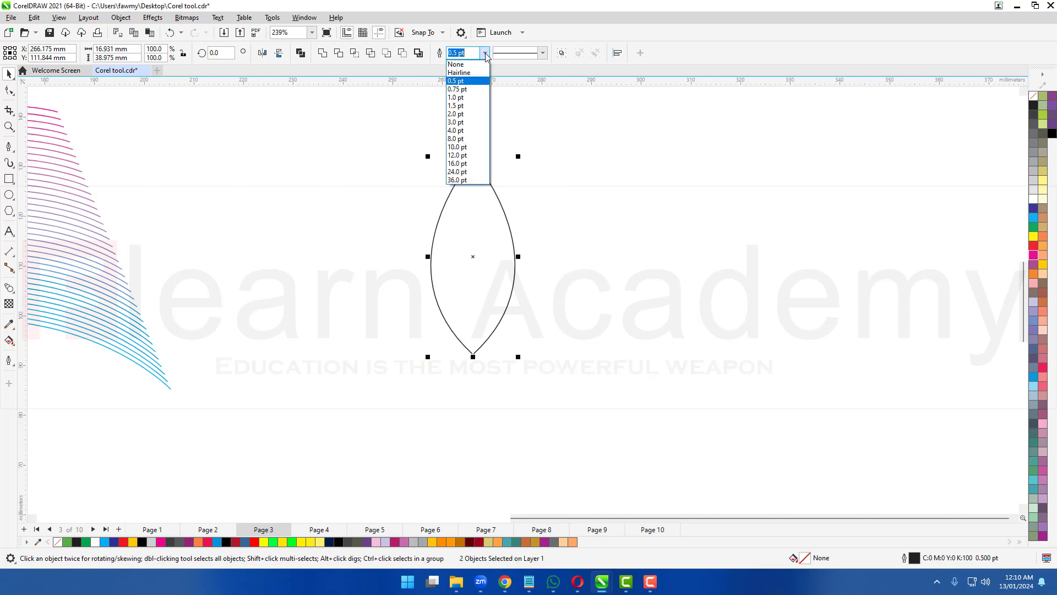
{"action": "left_click", "coordinate": [463, 73]}
{"action": "left_click", "coordinate": [440, 293]}
{"action": "scroll", "coordinate": [431, 277], "scroll_direction": "up", "scroll_amount": 3}
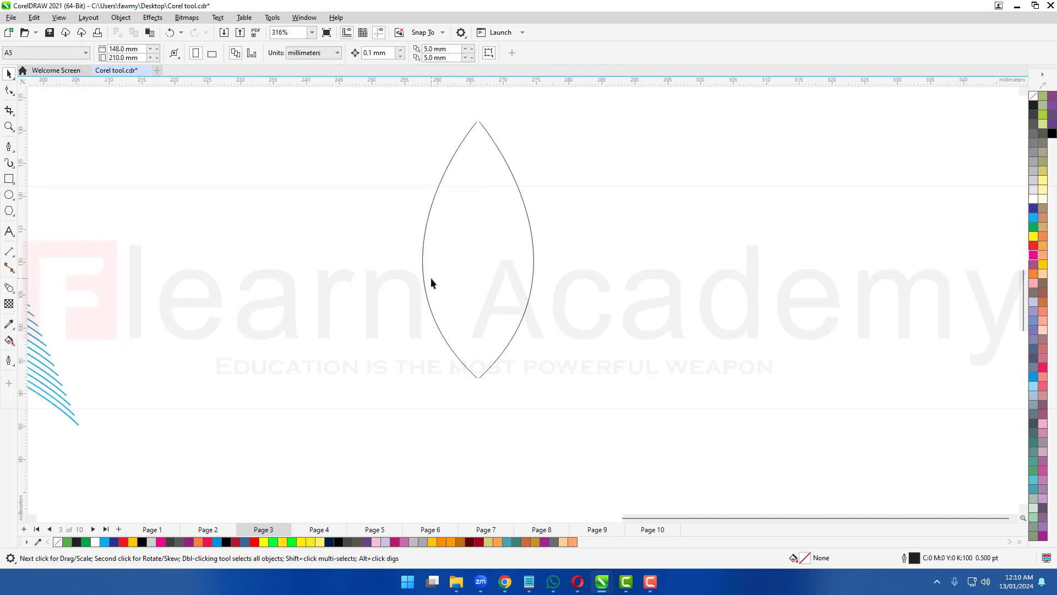
Step: Give the leaf's left arc a magenta outline and its right arc a golden-yellow outline
{"action": "left_click", "coordinate": [421, 282]}
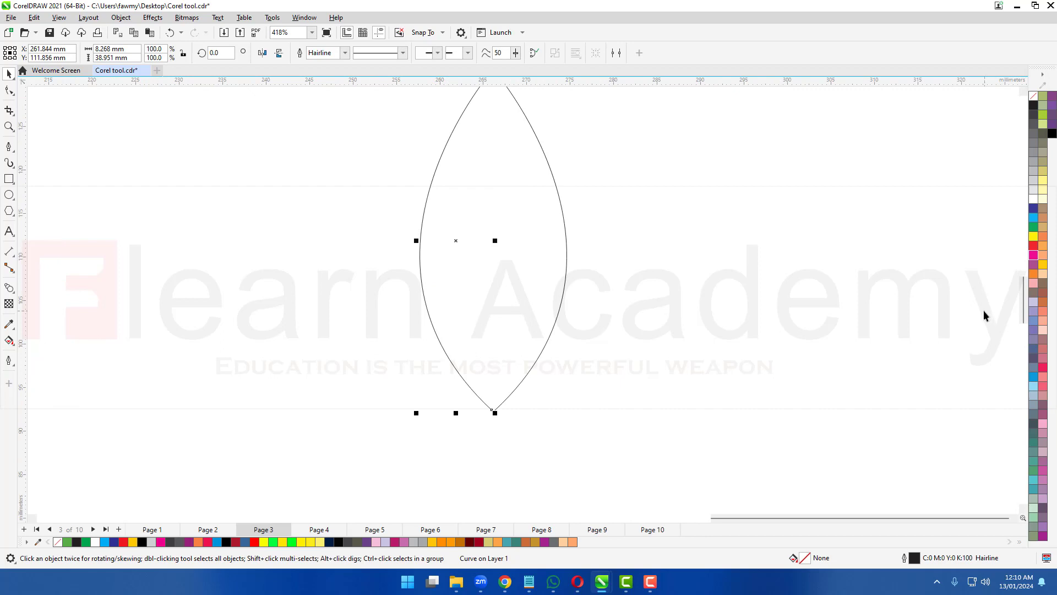
{"action": "right_click", "coordinate": [1033, 259]}
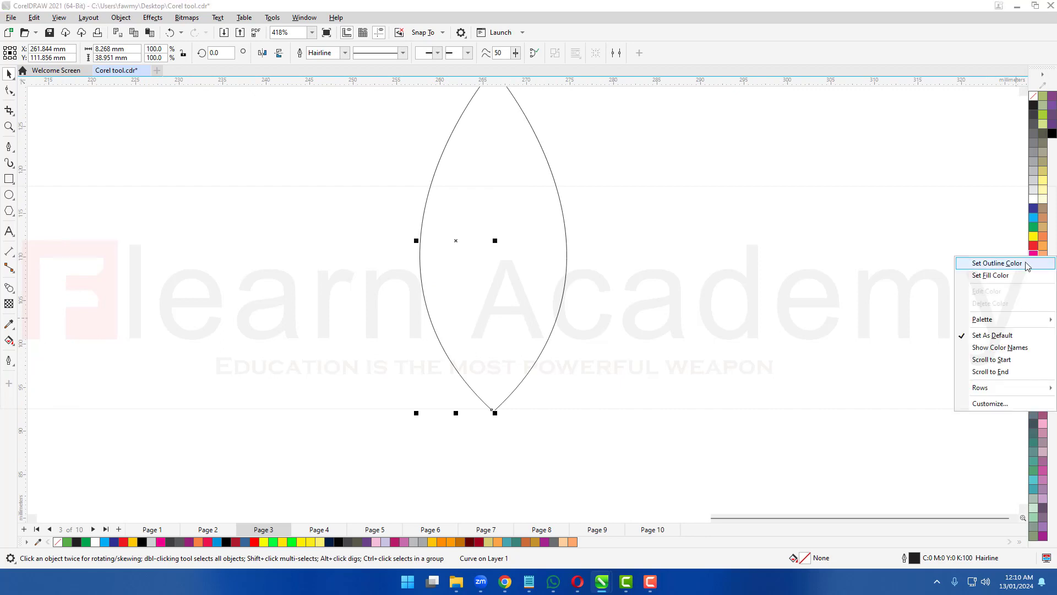
{"action": "left_click", "coordinate": [991, 263]}
{"action": "left_click", "coordinate": [616, 298]}
{"action": "left_click", "coordinate": [567, 274]}
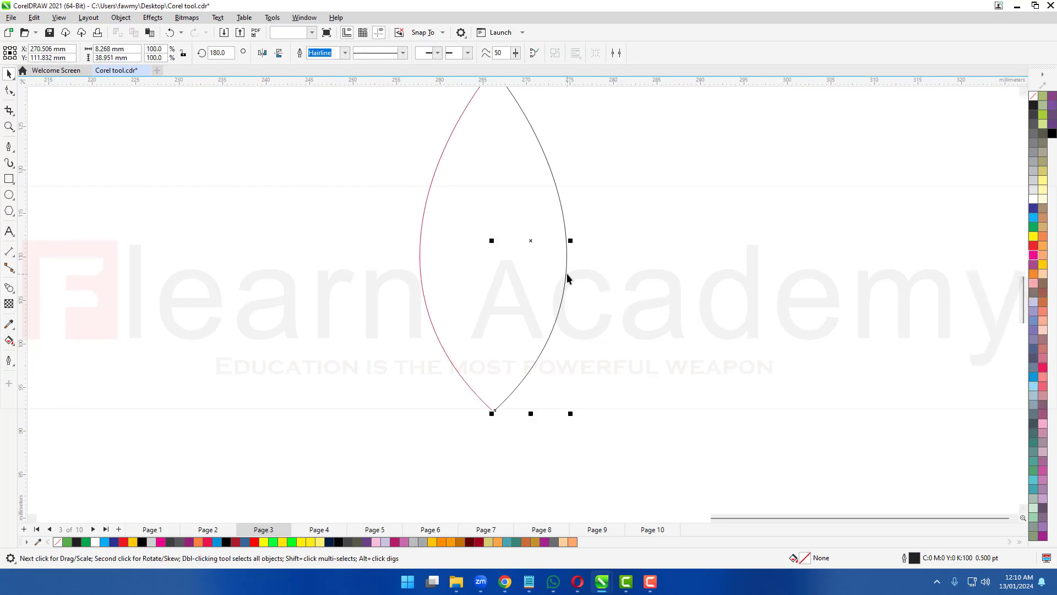
{"action": "right_click", "coordinate": [1042, 267]}
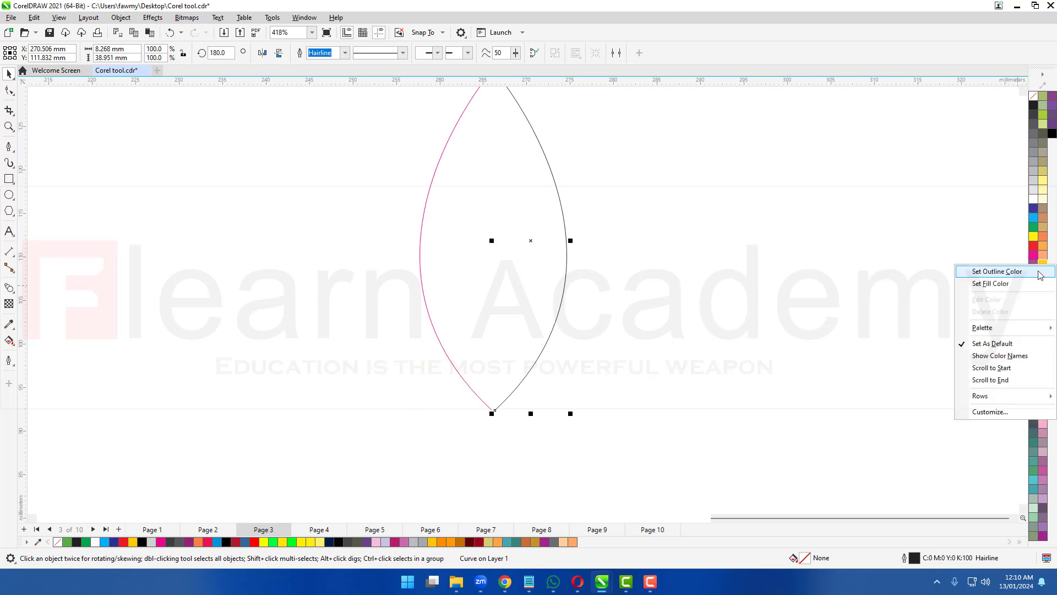
{"action": "left_click", "coordinate": [997, 272]}
{"action": "left_click", "coordinate": [804, 309]}
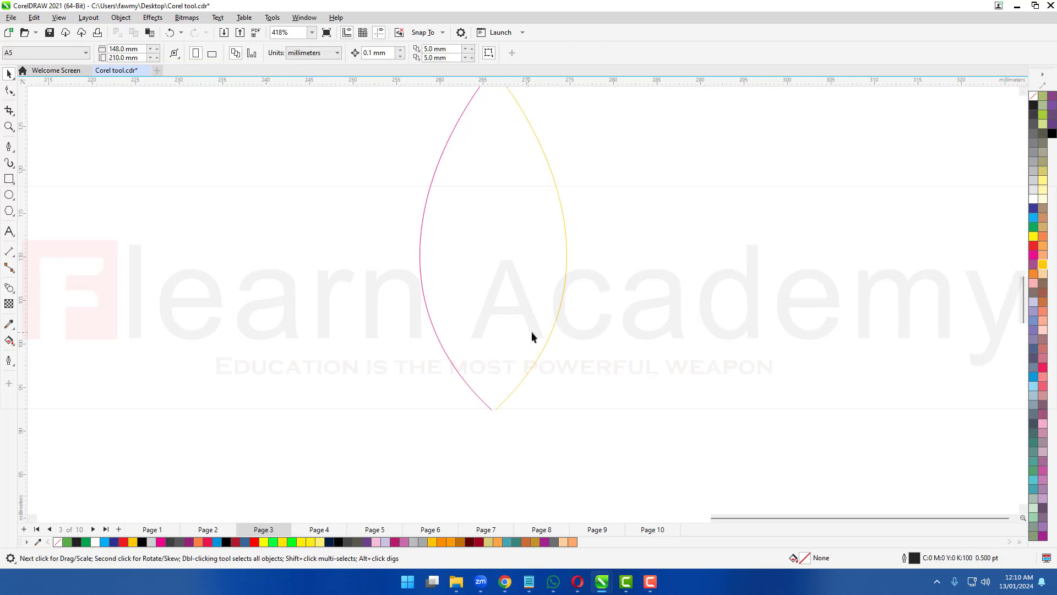
{"action": "scroll", "coordinate": [528, 324], "scroll_direction": "down", "scroll_amount": 2}
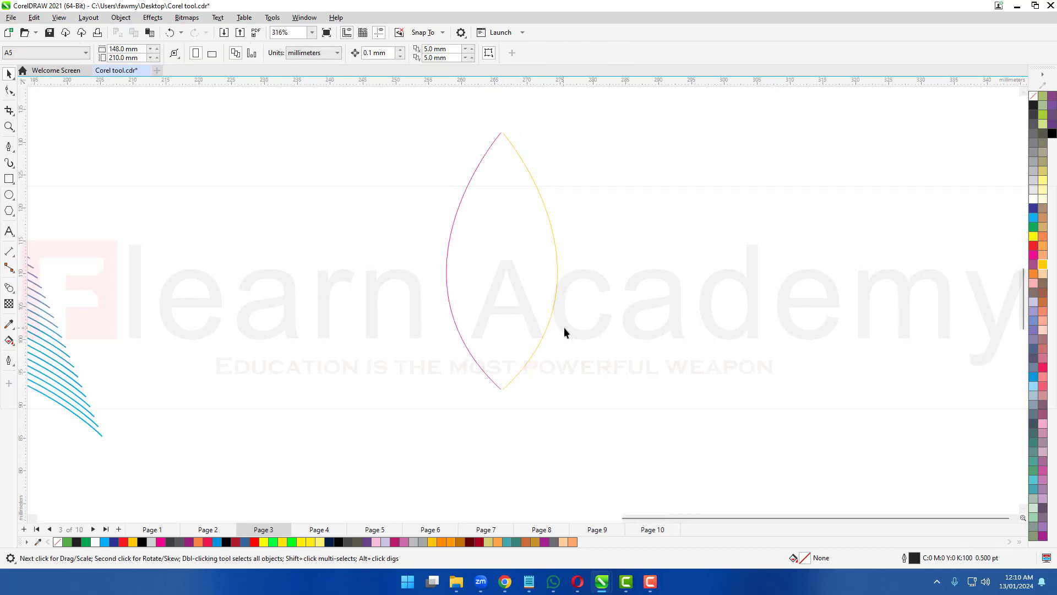
Step: Blend the magenta arc into the yellow arc with the Blend tool
{"action": "left_click_drag", "start_coordinate": [604, 358], "coordinate": [644, 441]}
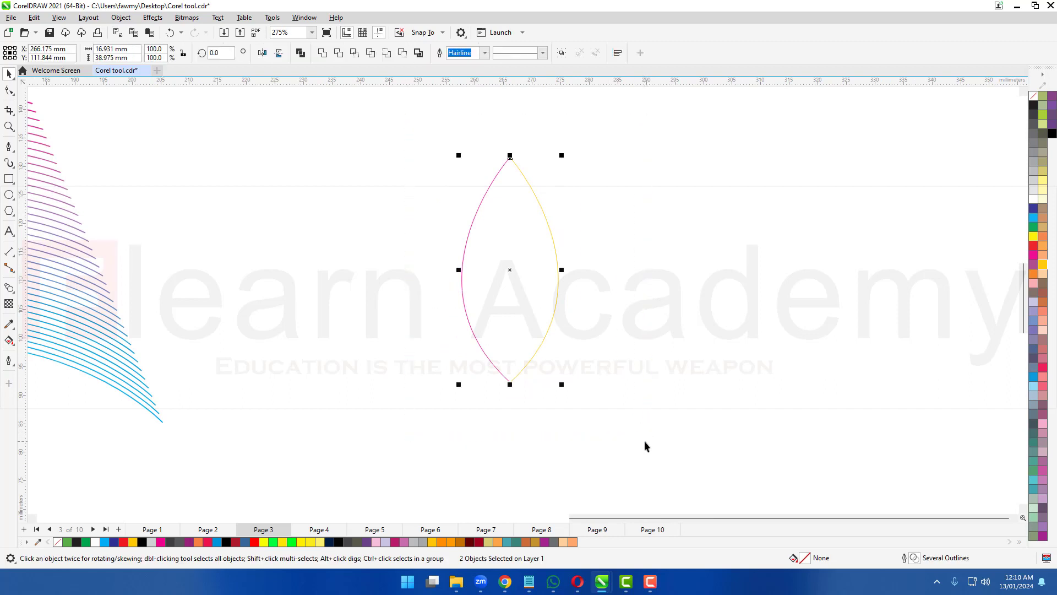
{"action": "left_click", "coordinate": [7, 289]}
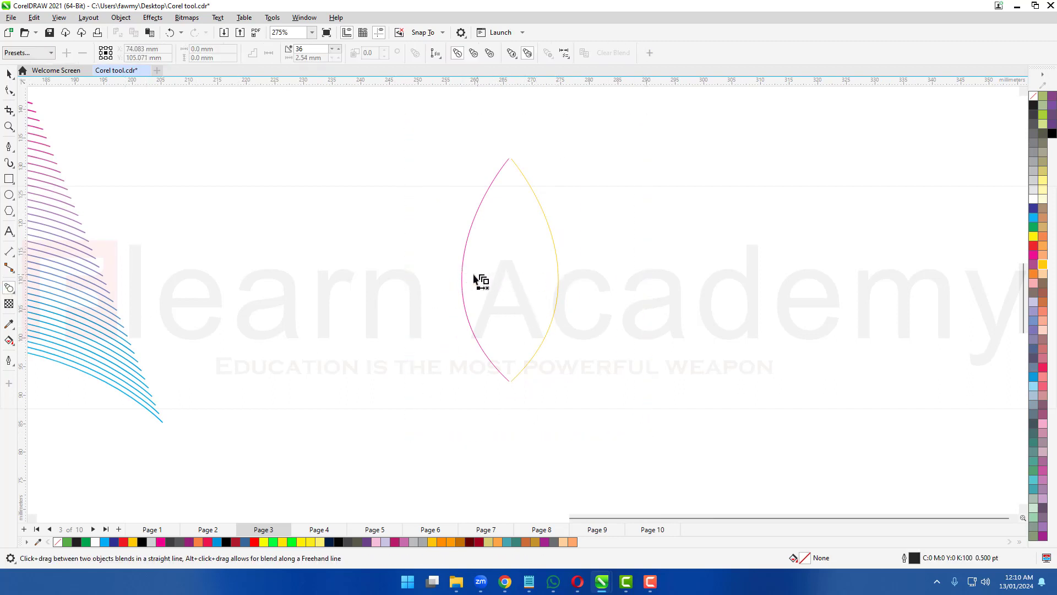
{"action": "left_click_drag", "start_coordinate": [465, 276], "coordinate": [560, 275]}
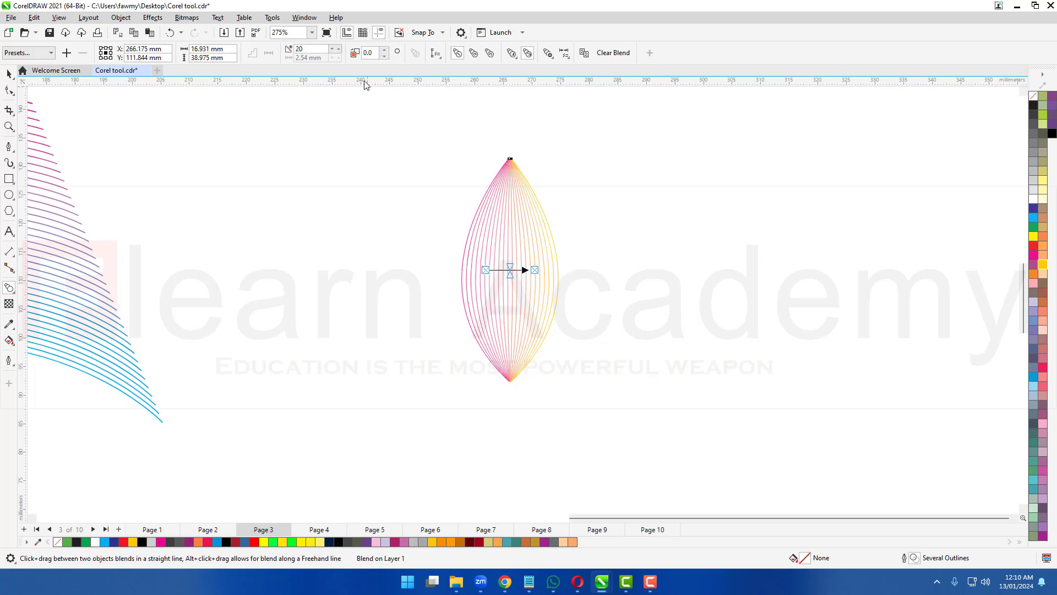
Step: Set the leaf blend to 32 steps and switch back to the Pick tool
{"action": "left_click", "coordinate": [338, 50]}
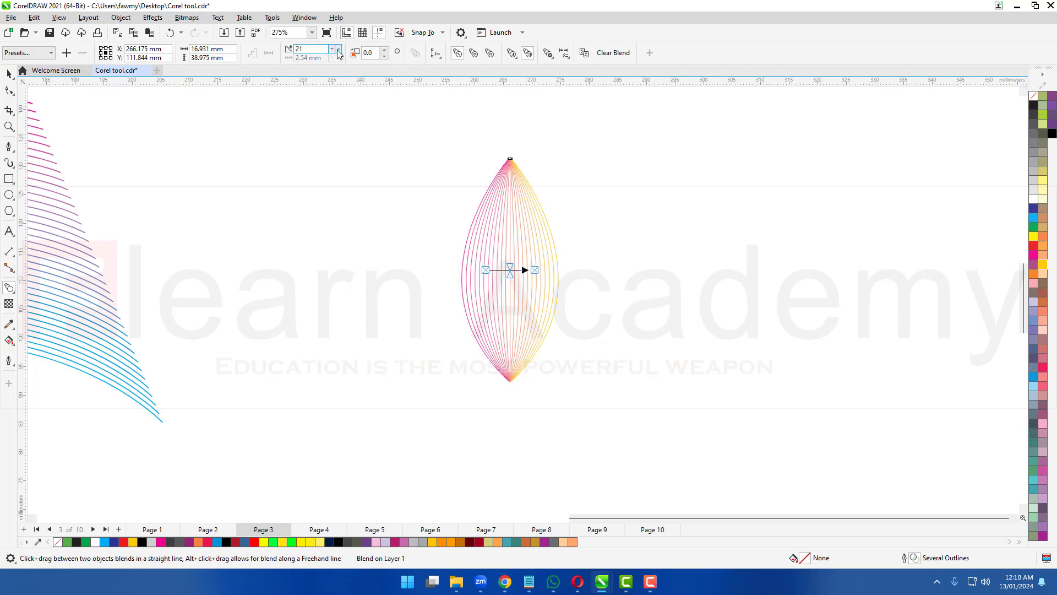
{"action": "left_click", "coordinate": [338, 51]}
{"action": "left_click", "coordinate": [338, 50]}
{"action": "left_click", "coordinate": [338, 50]}
{"action": "left_click", "coordinate": [338, 51]}
{"action": "left_click", "coordinate": [338, 51]}
{"action": "left_click", "coordinate": [338, 51]}
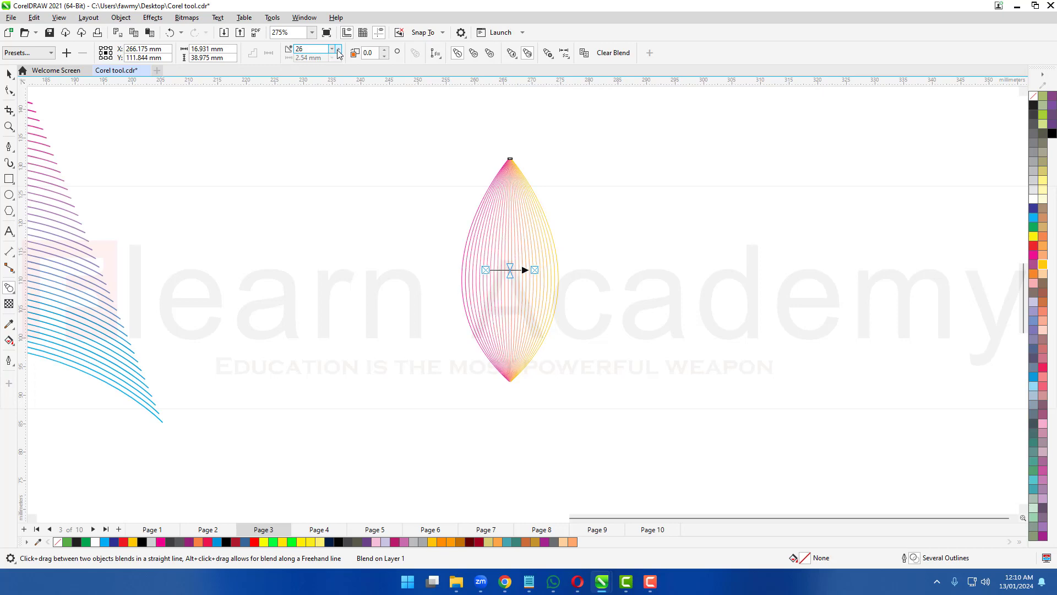
{"action": "left_click", "coordinate": [338, 50]}
{"action": "left_click", "coordinate": [338, 50]}
{"action": "left_click", "coordinate": [338, 51]}
{"action": "left_click", "coordinate": [338, 51]}
{"action": "left_click", "coordinate": [338, 50]}
{"action": "key", "text": "space"}
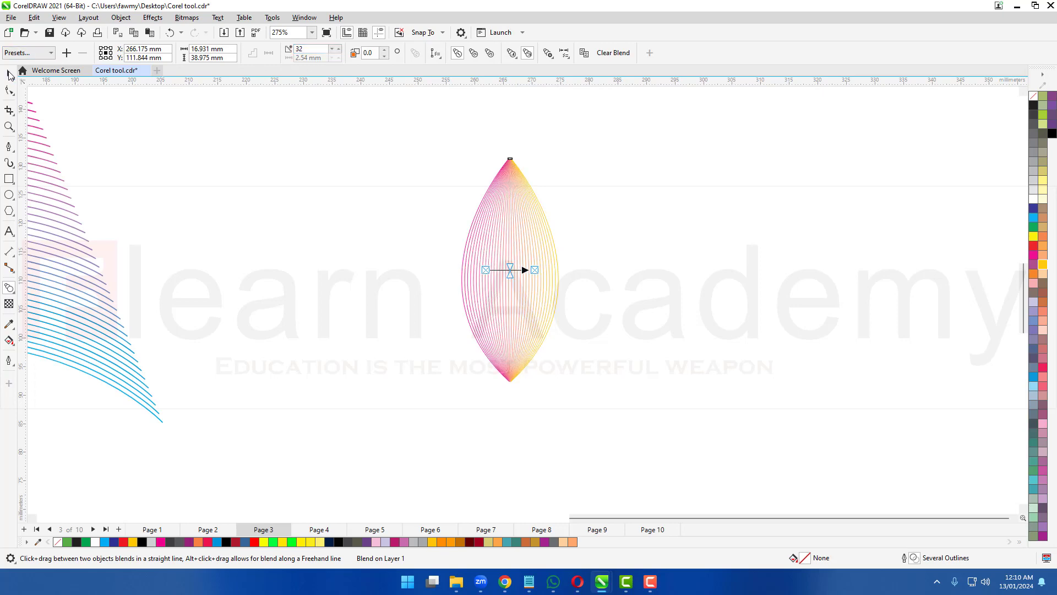
Step: Move the leaf blend onto the upper part of the page, centred at about X 69.2 mm, Y 174.7 mm
{"action": "scroll", "coordinate": [581, 300], "scroll_direction": "down", "scroll_amount": 4}
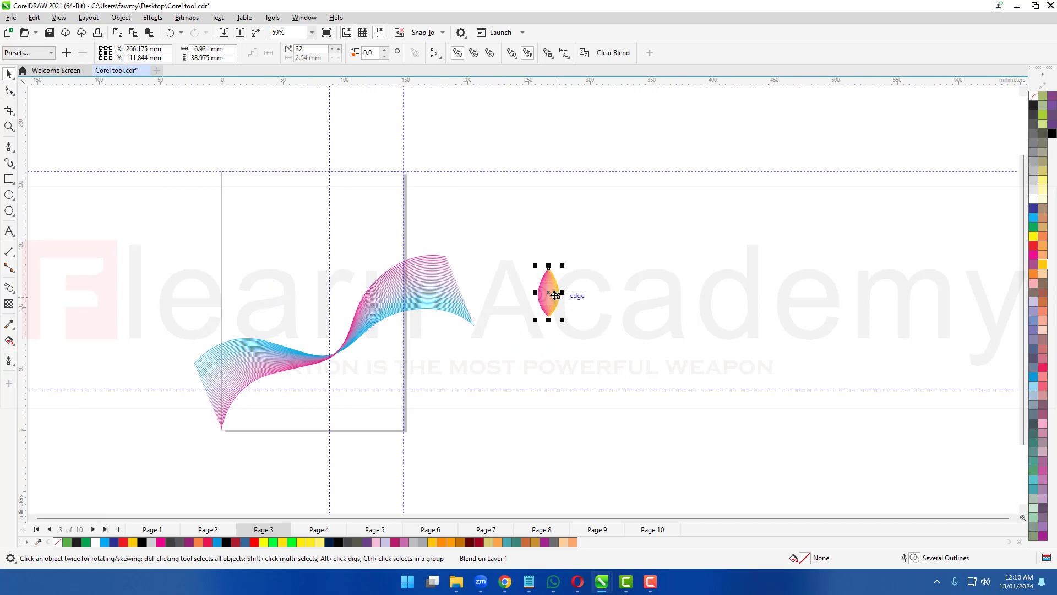
{"action": "left_click_drag", "start_coordinate": [557, 297], "coordinate": [325, 214]}
{"action": "scroll", "coordinate": [307, 222], "scroll_direction": "up", "scroll_amount": 2}
{"action": "right_click", "coordinate": [325, 214]}
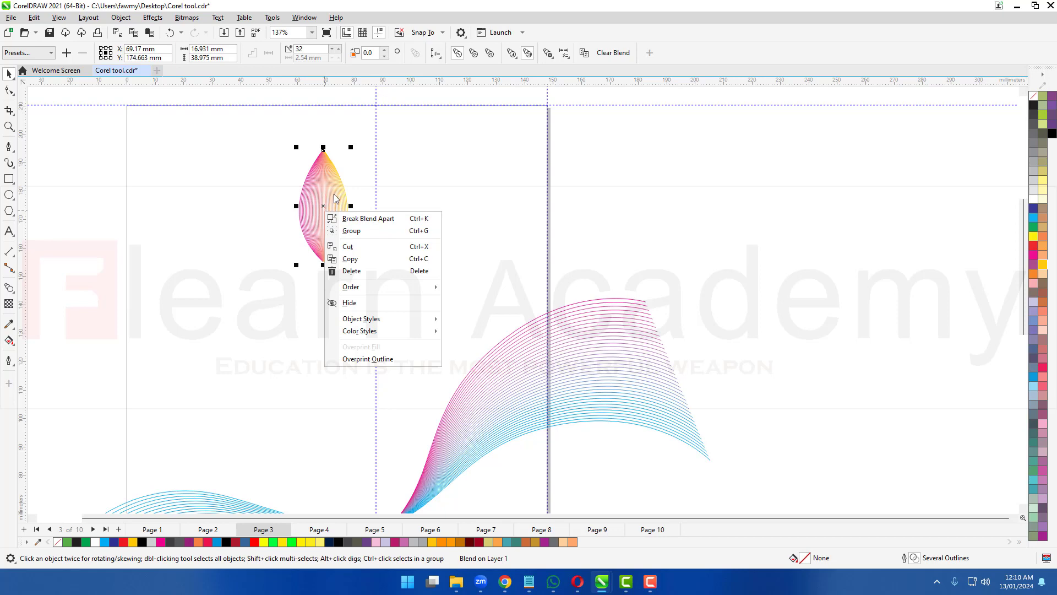
{"action": "left_click", "coordinate": [461, 190]}
Step: Rotate a copy of the petal about 45° clockwise around a pivot just below its lower tip
{"action": "left_click", "coordinate": [333, 209]}
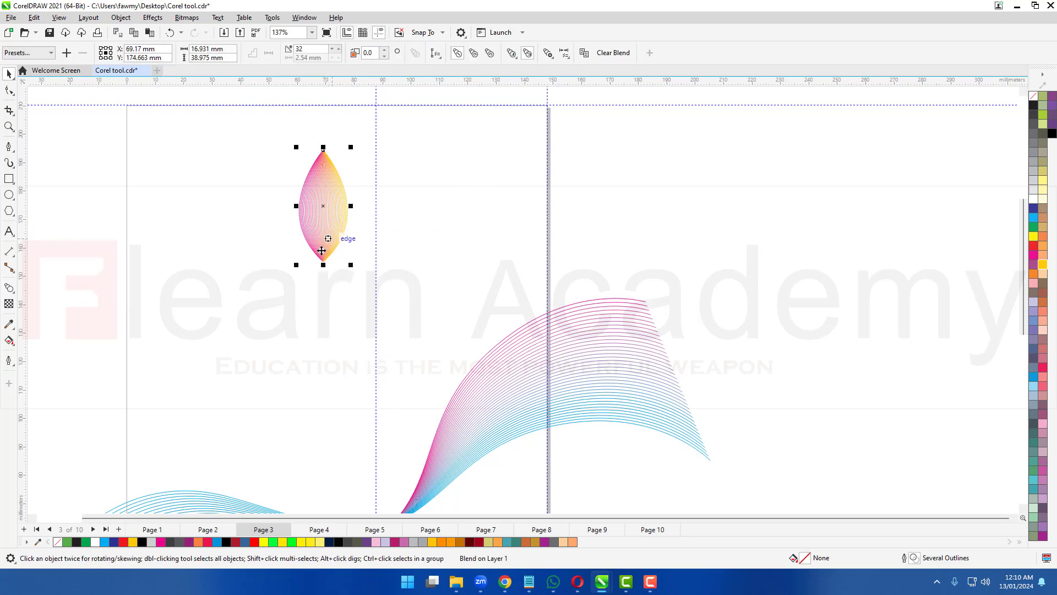
{"action": "left_click", "coordinate": [317, 222]}
{"action": "scroll", "coordinate": [318, 223], "scroll_direction": "up", "scroll_amount": 2}
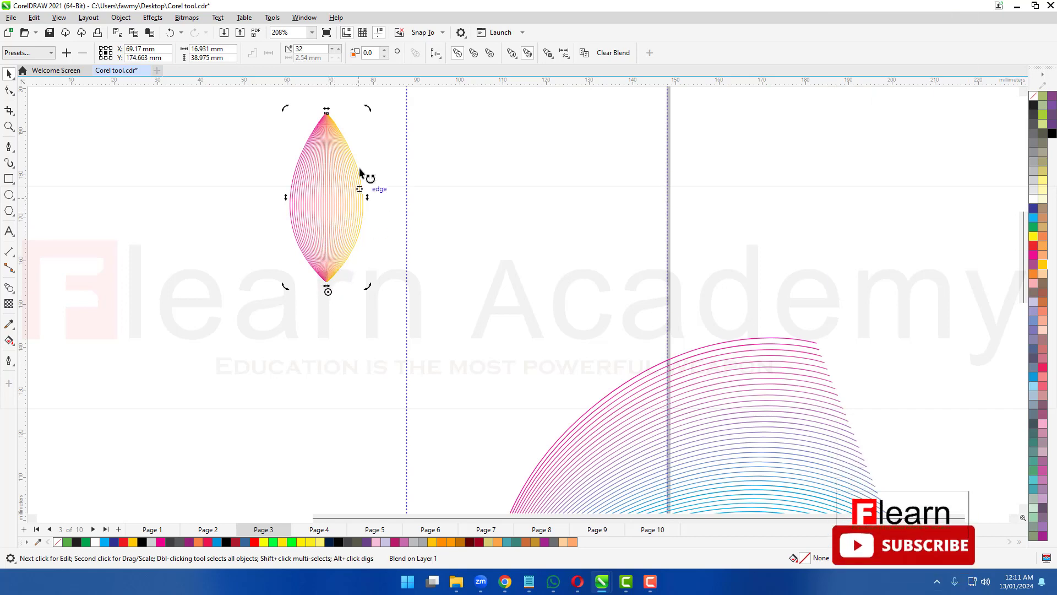
{"action": "mouse_move", "coordinate": [372, 113]}
{"action": "left_mouse_down"}
{"action": "mouse_move", "coordinate": [503, 288]}
{"action": "mouse_move", "coordinate": [404, 179]}
{"action": "mouse_move", "coordinate": [451, 217]}
{"action": "left_mouse_up"}
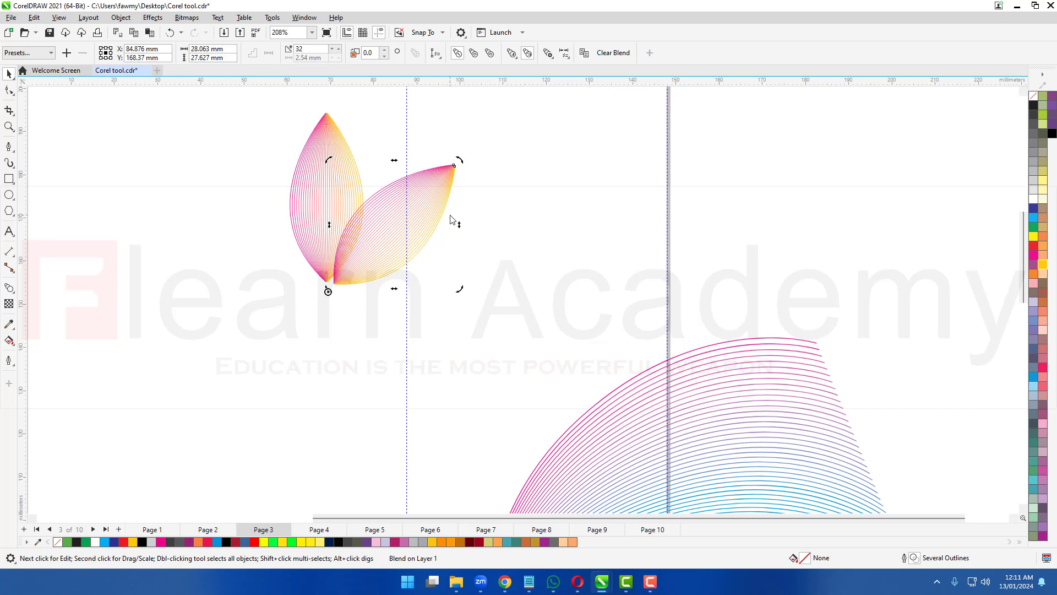
Step: Repeat the rotated copy six more times to complete an eight-petal flower, and deselect it
{"action": "key", "text": "ctrl+r"}
{"action": "key", "text": "ctrl+r"}
{"action": "key", "text": "ctrl+r"}
{"action": "key", "text": "ctrl+r"}
{"action": "key", "text": "ctrl+r"}
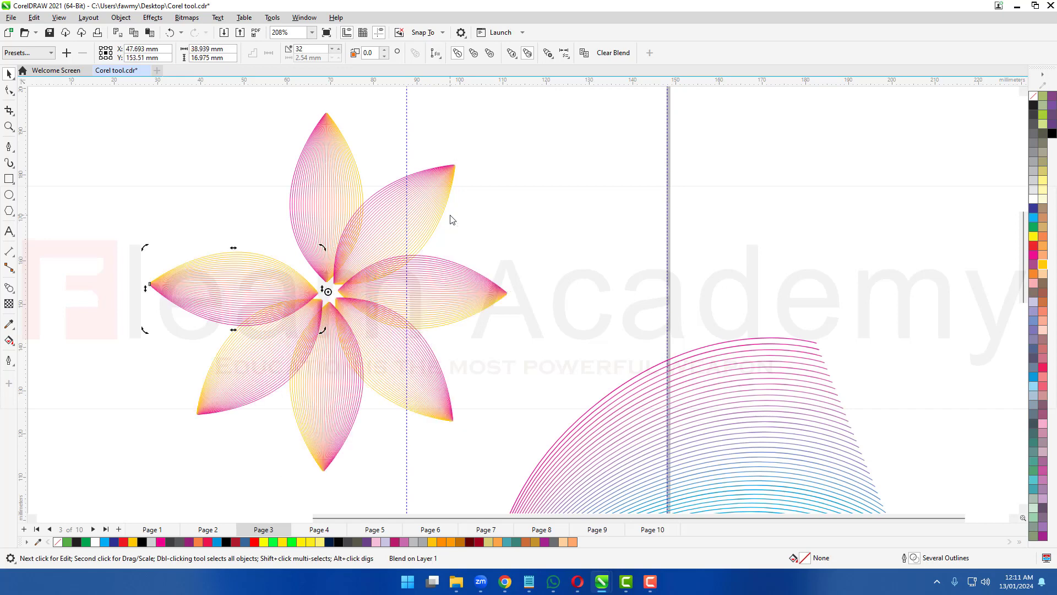
{"action": "key", "text": "ctrl+r"}
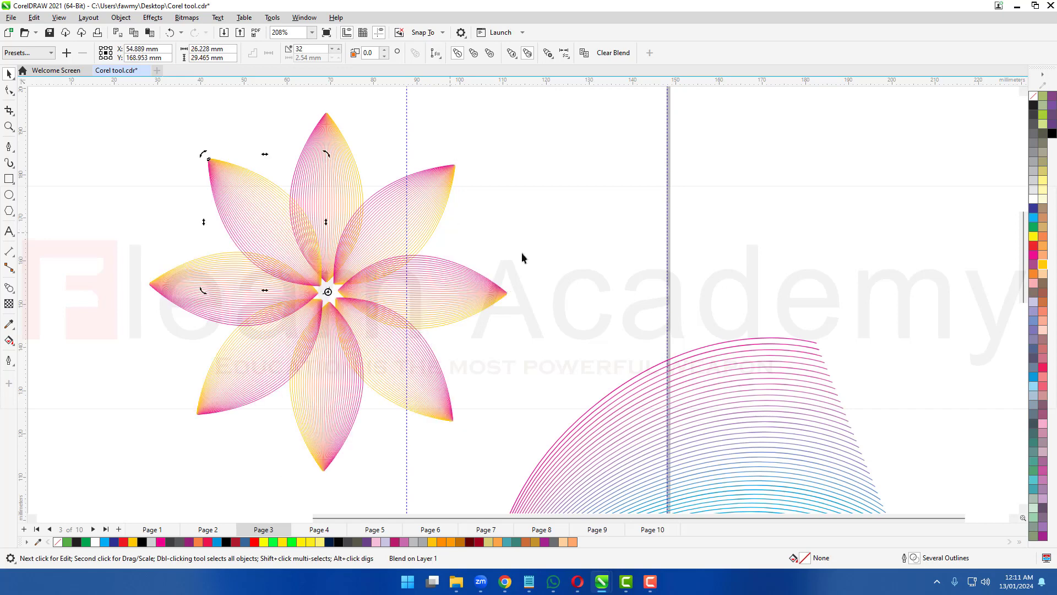
{"action": "left_click", "coordinate": [589, 253]}
Step: Draw a circle about 4.8 mm in diameter over the gap at the flower's centre
{"action": "scroll", "coordinate": [331, 311], "scroll_direction": "up", "scroll_amount": 3}
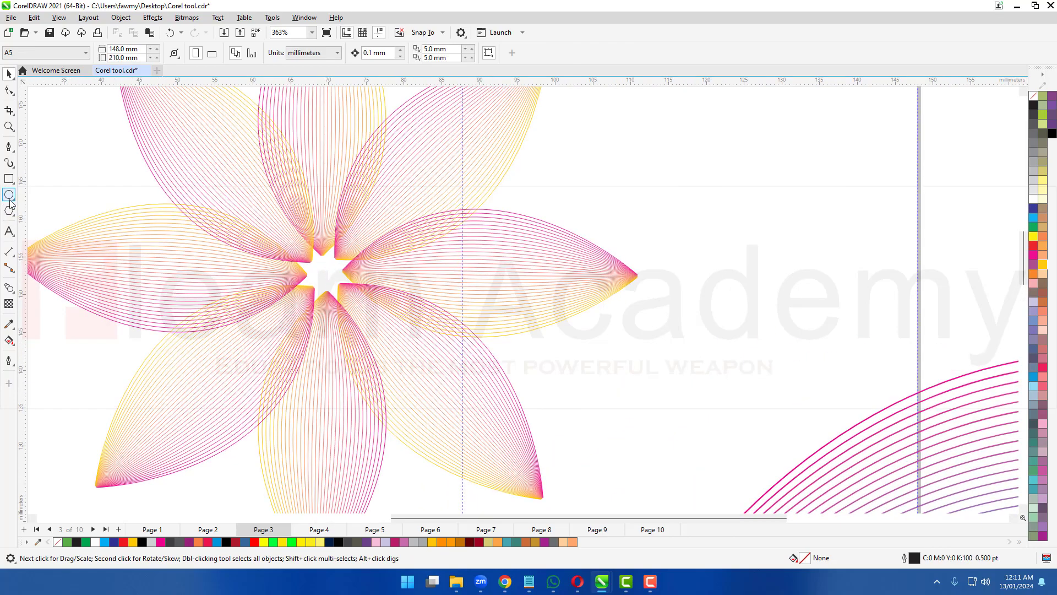
{"action": "key", "text": "F7"}
{"action": "scroll", "coordinate": [330, 274], "scroll_direction": "up", "scroll_amount": 3}
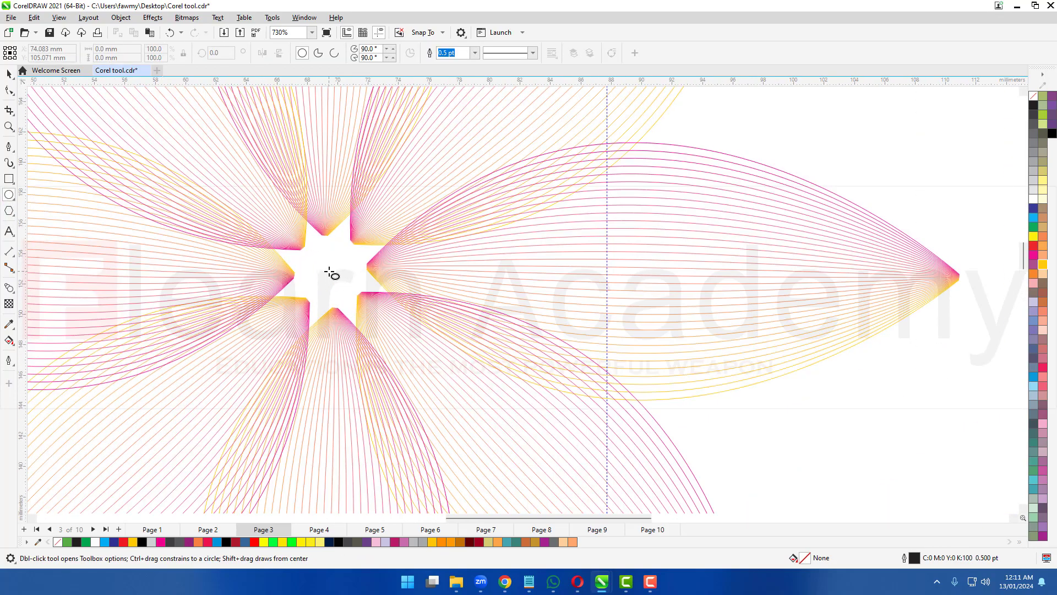
{"action": "left_click_drag", "start_coordinate": [328, 271], "coordinate": [366, 300]}
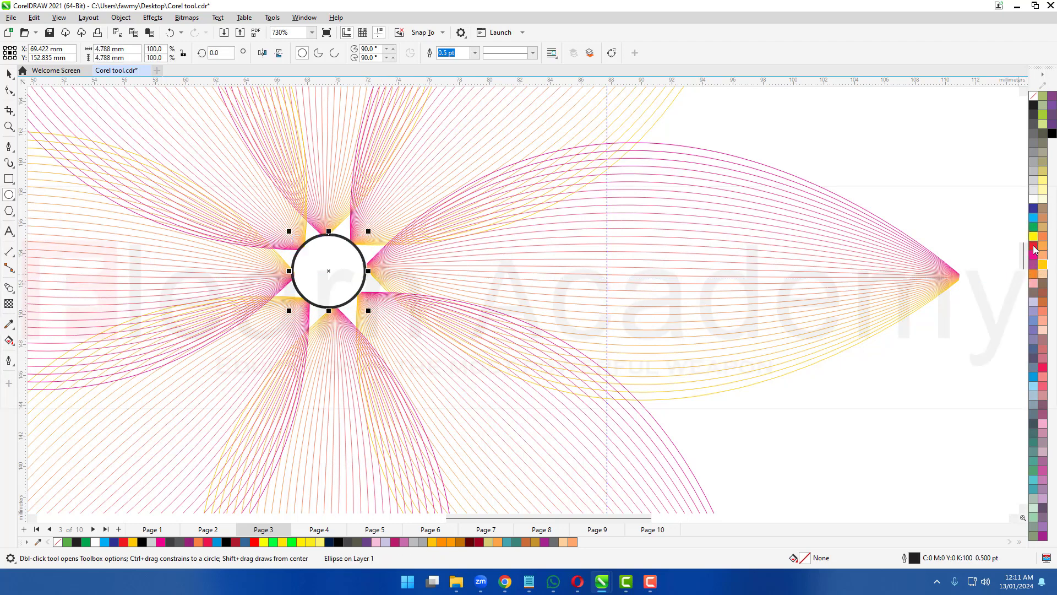
Step: Try a red outline on the central circle, and change it to magenta
{"action": "right_click", "coordinate": [1033, 251]}
{"action": "left_click", "coordinate": [1029, 257]}
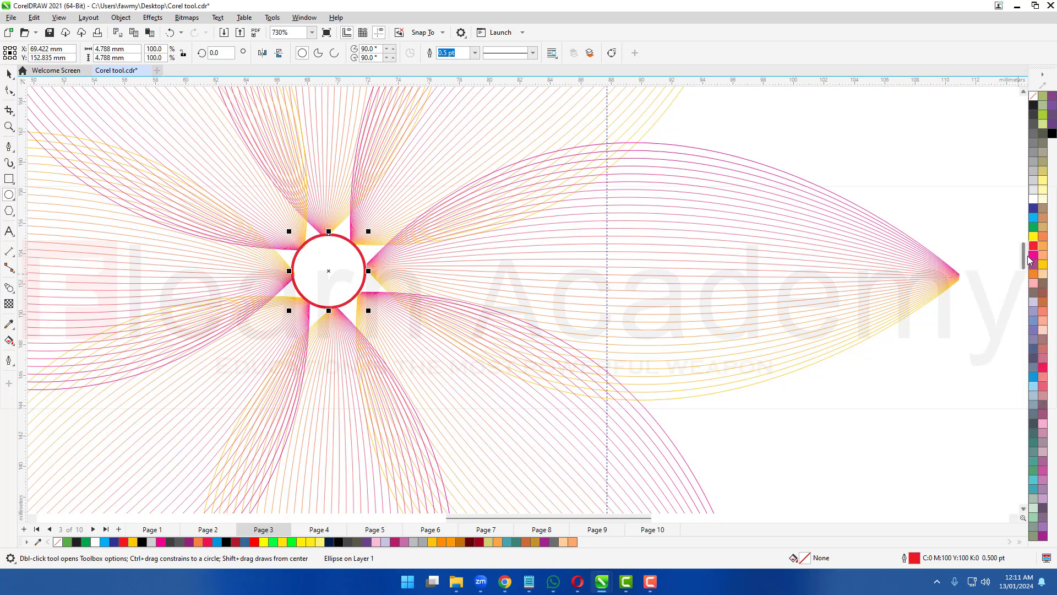
{"action": "right_click", "coordinate": [1034, 256]}
{"action": "left_click", "coordinate": [1033, 264]}
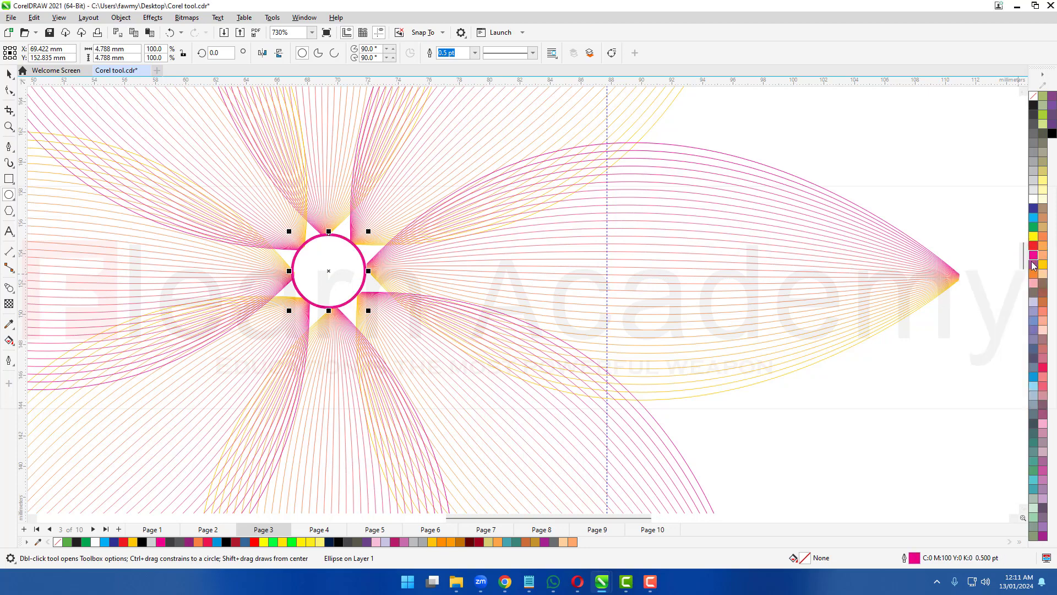
{"action": "scroll", "coordinate": [338, 271], "scroll_direction": "up", "scroll_amount": 2}
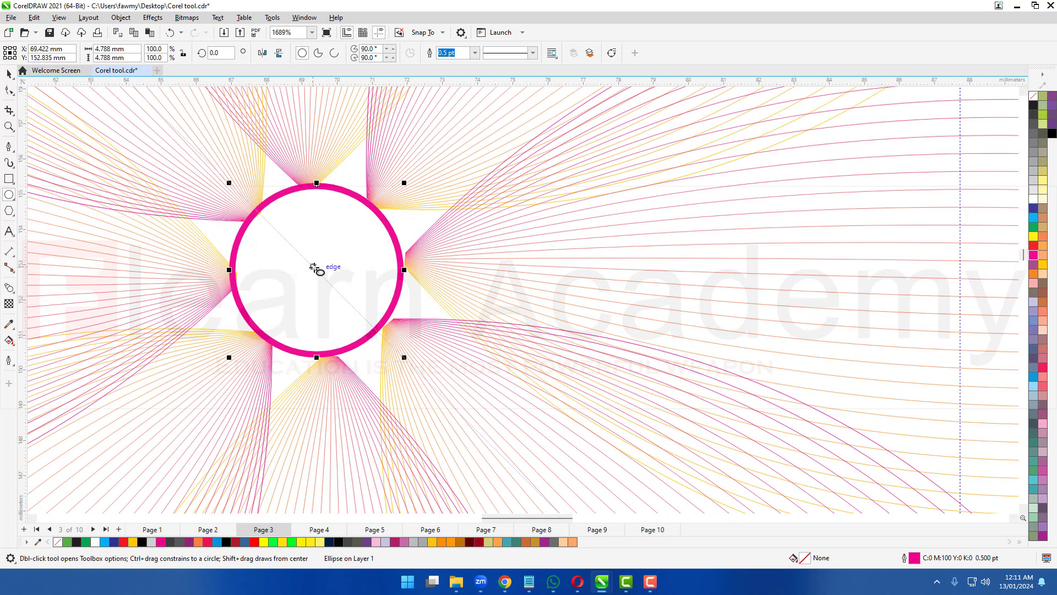
Step: Deselect the magenta circle at the flower's centre
{"action": "key", "text": "space"}
{"action": "scroll", "coordinate": [423, 236], "scroll_direction": "down", "scroll_amount": 6}
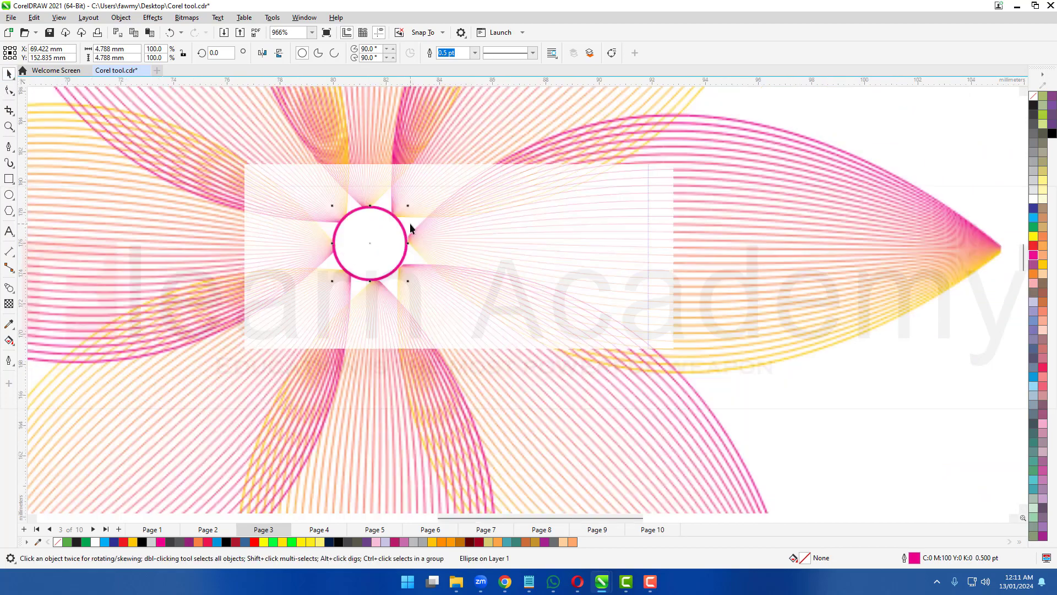
{"action": "left_click", "coordinate": [579, 242]}
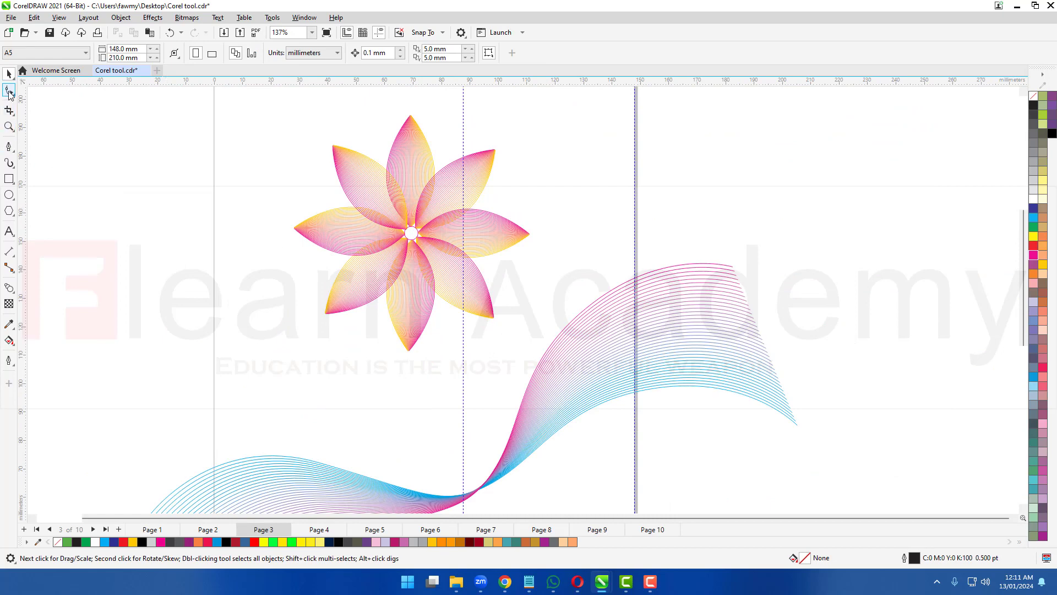
{"action": "left_click", "coordinate": [9, 146]}
{"action": "scroll", "coordinate": [413, 181], "scroll_direction": "down", "scroll_amount": 3}
{"action": "scroll", "coordinate": [420, 213], "scroll_direction": "up", "scroll_amount": 2}
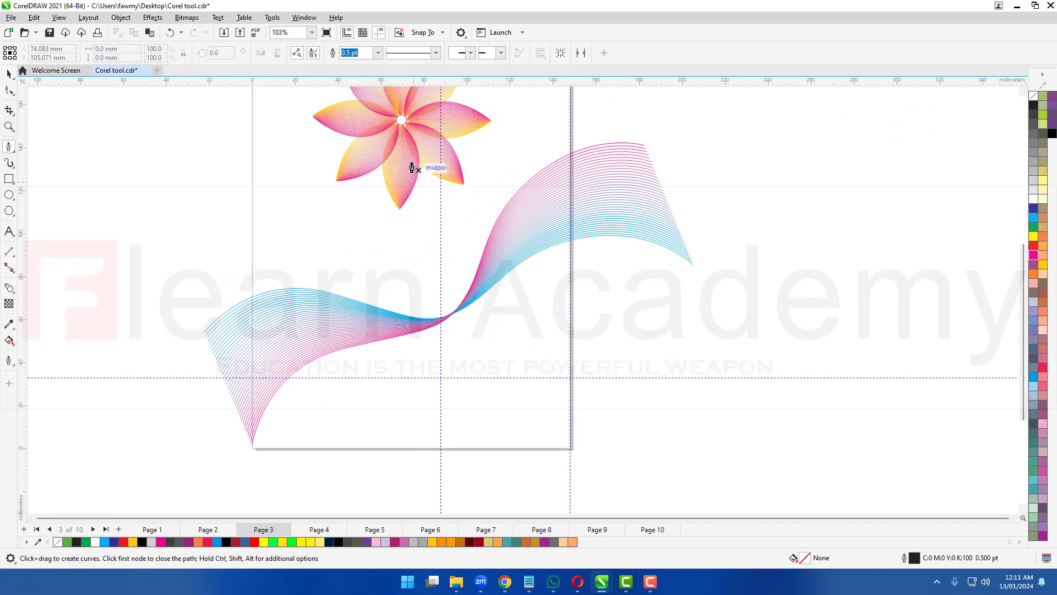
{"action": "scroll", "coordinate": [408, 143], "scroll_direction": "down", "scroll_amount": 1}
{"action": "scroll", "coordinate": [405, 141], "scroll_direction": "up", "scroll_amount": 2}
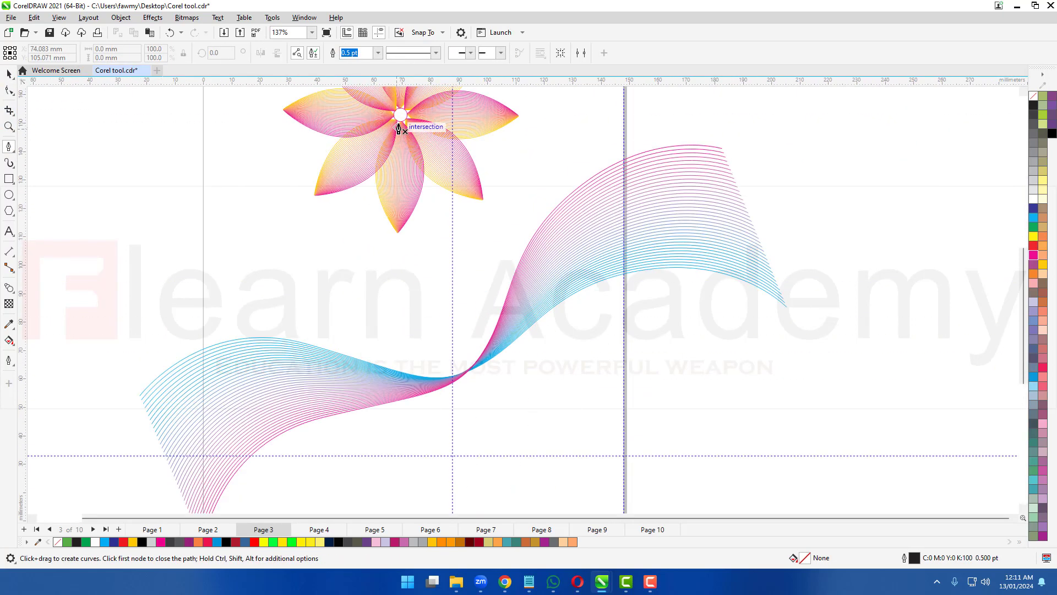
Step: Delete the flower's bottom petal, directly below the central circle
{"action": "left_click", "coordinate": [8, 73]}
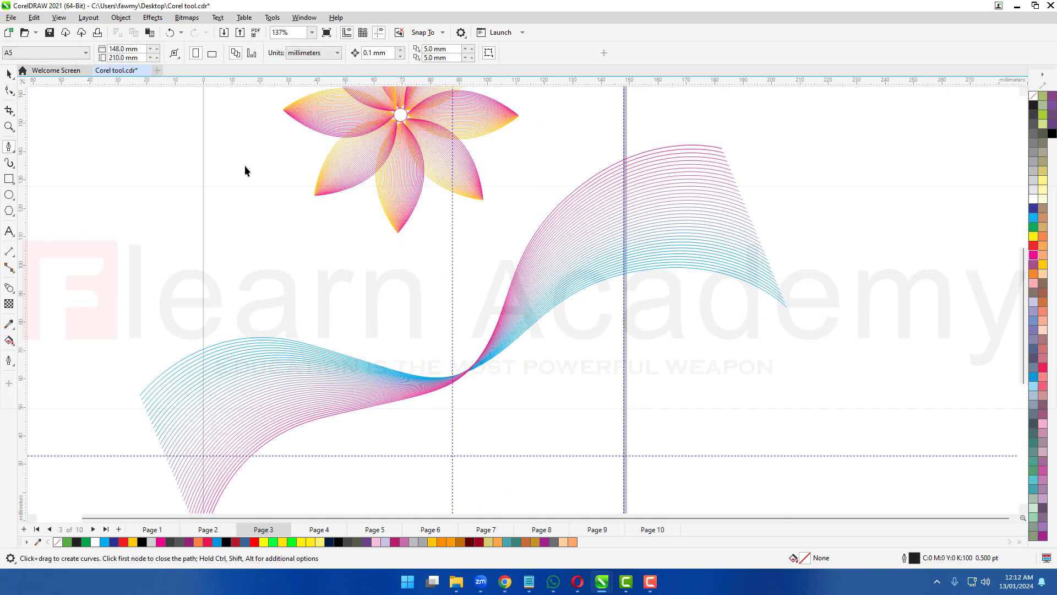
{"action": "left_click", "coordinate": [396, 190]}
{"action": "key", "text": "Delete"}
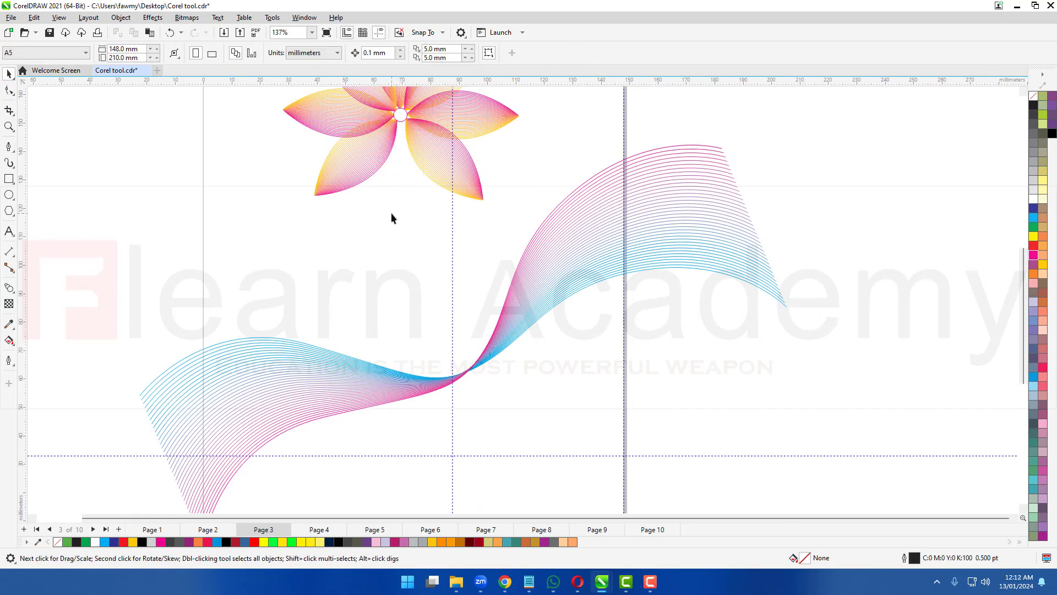
Step: Draw a curved stem with the Pen tool from the flower's centre down to the ribbon, about 16 mm wide and 78 mm high
{"action": "scroll", "coordinate": [391, 213], "scroll_direction": "down", "scroll_amount": 1}
{"action": "scroll", "coordinate": [414, 95], "scroll_direction": "down", "scroll_amount": 1}
{"action": "scroll", "coordinate": [414, 95], "scroll_direction": "up", "scroll_amount": 3}
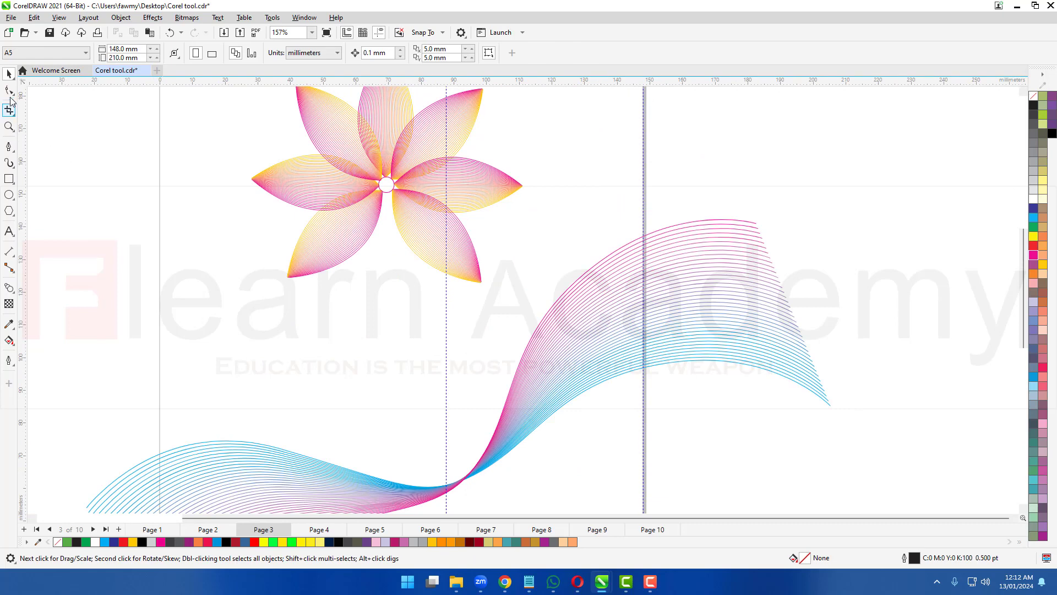
{"action": "left_click", "coordinate": [8, 146]}
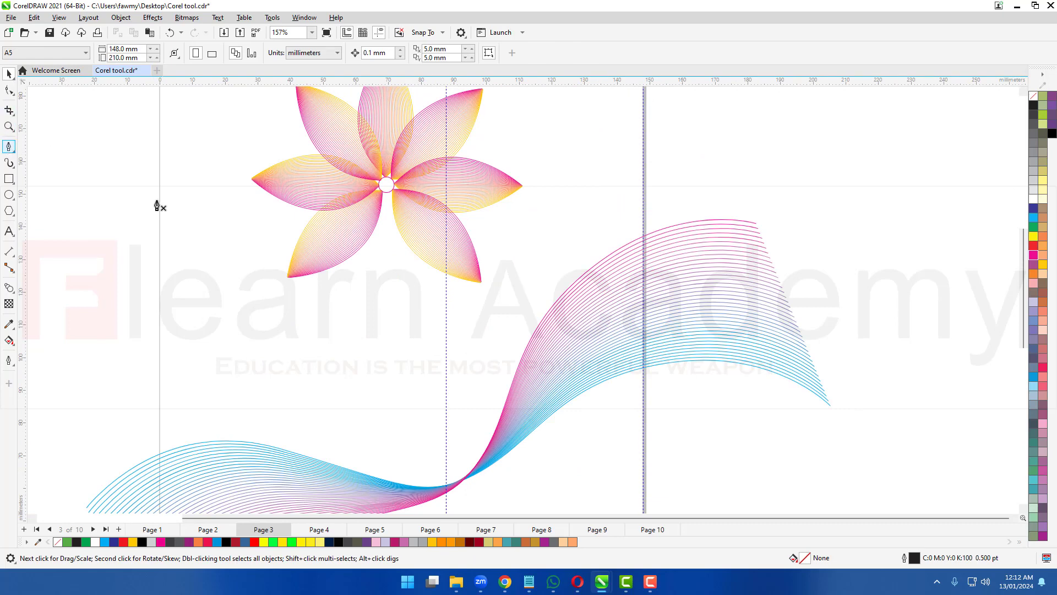
{"action": "left_click", "coordinate": [386, 185]}
{"action": "scroll", "coordinate": [401, 216], "scroll_direction": "down", "scroll_amount": 2}
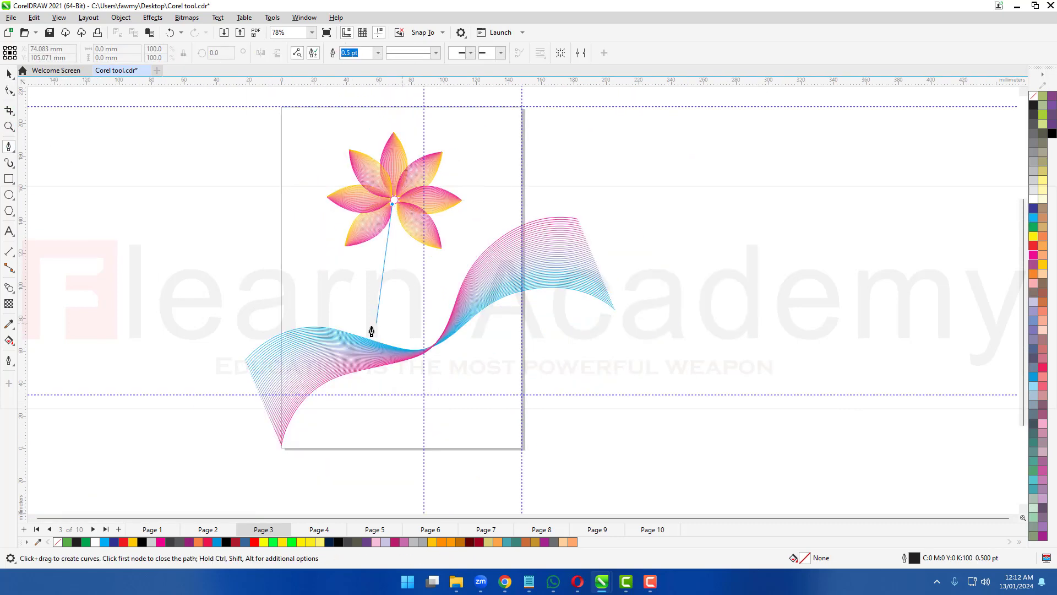
{"action": "left_click_drag", "start_coordinate": [368, 331], "coordinate": [334, 376]}
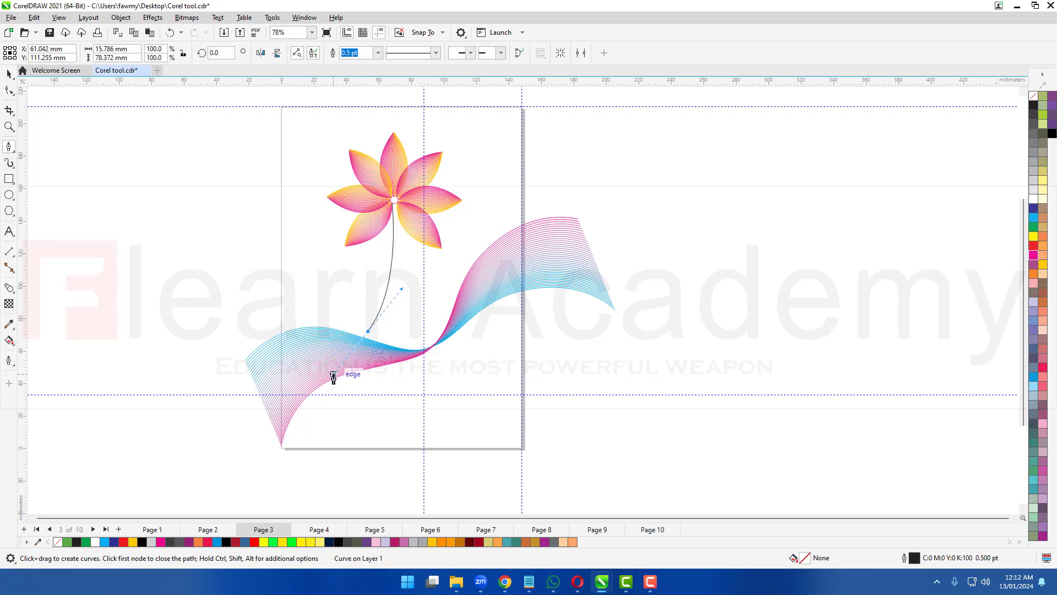
{"action": "key", "text": "Escape"}
{"action": "left_click", "coordinate": [9, 74]}
Step: Reshape the stem by moving its lower end node slightly down and to the left along the ribbon's upper edge
{"action": "scroll", "coordinate": [385, 223], "scroll_direction": "up", "scroll_amount": 5}
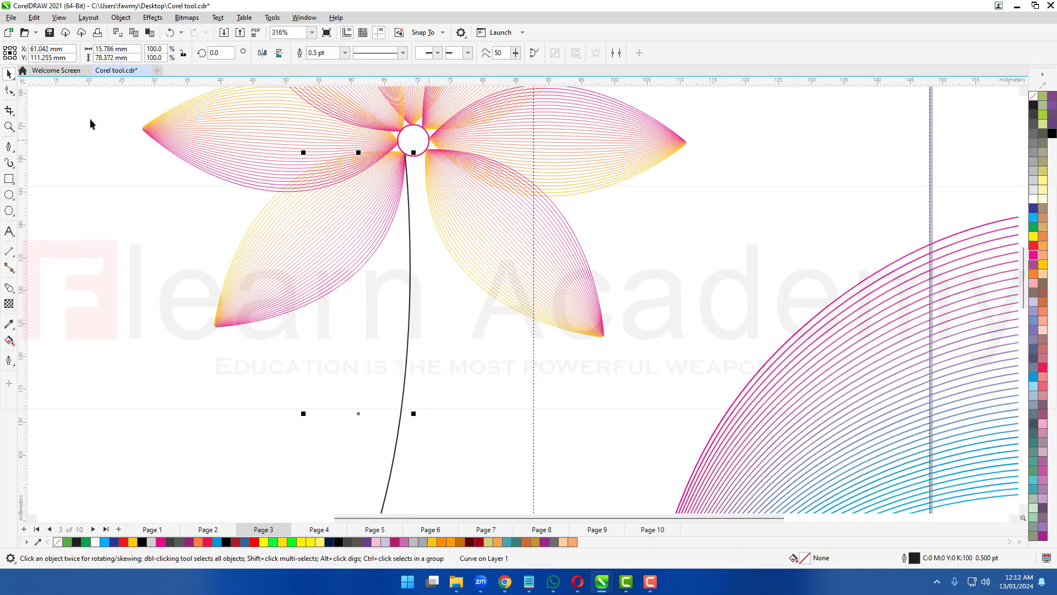
{"action": "left_click", "coordinate": [9, 90]}
{"action": "scroll", "coordinate": [507, 177], "scroll_direction": "down", "scroll_amount": 4}
{"action": "scroll", "coordinate": [411, 448], "scroll_direction": "up", "scroll_amount": 1}
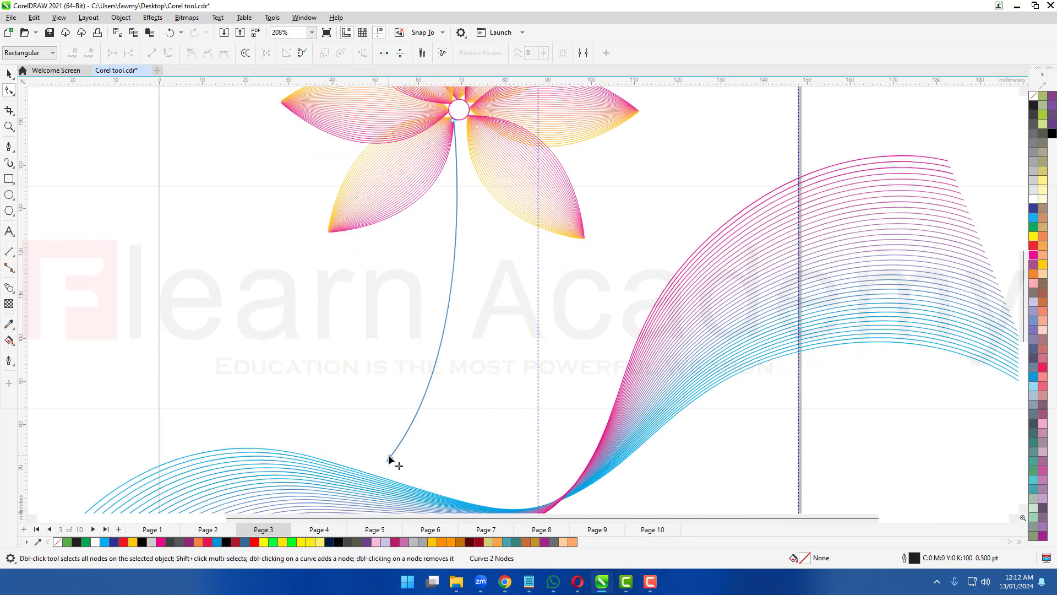
{"action": "left_click_drag", "start_coordinate": [388, 457], "coordinate": [494, 355]}
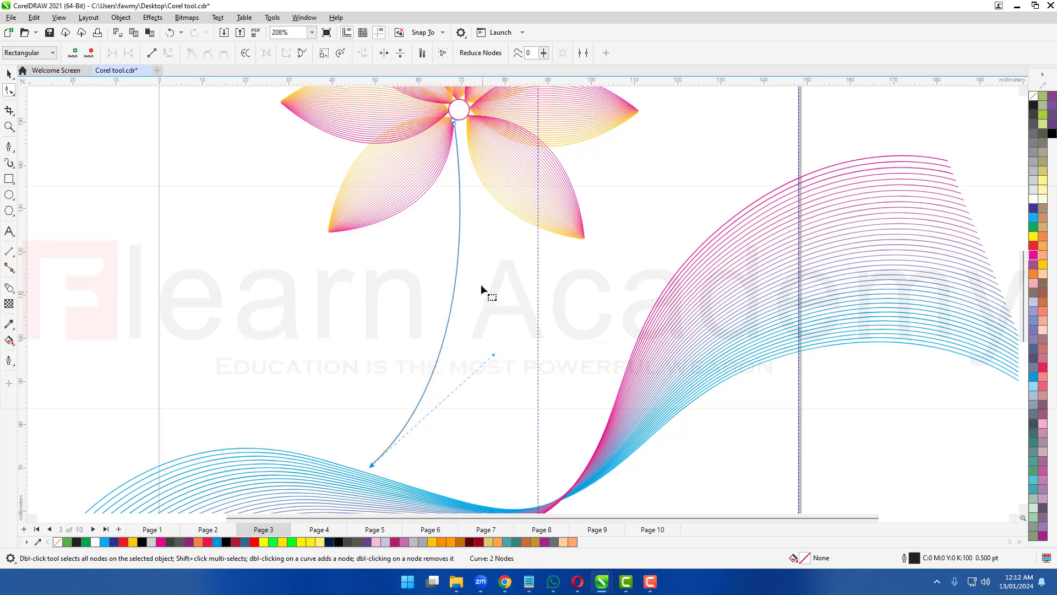
{"action": "left_click", "coordinate": [453, 122]}
{"action": "scroll", "coordinate": [454, 123], "scroll_direction": "up", "scroll_amount": 2}
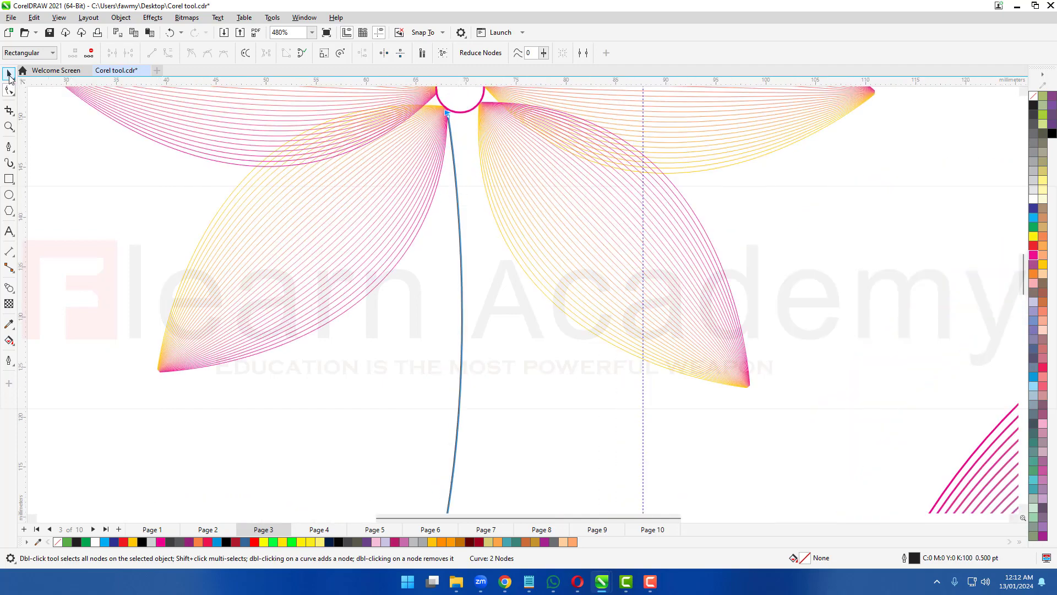
Step: Place a copy of the stem curve about 2.5 mm to the right of the original
{"action": "left_click", "coordinate": [9, 75]}
{"action": "scroll", "coordinate": [516, 216], "scroll_direction": "up", "scroll_amount": 2}
{"action": "left_click_drag", "start_coordinate": [423, 240], "coordinate": [465, 240]}
{"action": "scroll", "coordinate": [446, 279], "scroll_direction": "down", "scroll_amount": 2}
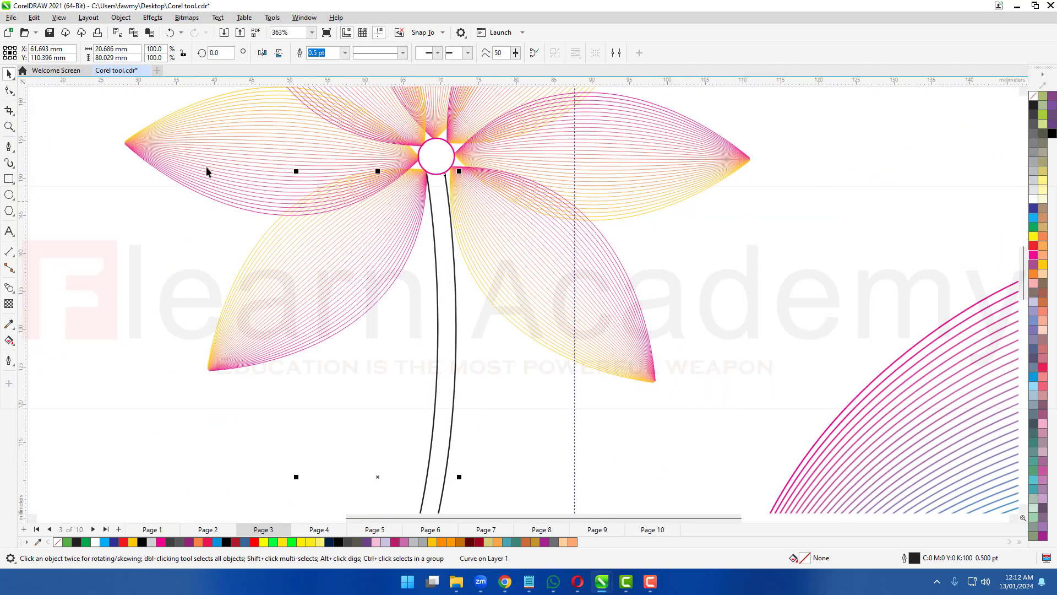
Step: Move the right stem curve's top node left to meet the other curve's upper end just under the central circle
{"action": "left_click", "coordinate": [9, 91]}
{"action": "scroll", "coordinate": [420, 184], "scroll_direction": "up", "scroll_amount": 2}
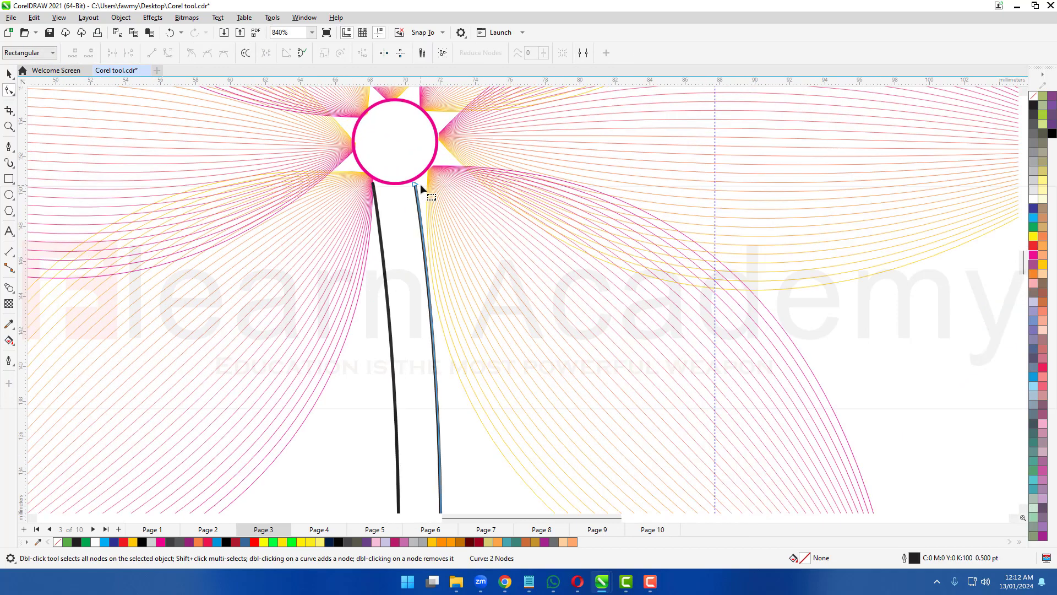
{"action": "left_click_drag", "start_coordinate": [417, 186], "coordinate": [383, 185]}
{"action": "left_click", "coordinate": [374, 187]}
{"action": "left_click", "coordinate": [374, 186]}
Step: Move the right stem curve's lower end node down and to the right until it meets the ribbon's upper edge
{"action": "scroll", "coordinate": [434, 177], "scroll_direction": "down", "scroll_amount": 5}
{"action": "scroll", "coordinate": [394, 362], "scroll_direction": "up", "scroll_amount": 5}
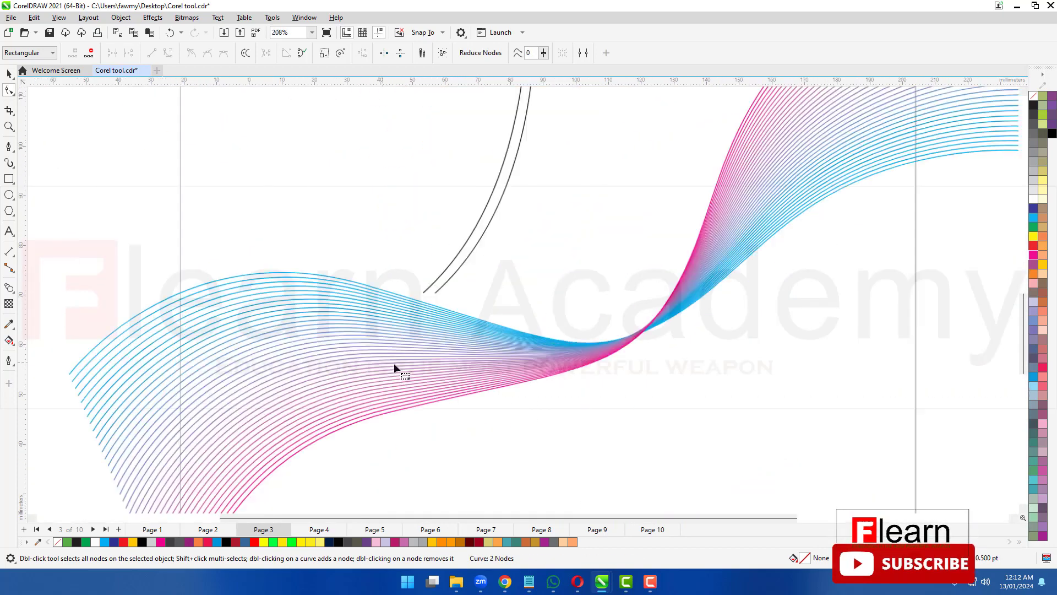
{"action": "left_click", "coordinate": [444, 279]}
{"action": "left_click_drag", "start_coordinate": [442, 284], "coordinate": [462, 302]}
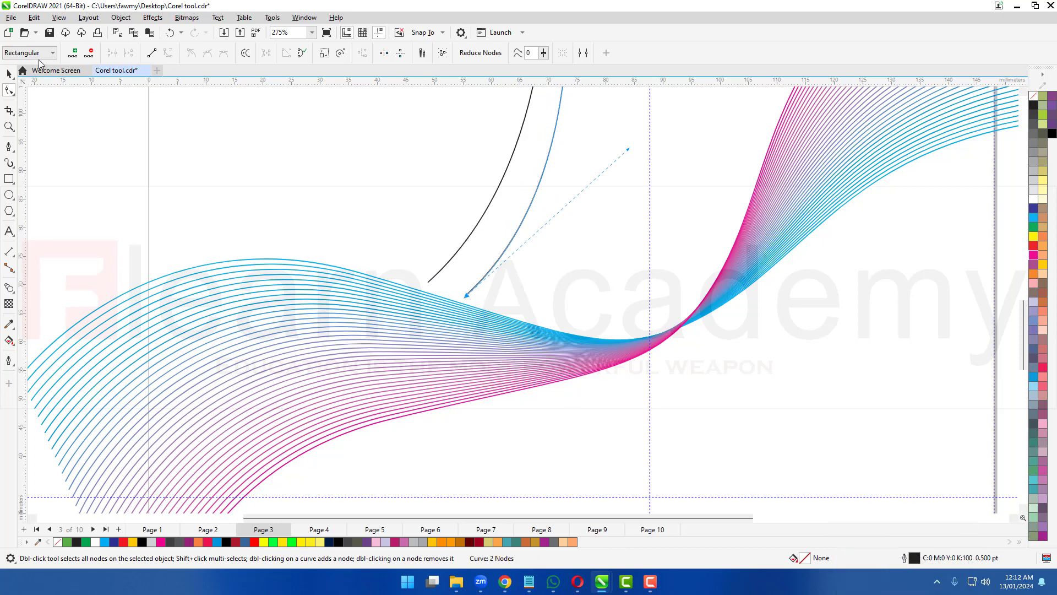
Step: Give the right stem curve a green outline (C100 Y100) of hairline width, and deselect it
{"action": "key", "text": "space"}
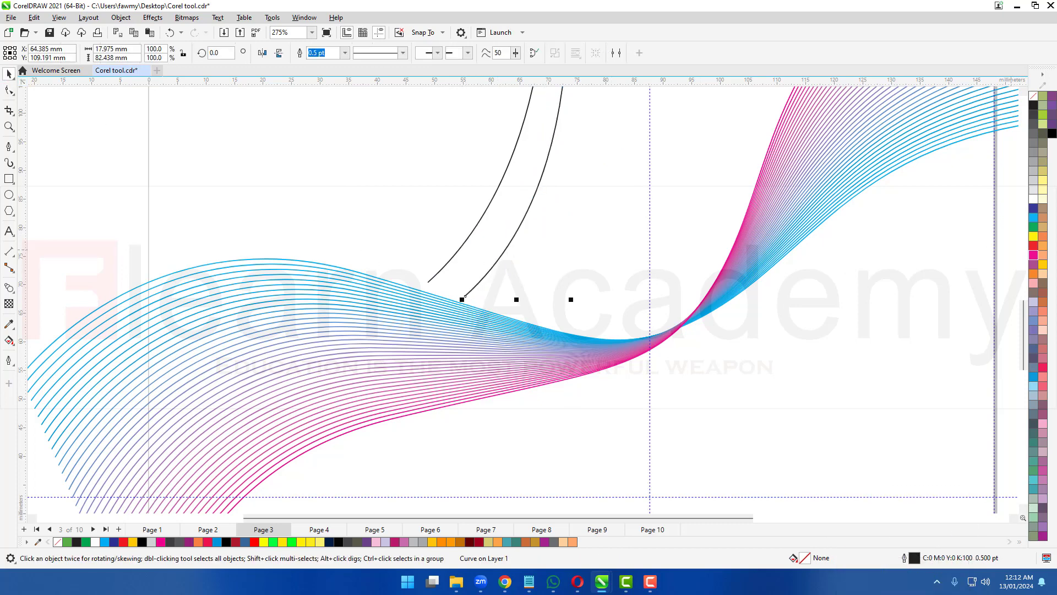
{"action": "right_click", "coordinate": [1033, 231]}
{"action": "left_click", "coordinate": [986, 233]}
{"action": "left_click", "coordinate": [345, 53]}
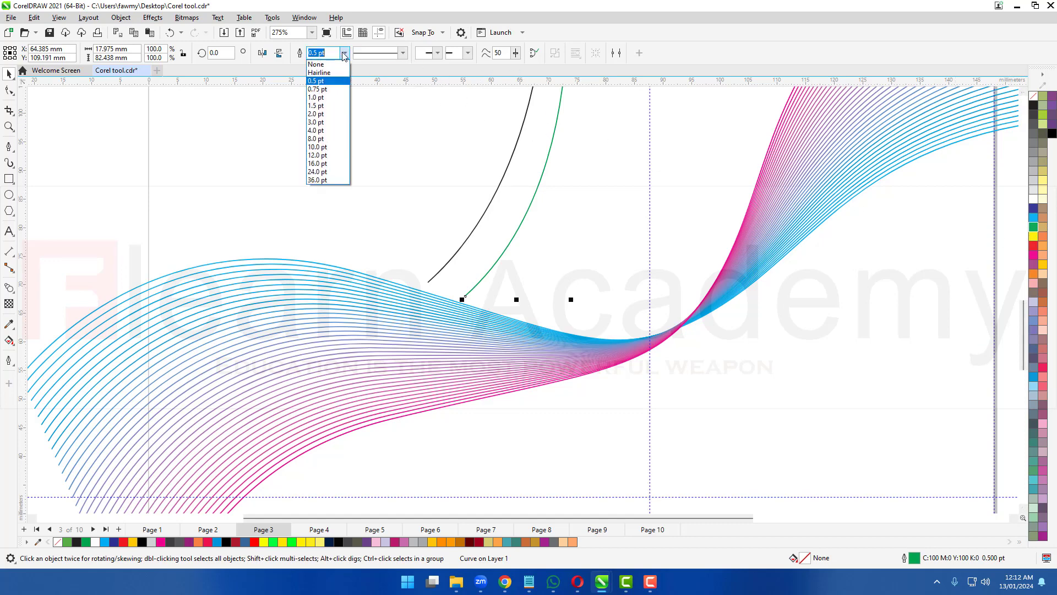
{"action": "left_click", "coordinate": [321, 72]}
{"action": "left_click", "coordinate": [459, 226]}
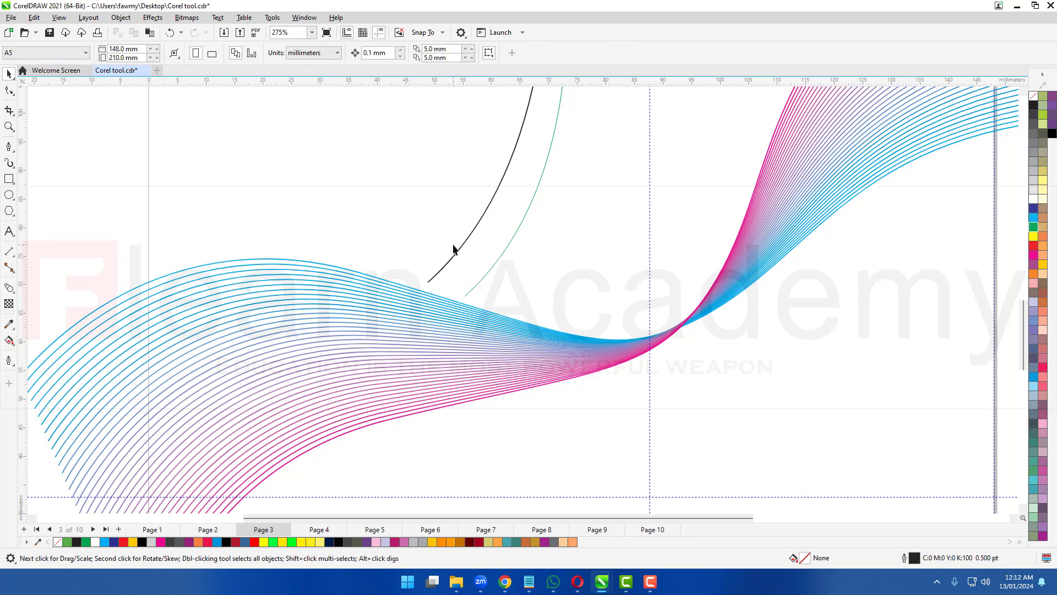
Step: Give the left stem curve a light yellow-green outline (C40 Y100), and deselect it
{"action": "left_click", "coordinate": [457, 254]}
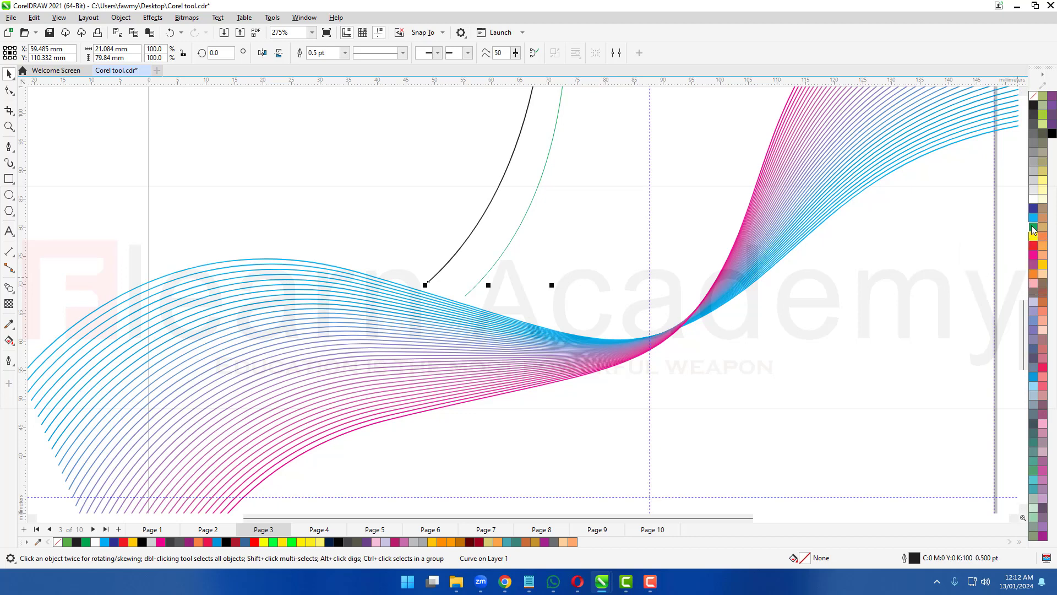
{"action": "right_click", "coordinate": [1034, 229]}
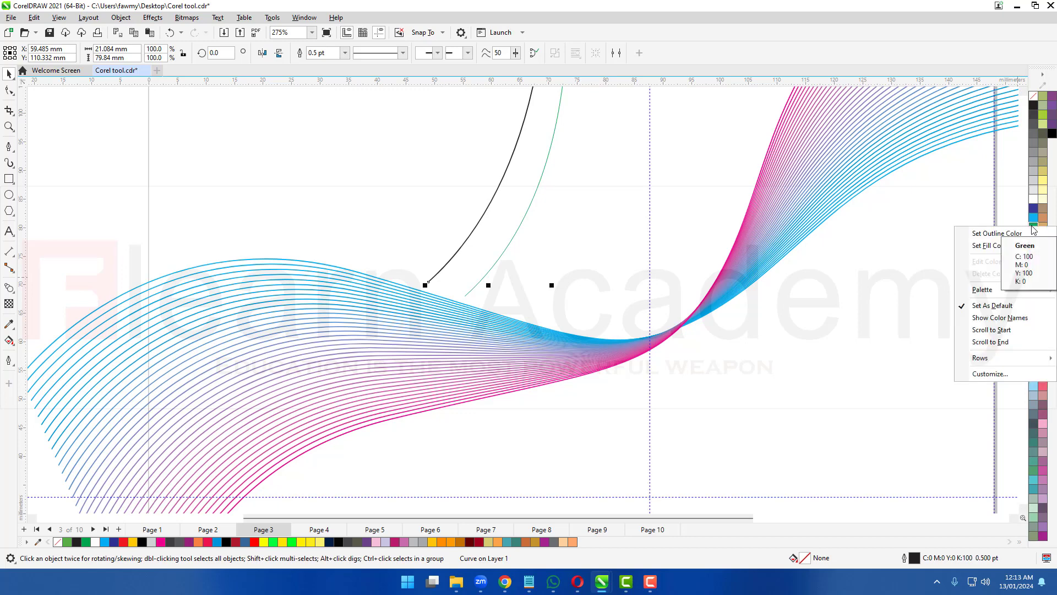
{"action": "right_click", "coordinate": [1044, 117]}
{"action": "left_click", "coordinate": [996, 120]}
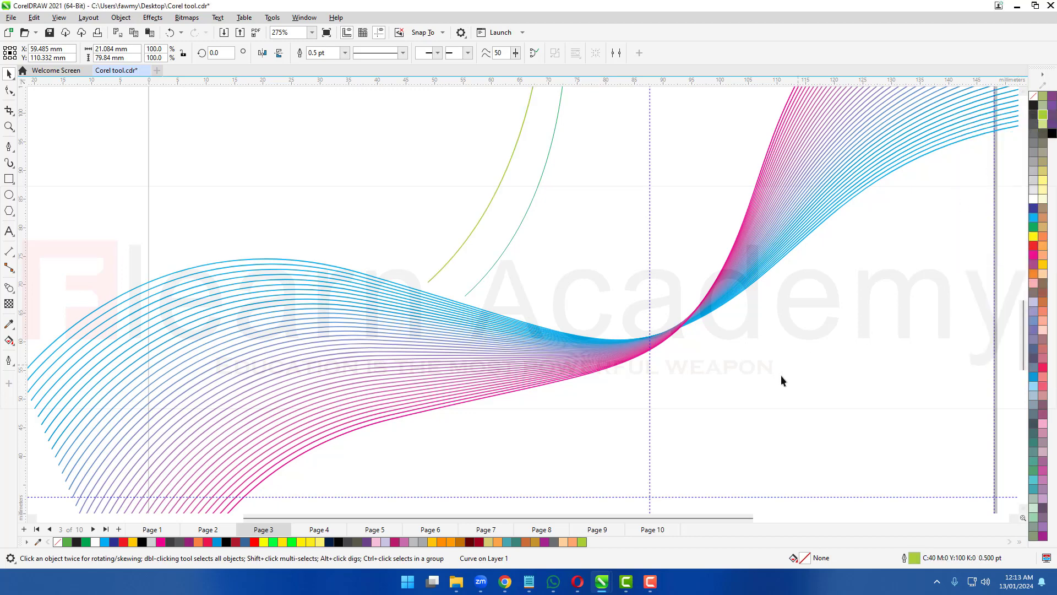
{"action": "left_click", "coordinate": [782, 380]}
Step: Blend the light yellow-green stem curve into the hairline green curve with 20 steps
{"action": "scroll", "coordinate": [782, 380], "scroll_direction": "down", "scroll_amount": 3}
{"action": "scroll", "coordinate": [505, 322], "scroll_direction": "up", "scroll_amount": 3}
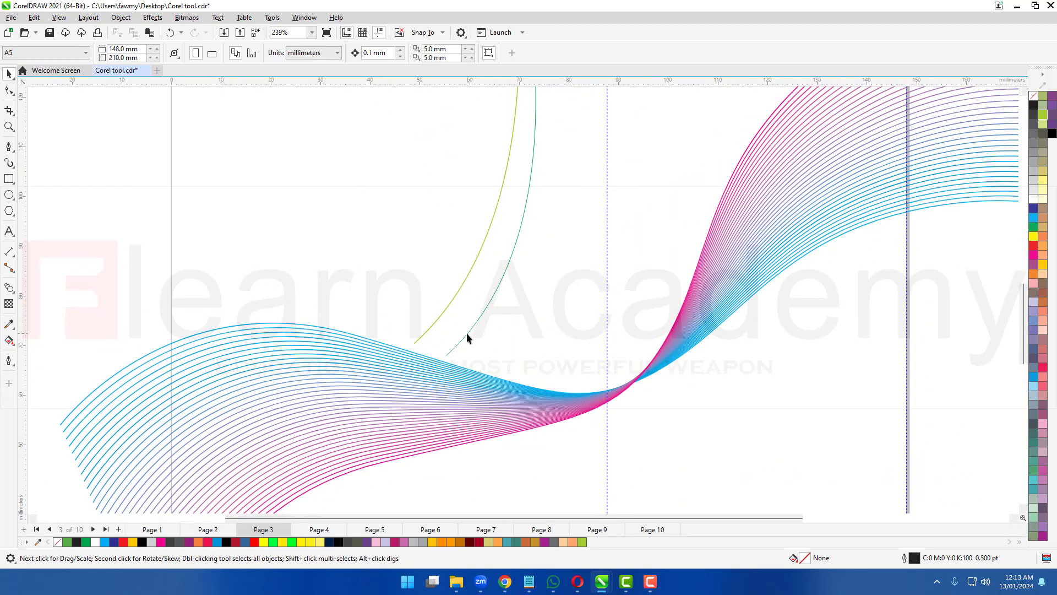
{"action": "left_click", "coordinate": [9, 288]}
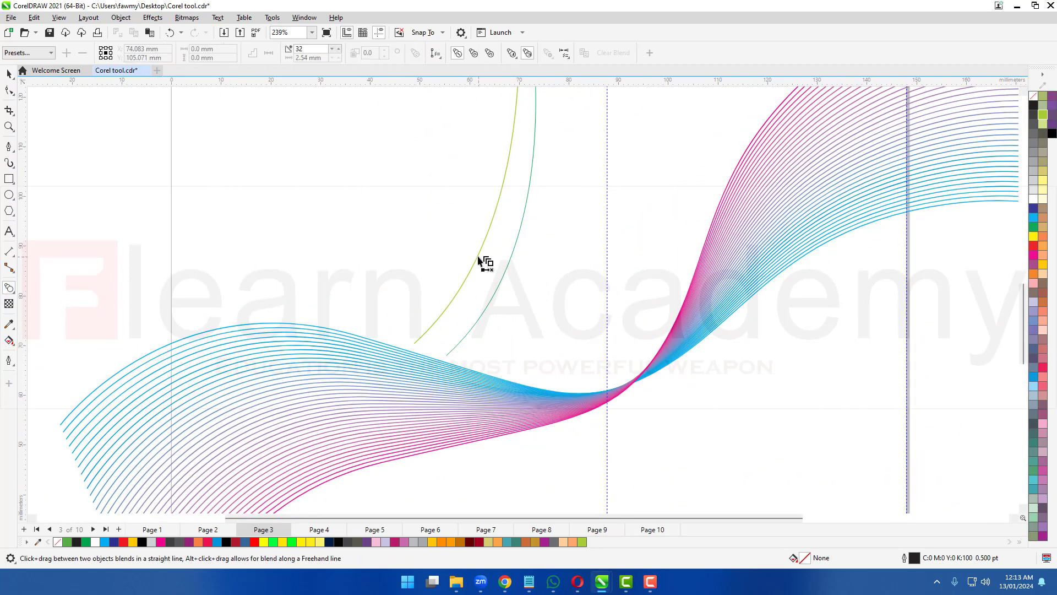
{"action": "left_click_drag", "start_coordinate": [478, 257], "coordinate": [505, 269]}
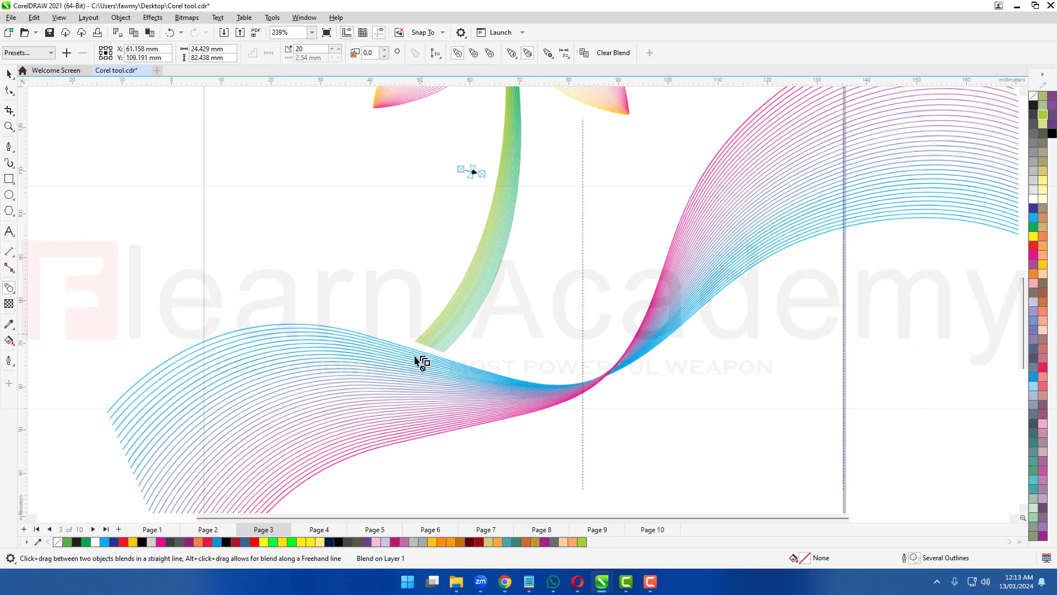
{"action": "scroll", "coordinate": [421, 362], "scroll_direction": "down", "scroll_amount": 3}
{"action": "left_click", "coordinate": [9, 73]}
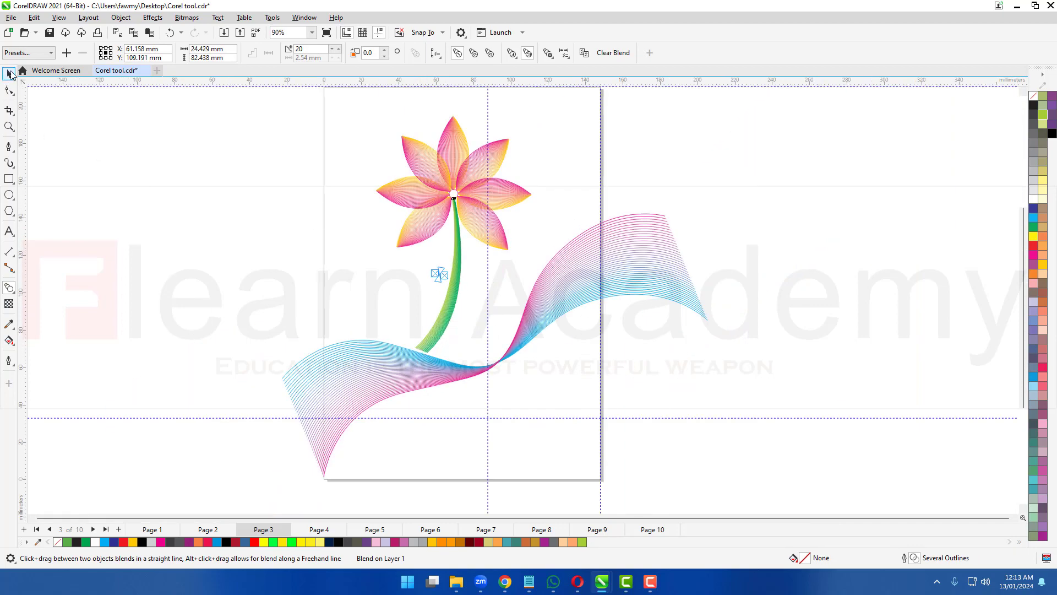
Step: Examine the blended stem's line thickness and colour transition up close, and its look within the whole flower
{"action": "scroll", "coordinate": [470, 278], "scroll_direction": "up", "scroll_amount": 7}
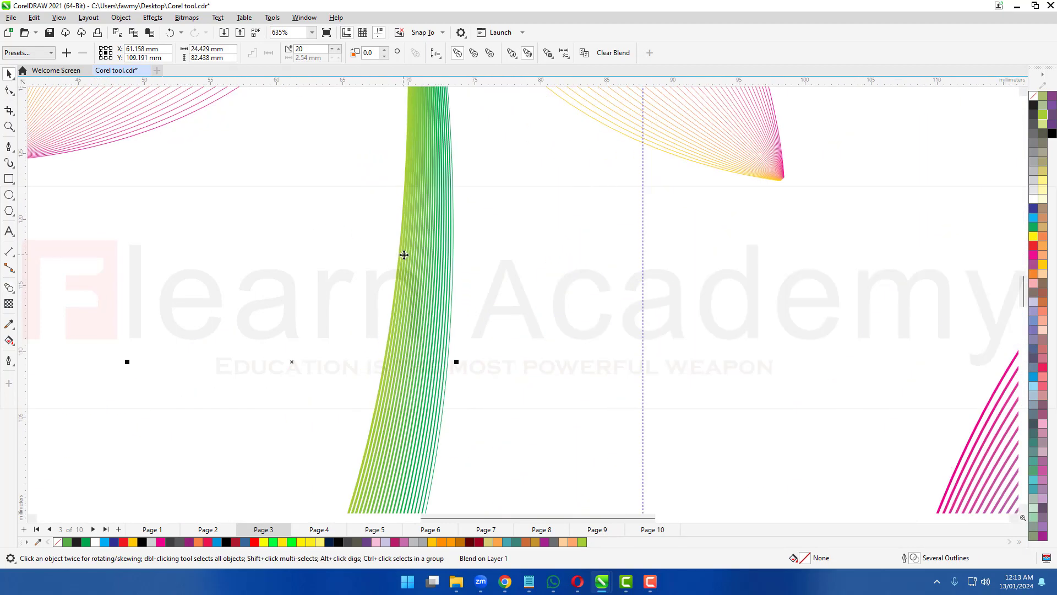
{"action": "scroll", "coordinate": [406, 255], "scroll_direction": "down", "scroll_amount": 3}
{"action": "scroll", "coordinate": [402, 286], "scroll_direction": "up", "scroll_amount": 6}
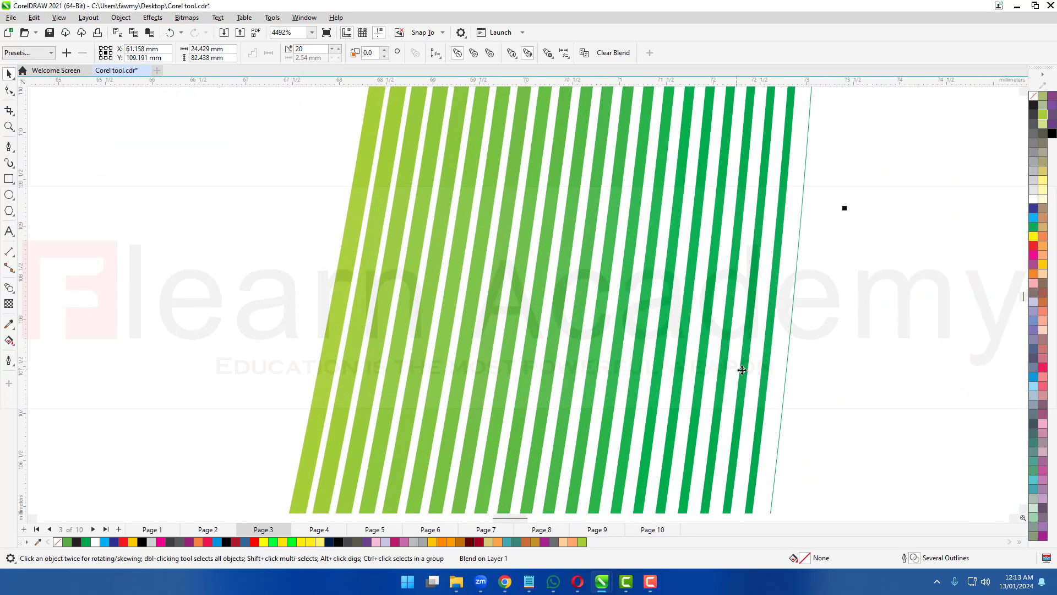
{"action": "scroll", "coordinate": [566, 333], "scroll_direction": "down", "scroll_amount": 6}
{"action": "scroll", "coordinate": [507, 355], "scroll_direction": "down", "scroll_amount": 3}
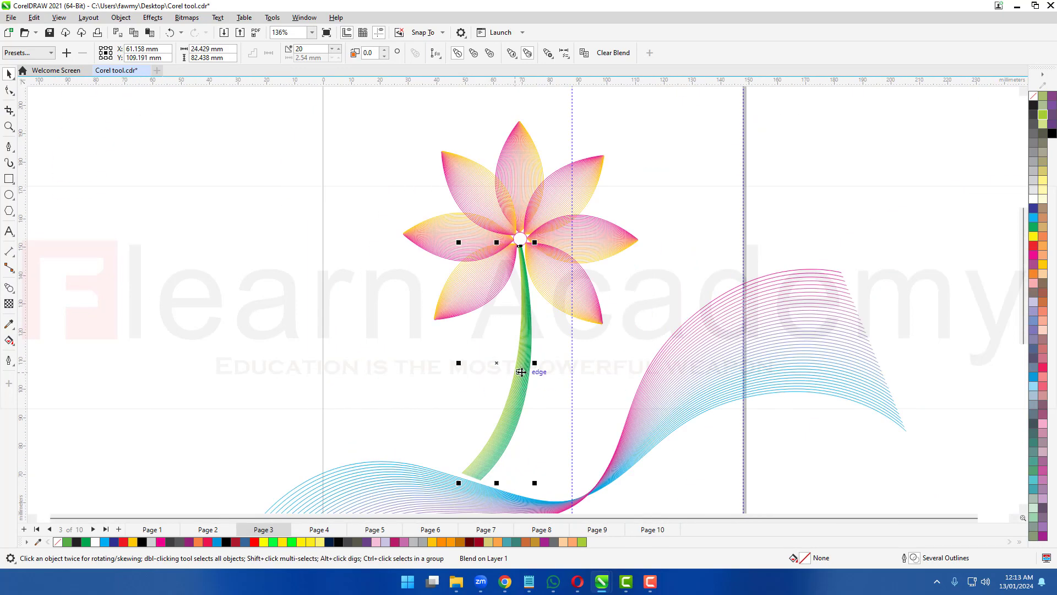
{"action": "scroll", "coordinate": [492, 362], "scroll_direction": "down", "scroll_amount": 3}
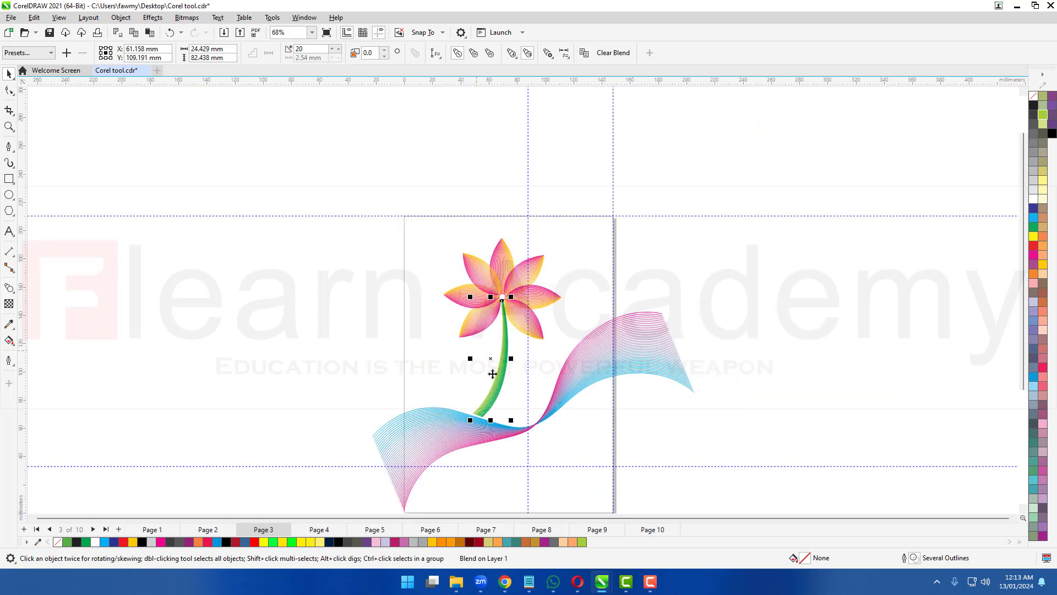
Step: Draw a rectangle covering the page, about 148 × 209 mm, and fill it with black (C100 M100 Y100 K100)
{"action": "left_click", "coordinate": [8, 181]}
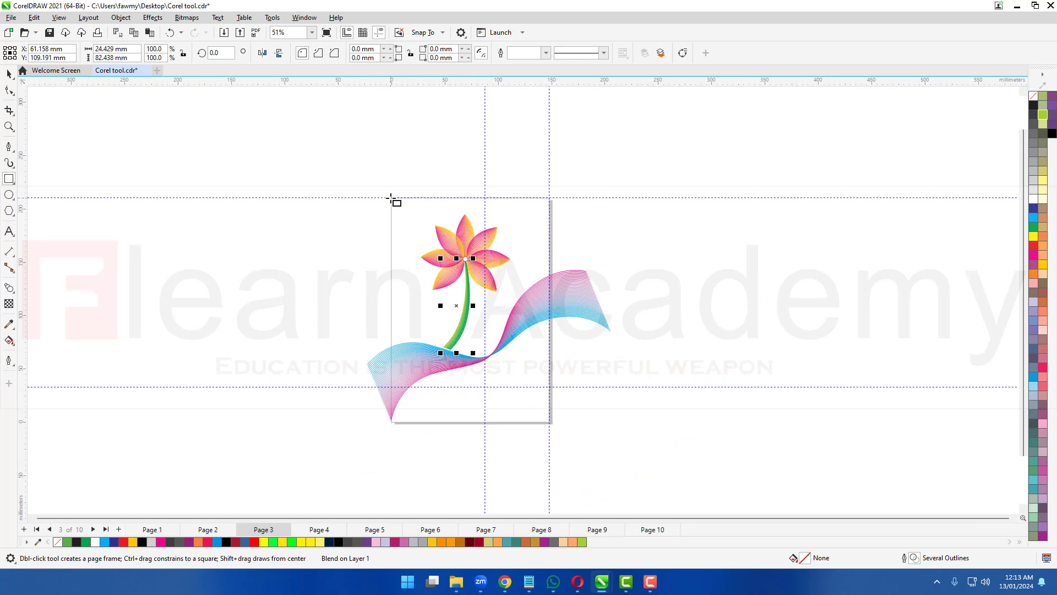
{"action": "left_click_drag", "start_coordinate": [391, 197], "coordinate": [549, 422]}
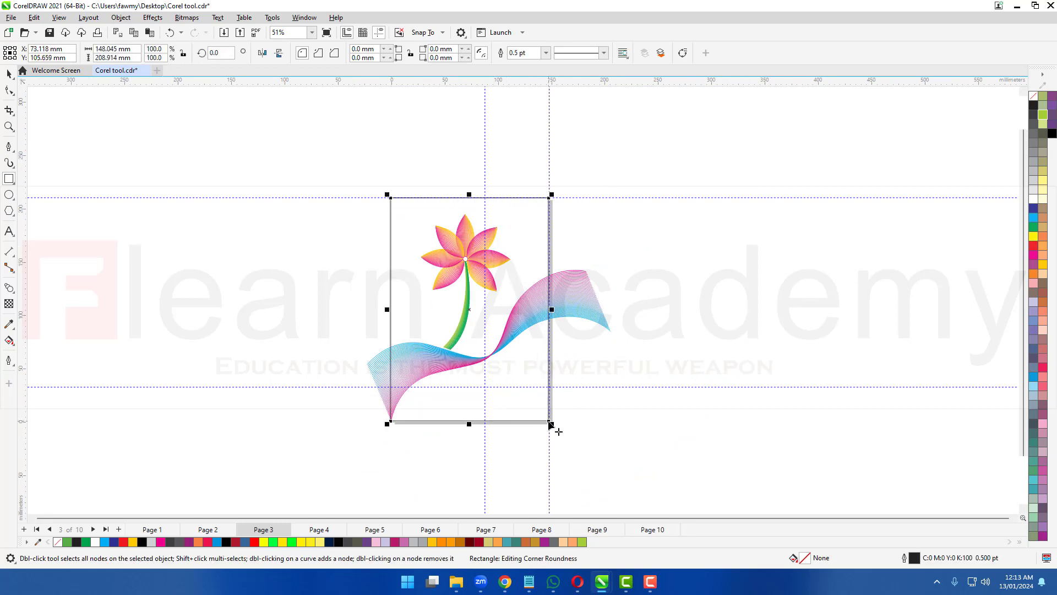
{"action": "left_click", "coordinate": [1052, 133]}
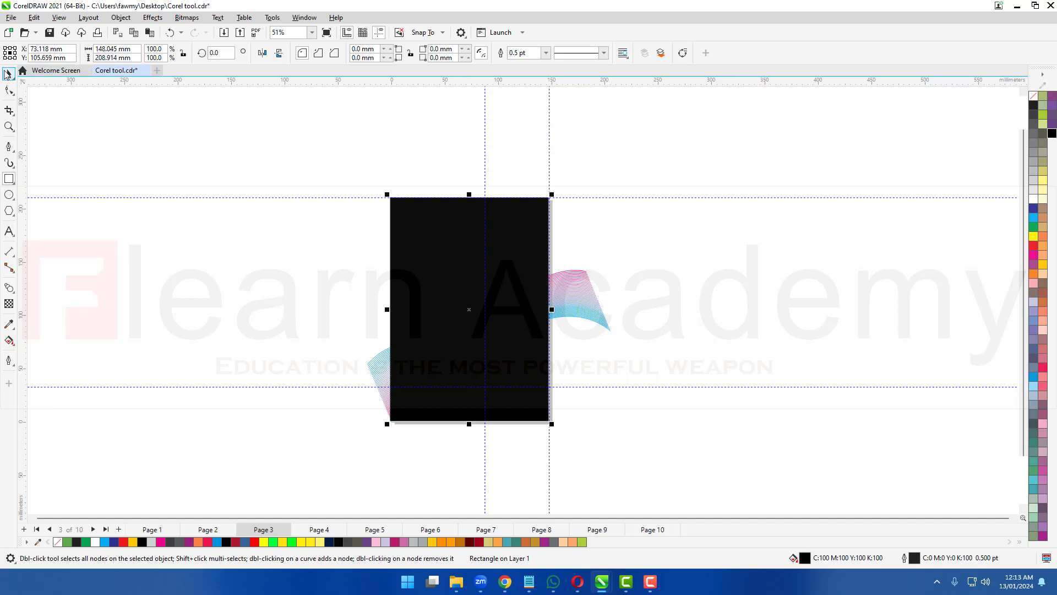
Step: Send the black rectangle to the back, behind the flower and the ribbon
{"action": "left_click", "coordinate": [6, 73]}
{"action": "key", "text": "shift+Page_Down"}
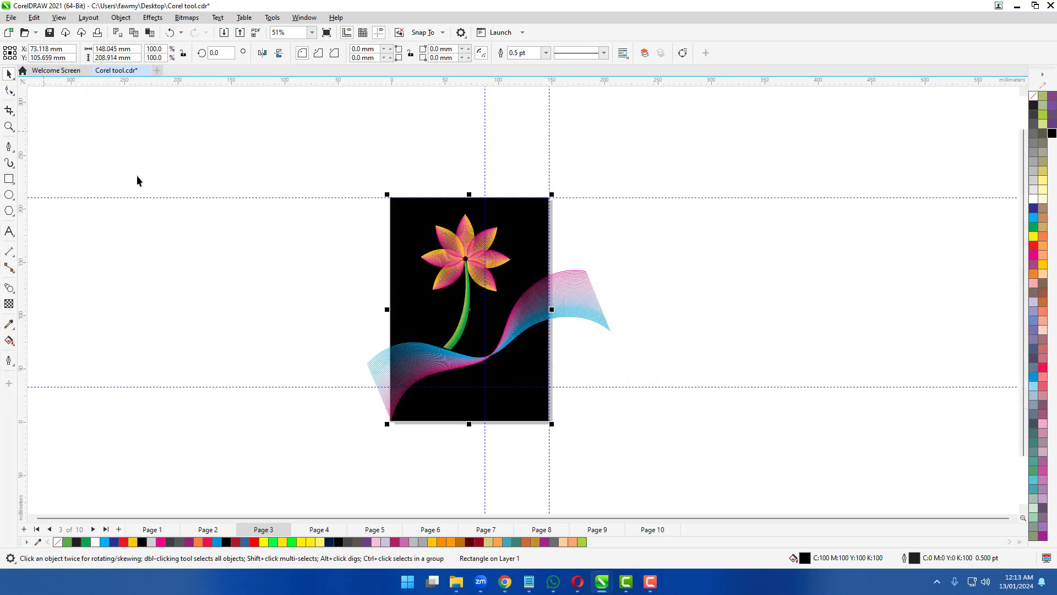
Step: Try to crop the artwork to the black rectangle's area, about 148 × 209 mm, with only the rectangle selected
{"action": "left_click", "coordinate": [8, 110]}
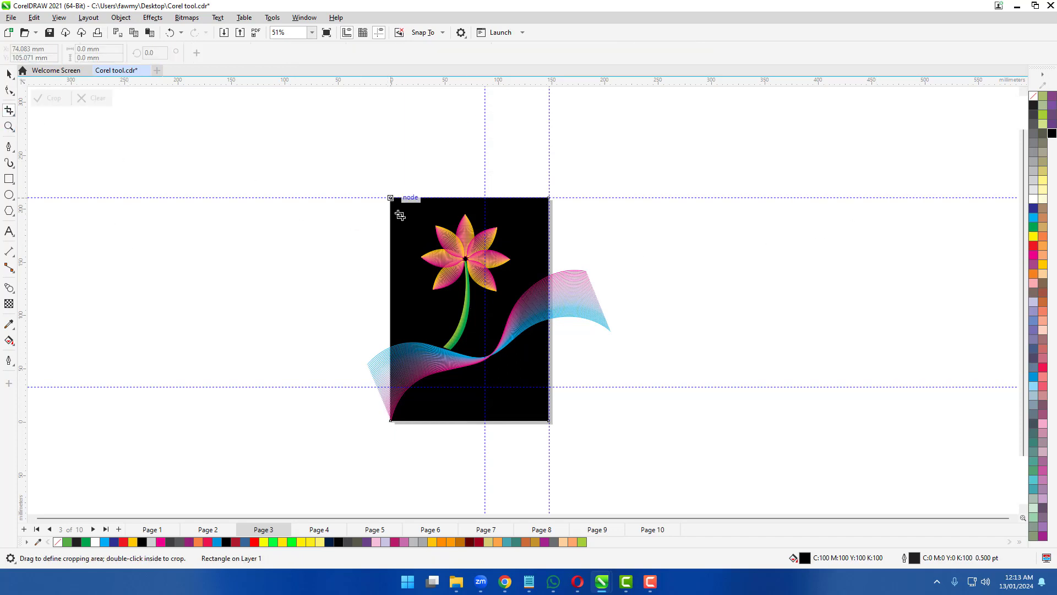
{"action": "left_click_drag", "start_coordinate": [399, 216], "coordinate": [557, 420]}
{"action": "left_click_drag", "start_coordinate": [551, 423], "coordinate": [549, 421]}
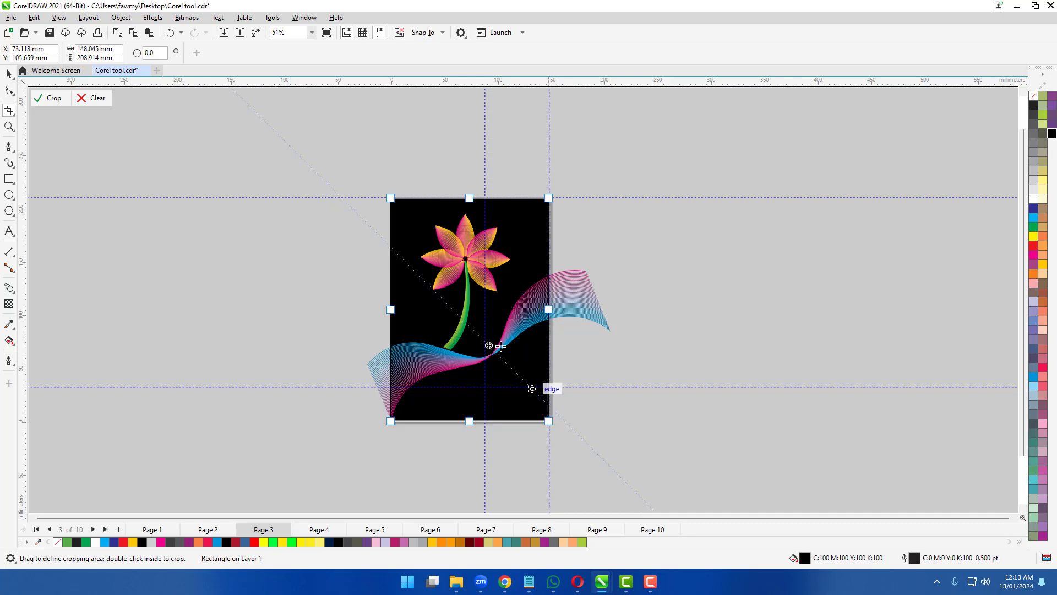
{"action": "double_click", "coordinate": [483, 311]}
{"action": "scroll", "coordinate": [503, 311], "scroll_direction": "up", "scroll_amount": 2}
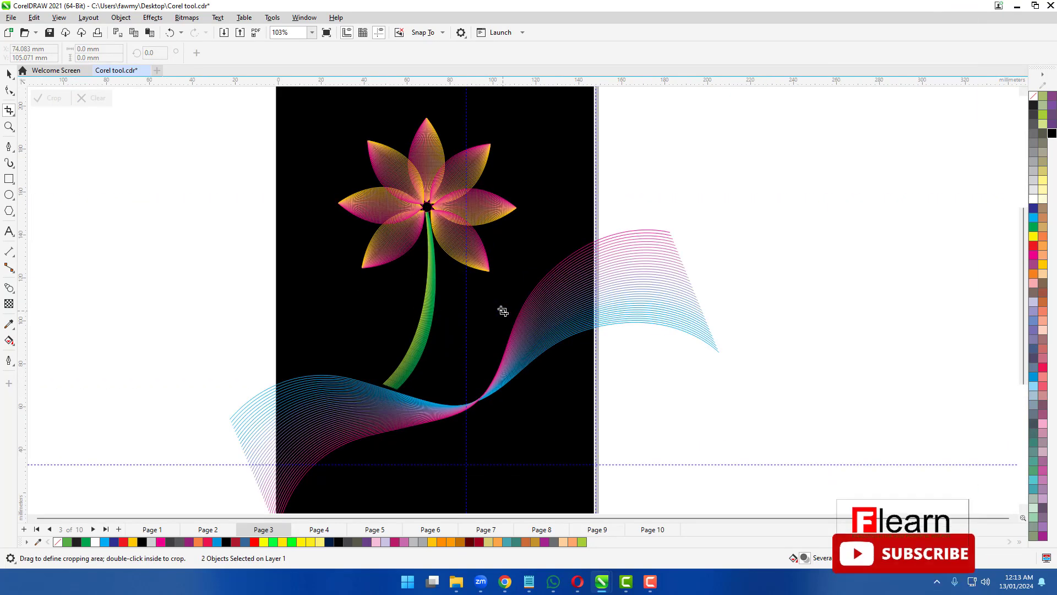
Step: Group the black background, flower, stem and ribbon into one object, and deselect it
{"action": "left_click", "coordinate": [9, 73]}
{"action": "scroll", "coordinate": [280, 277], "scroll_direction": "down", "scroll_amount": 1}
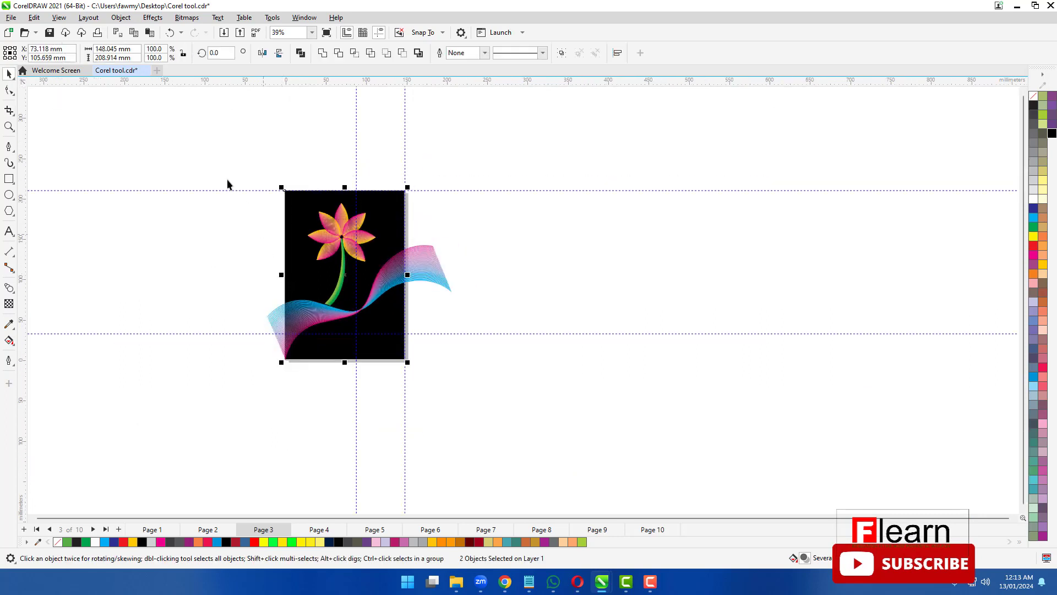
{"action": "left_click_drag", "start_coordinate": [206, 154], "coordinate": [505, 417]}
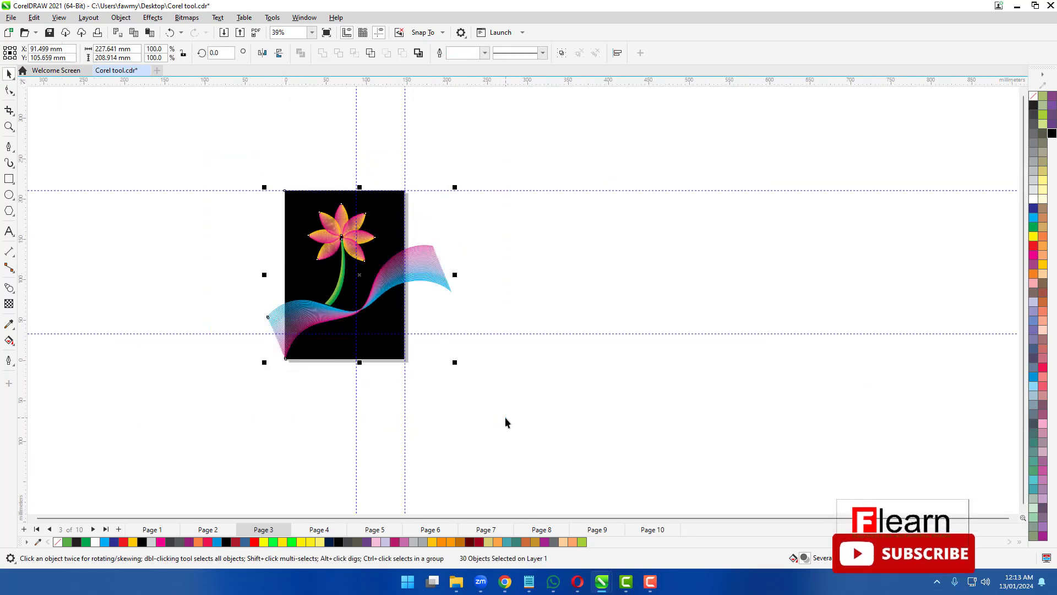
{"action": "right_click", "coordinate": [359, 292]}
{"action": "left_click", "coordinate": [401, 306]}
{"action": "key", "text": "Escape"}
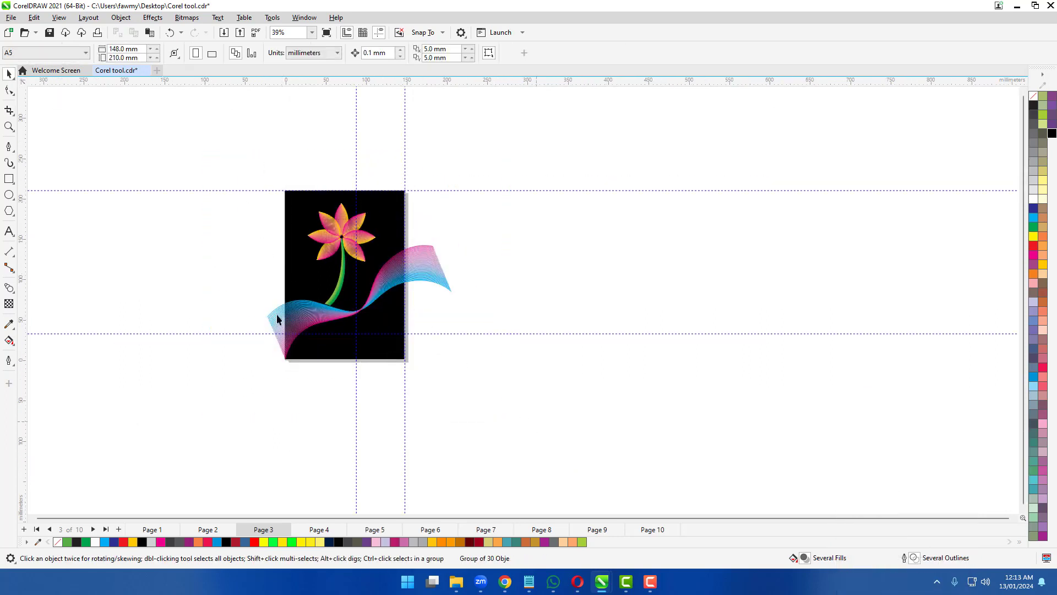
Step: Crop the grouped artwork to the black background's edges, about 148 × 209 mm, to cut off the overhanging ribbon ends, and deselect it
{"action": "left_click", "coordinate": [8, 111]}
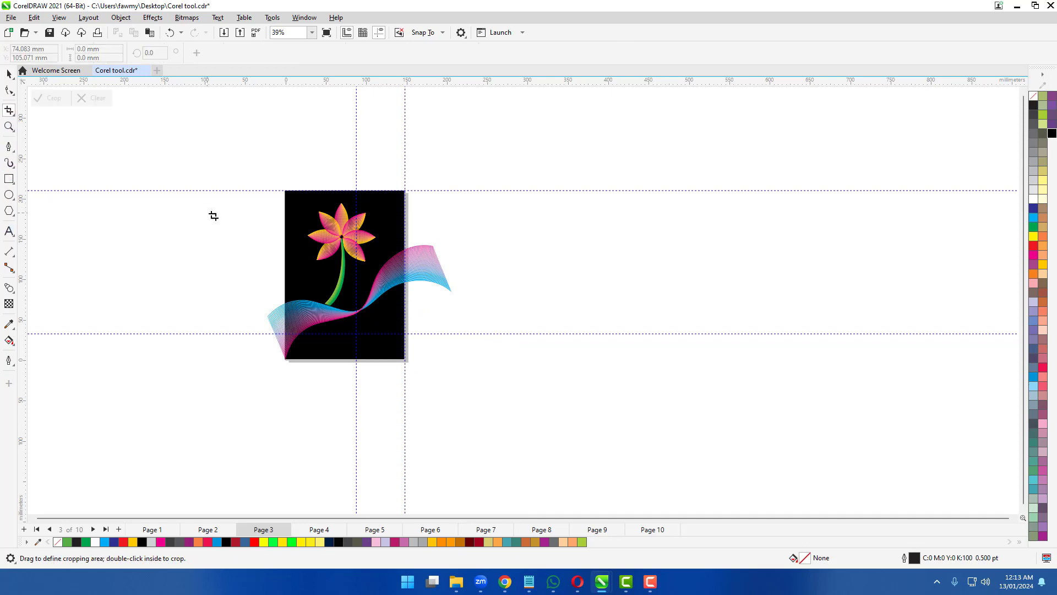
{"action": "left_click_drag", "start_coordinate": [286, 191], "coordinate": [404, 359]}
{"action": "scroll", "coordinate": [380, 368], "scroll_direction": "up", "scroll_amount": 2}
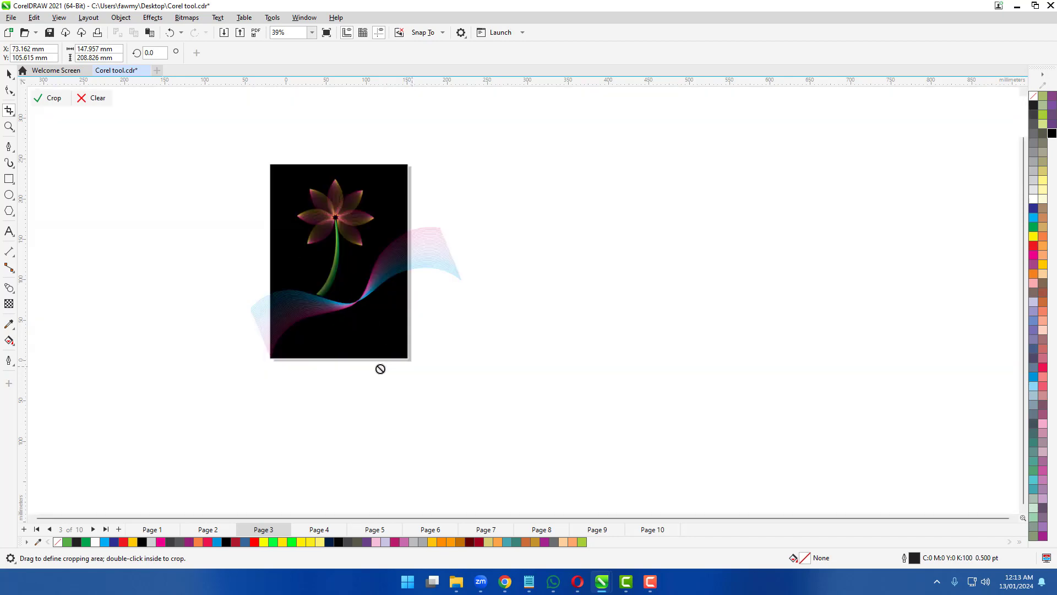
{"action": "double_click", "coordinate": [321, 228]}
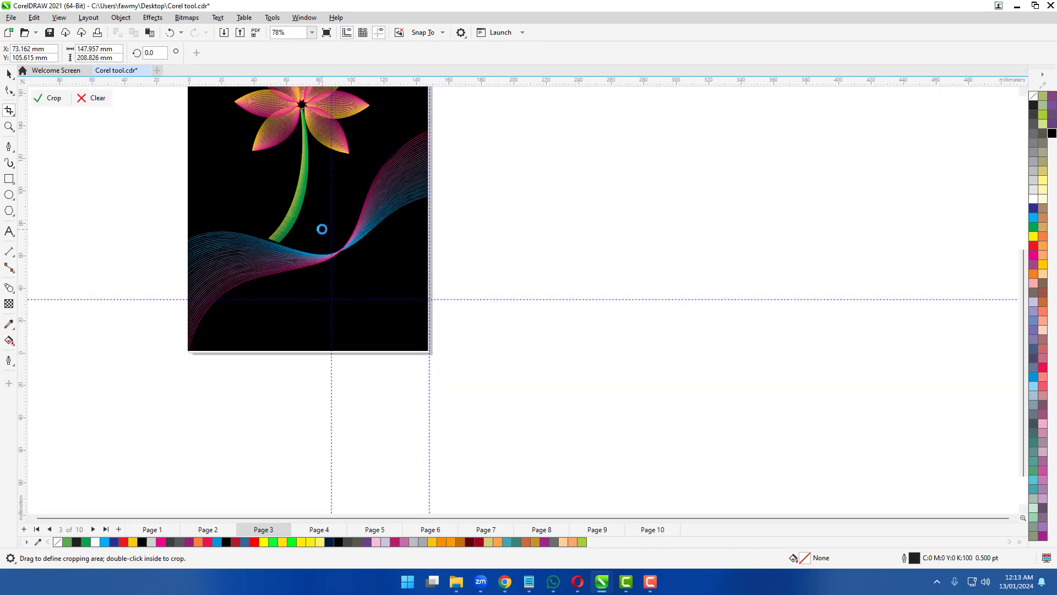
{"action": "scroll", "coordinate": [414, 423], "scroll_direction": "down", "scroll_amount": 2}
{"action": "scroll", "coordinate": [357, 362], "scroll_direction": "up", "scroll_amount": 2}
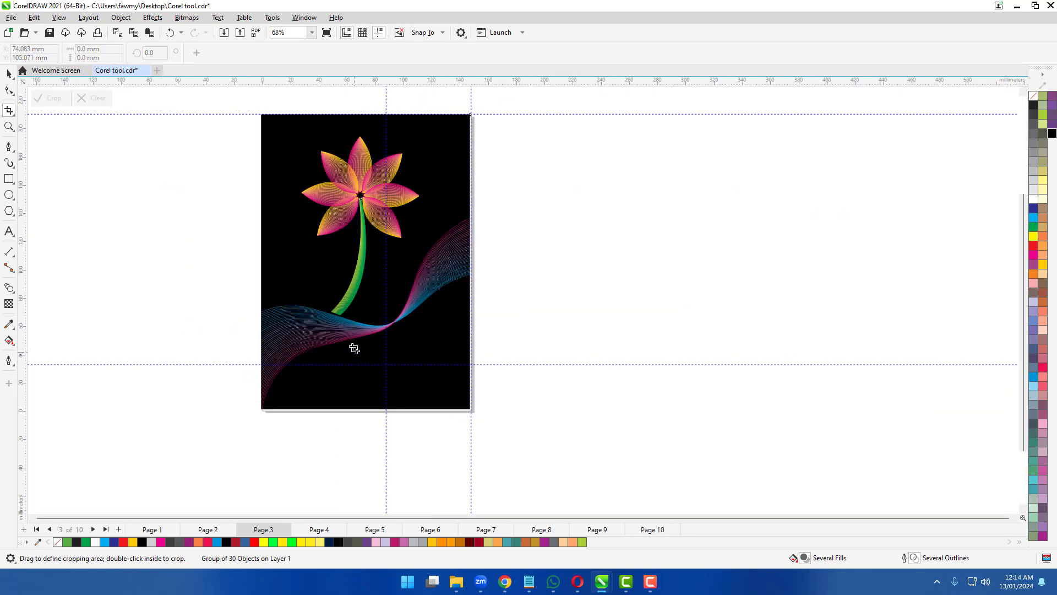
{"action": "scroll", "coordinate": [345, 284], "scroll_direction": "up", "scroll_amount": 1}
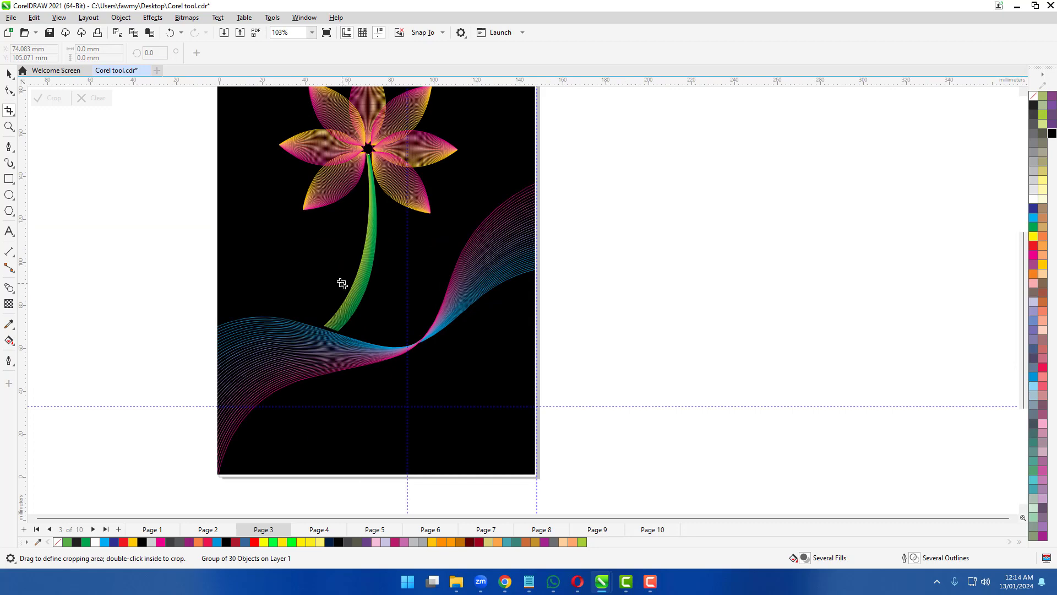
{"action": "left_click", "coordinate": [9, 74]}
{"action": "left_click", "coordinate": [132, 178]}
{"action": "scroll", "coordinate": [391, 351], "scroll_direction": "down", "scroll_amount": 2}
{"action": "scroll", "coordinate": [391, 351], "scroll_direction": "up", "scroll_amount": 1}
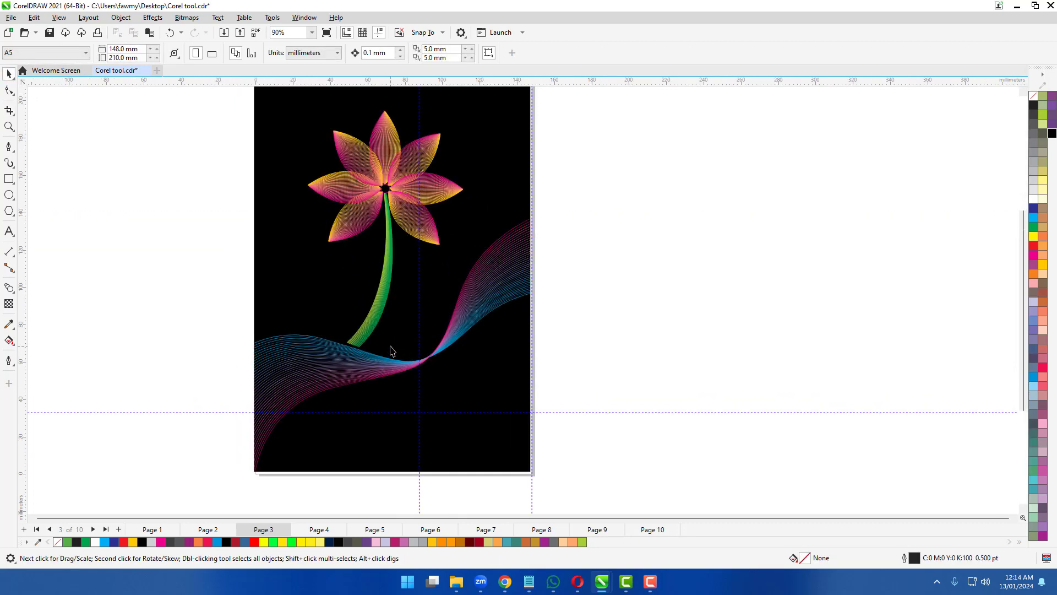